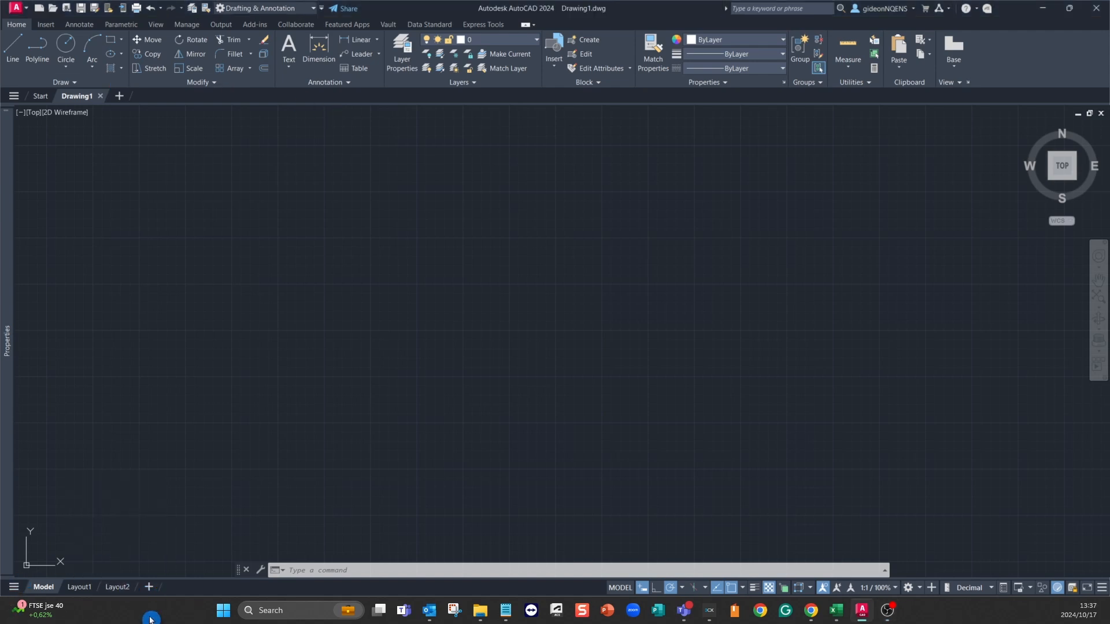
Delete the Layout2 layout from the drawing and confirm its permanent removal.
{"action": "right_click", "coordinate": [123, 590]}
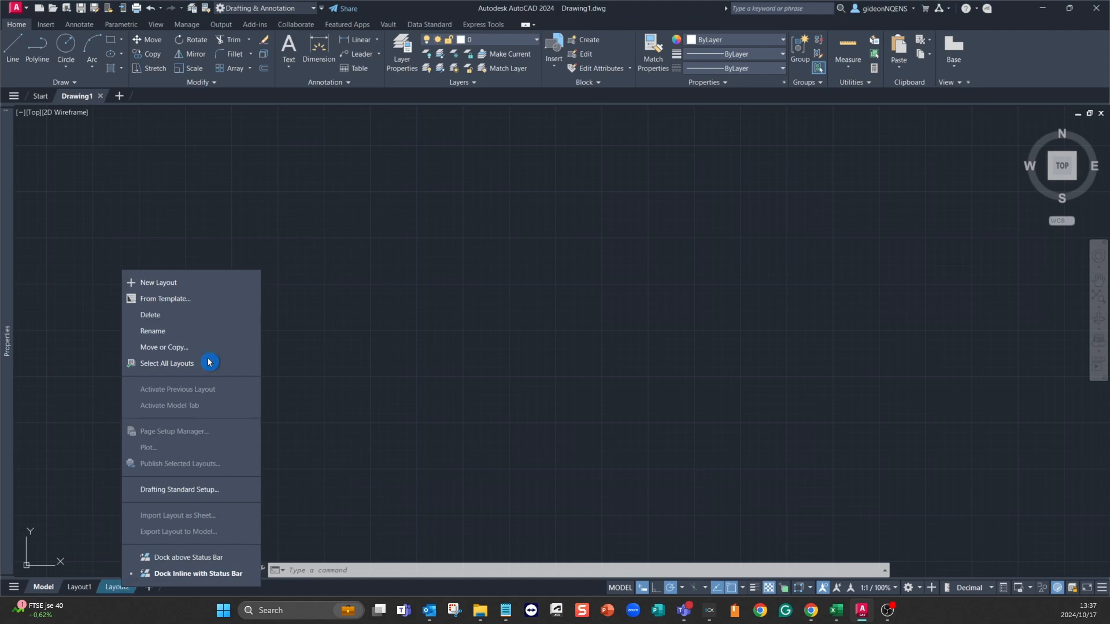
{"action": "left_click", "coordinate": [169, 314]}
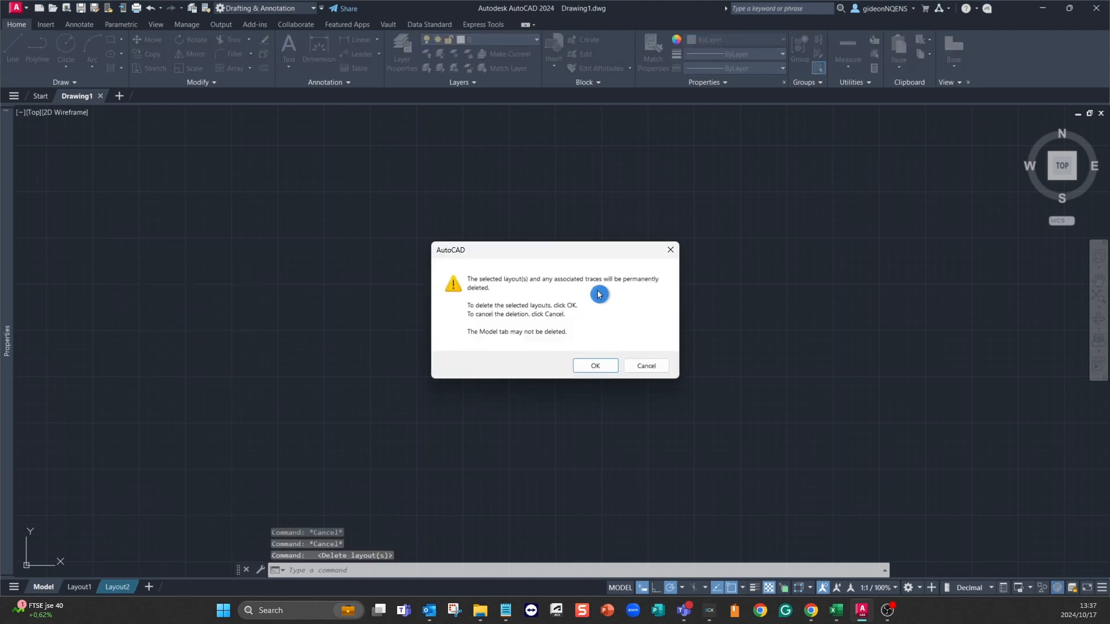
{"action": "left_click", "coordinate": [576, 366]}
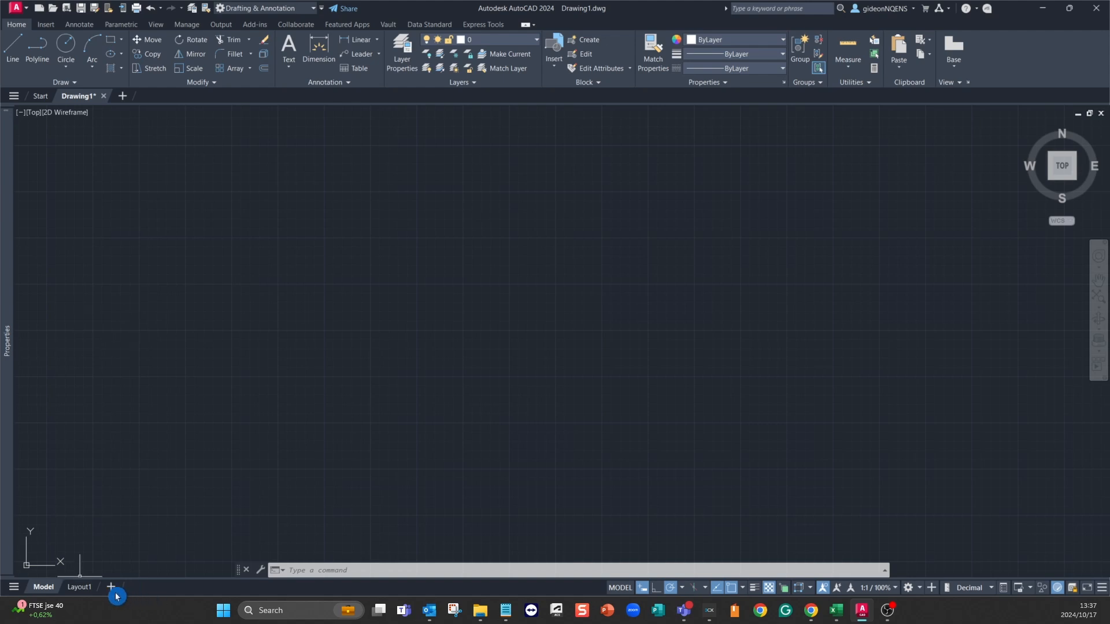
Open the page setup of Layout1, check its plot size and orientation, and close it without changes.
{"action": "left_click", "coordinate": [83, 587]}
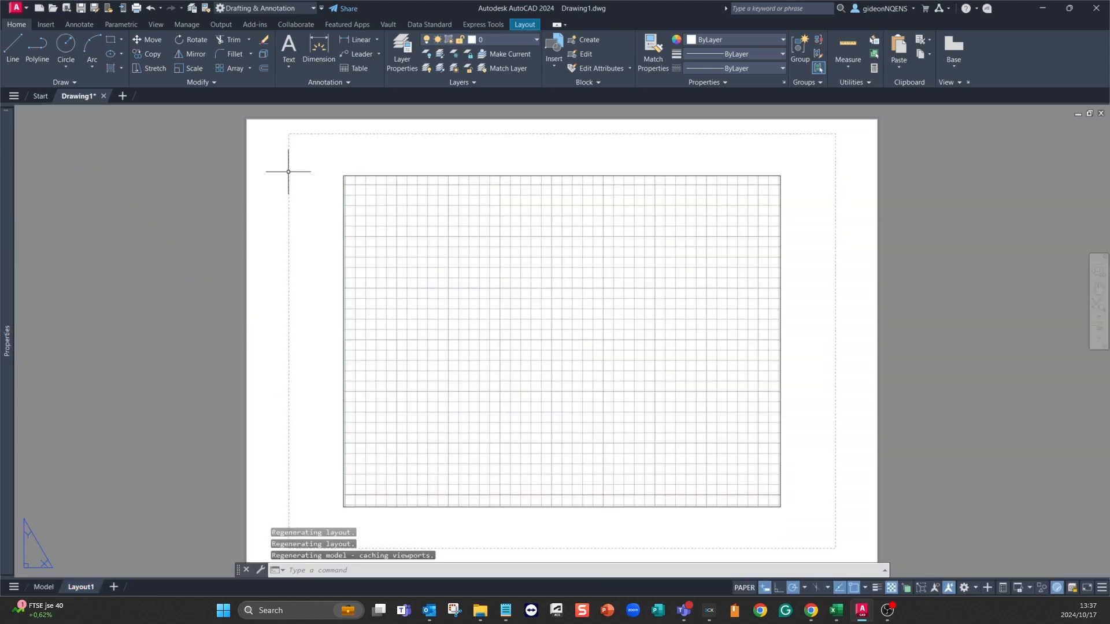
{"action": "right_click", "coordinate": [74, 589]}
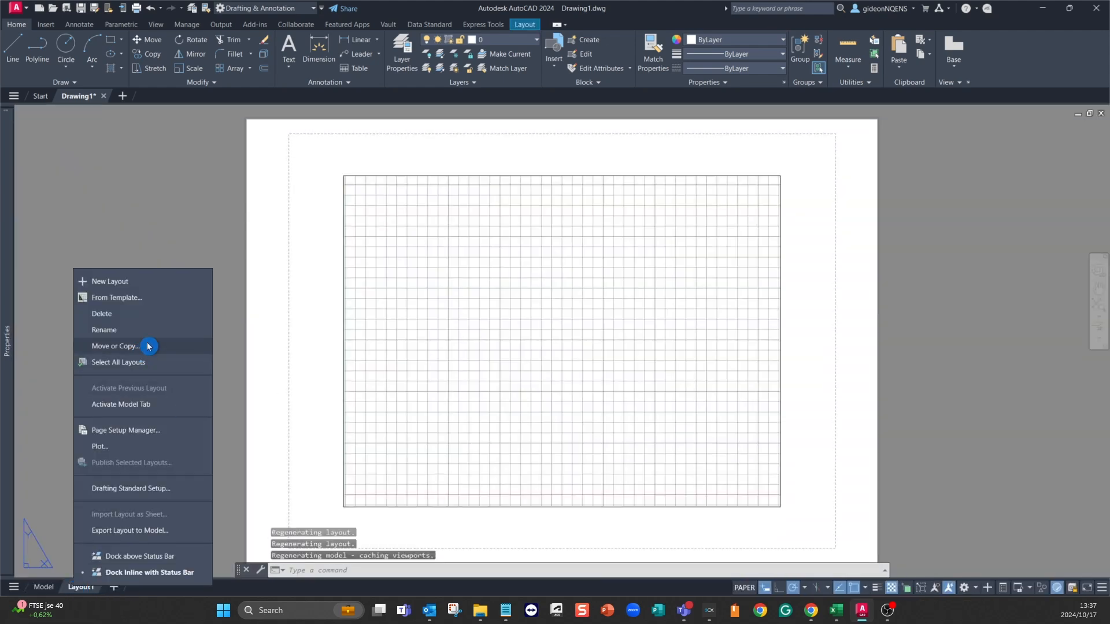
{"action": "left_click", "coordinate": [136, 430]}
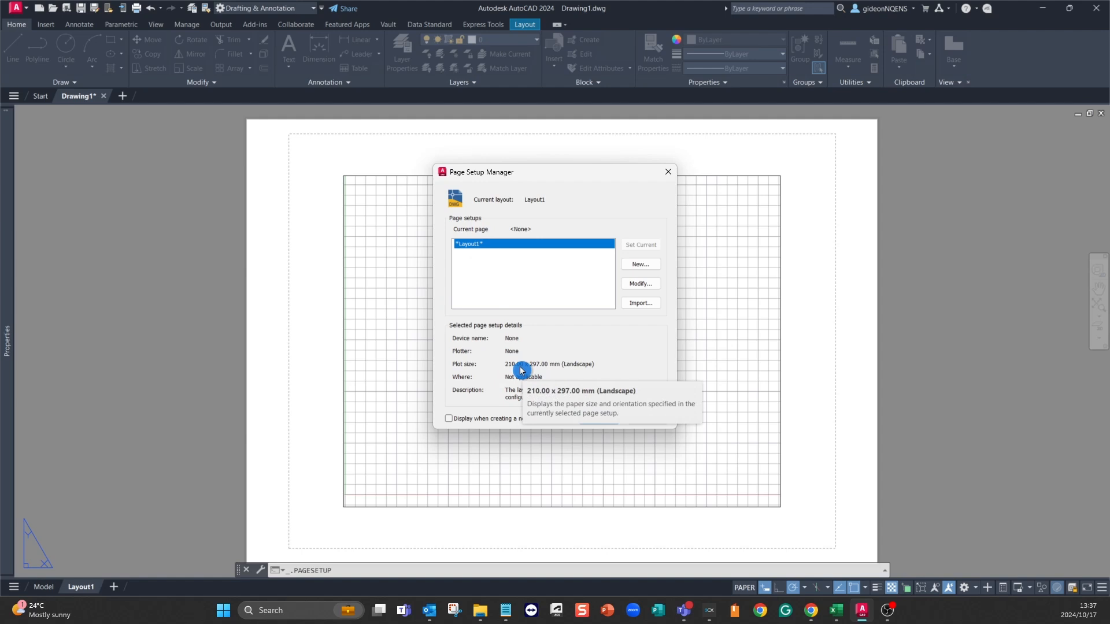
{"action": "left_click", "coordinate": [598, 418]}
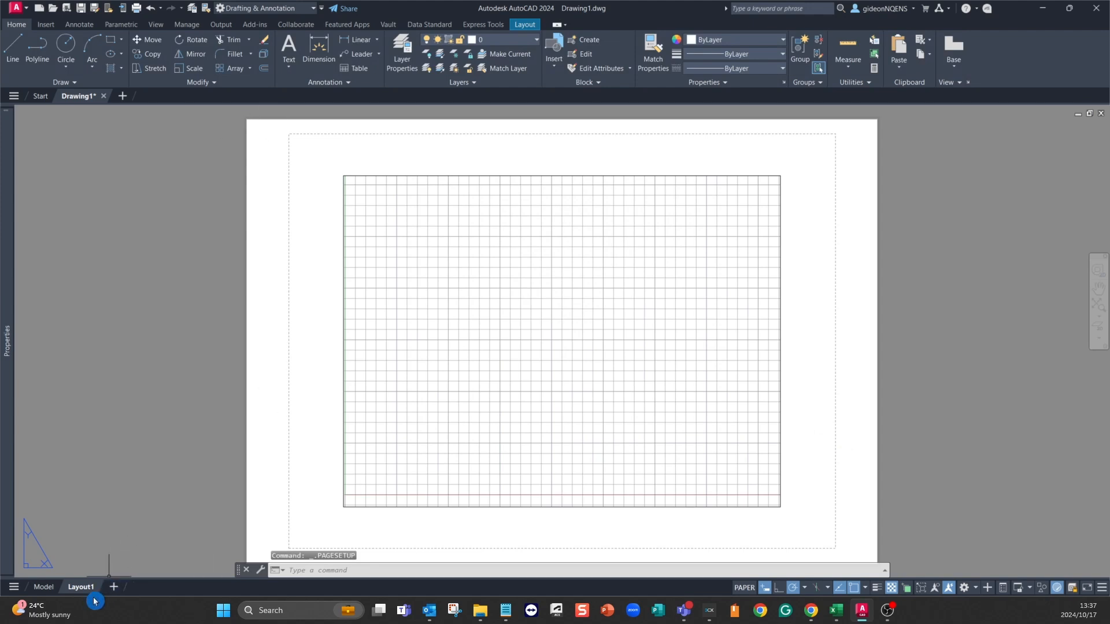
In model space, draw a 297 wide by 210 high rectangle as the sheet outline.
{"action": "left_click", "coordinate": [43, 587]}
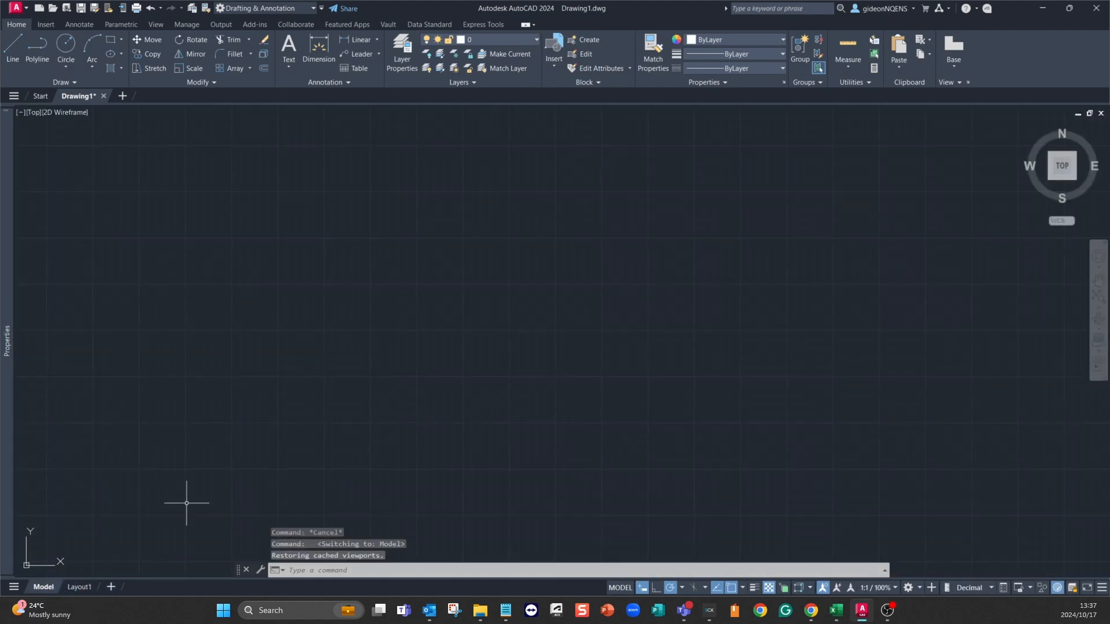
{"action": "left_click", "coordinate": [110, 40]}
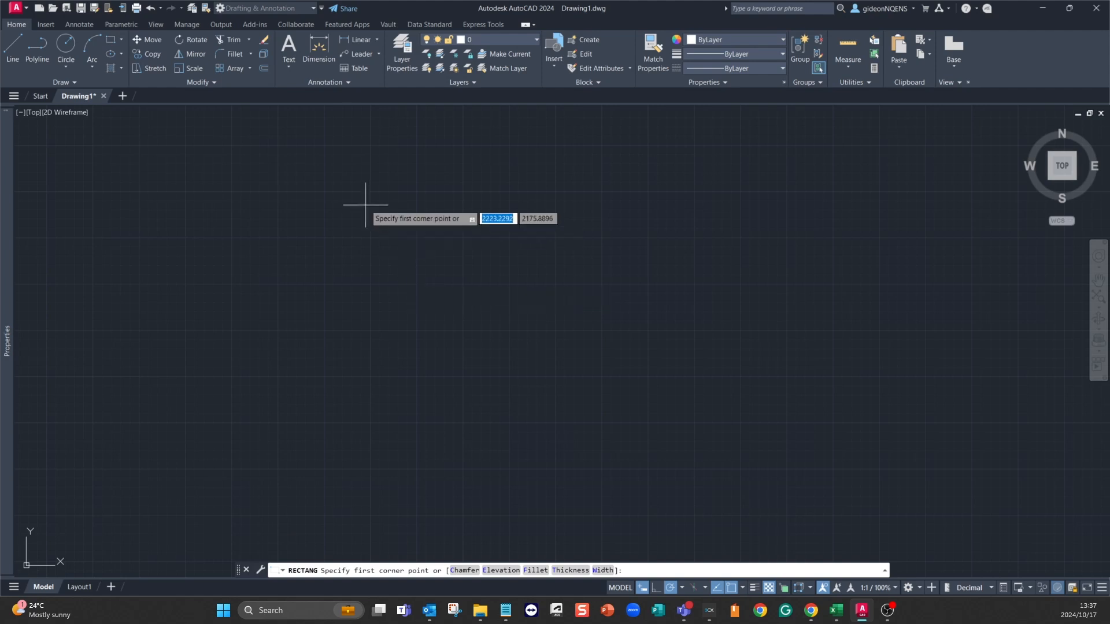
{"action": "left_click", "coordinate": [355, 189]}
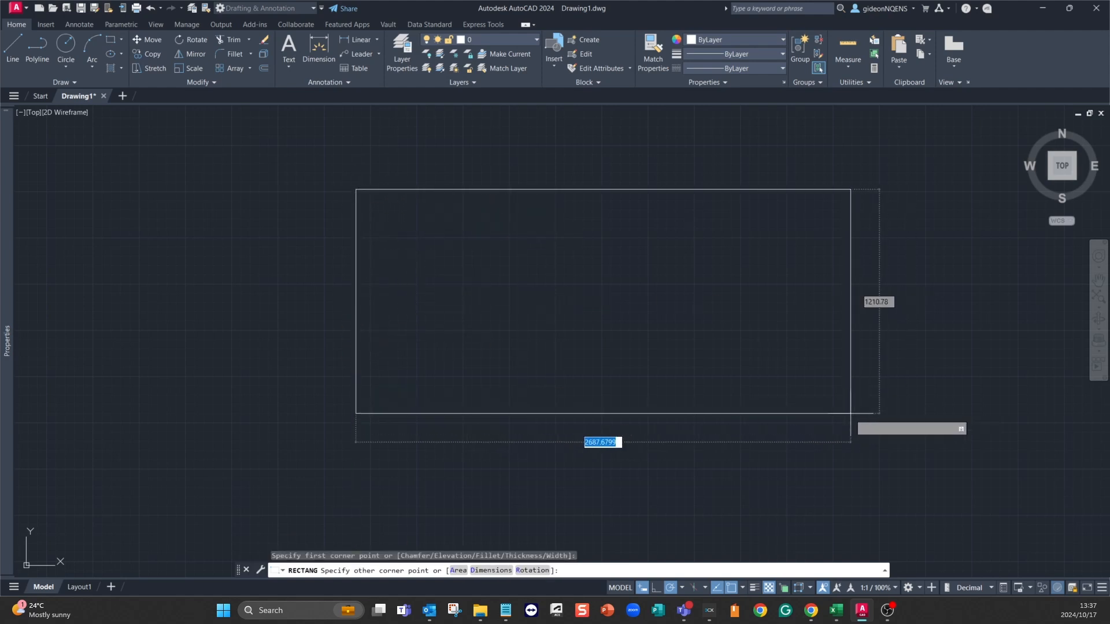
{"action": "type", "text": "297"}
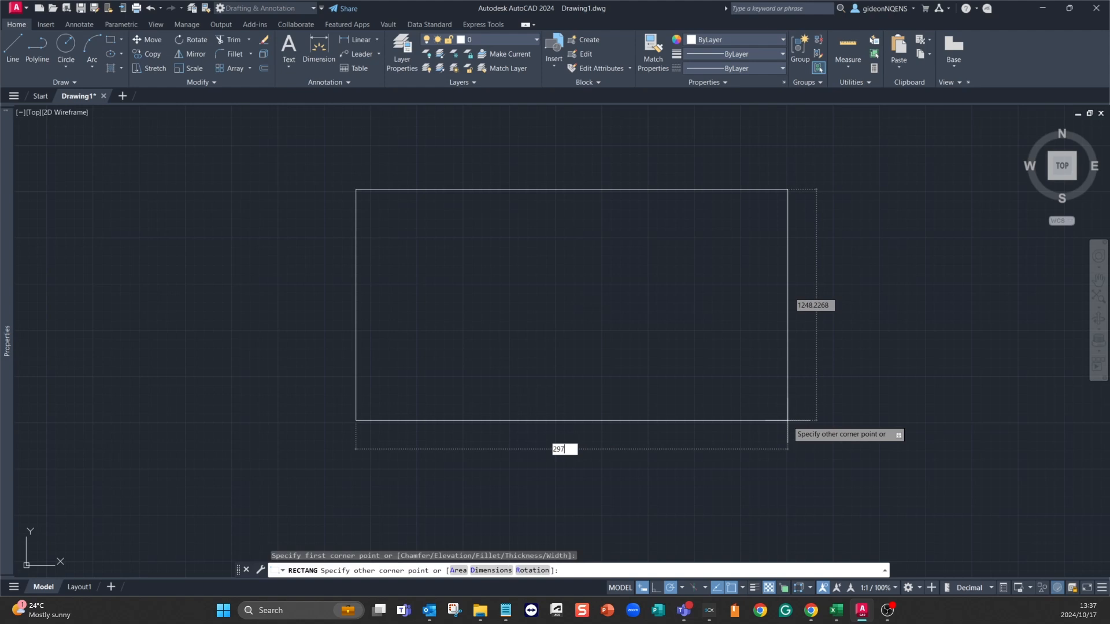
{"action": "key", "text": "Tab"}
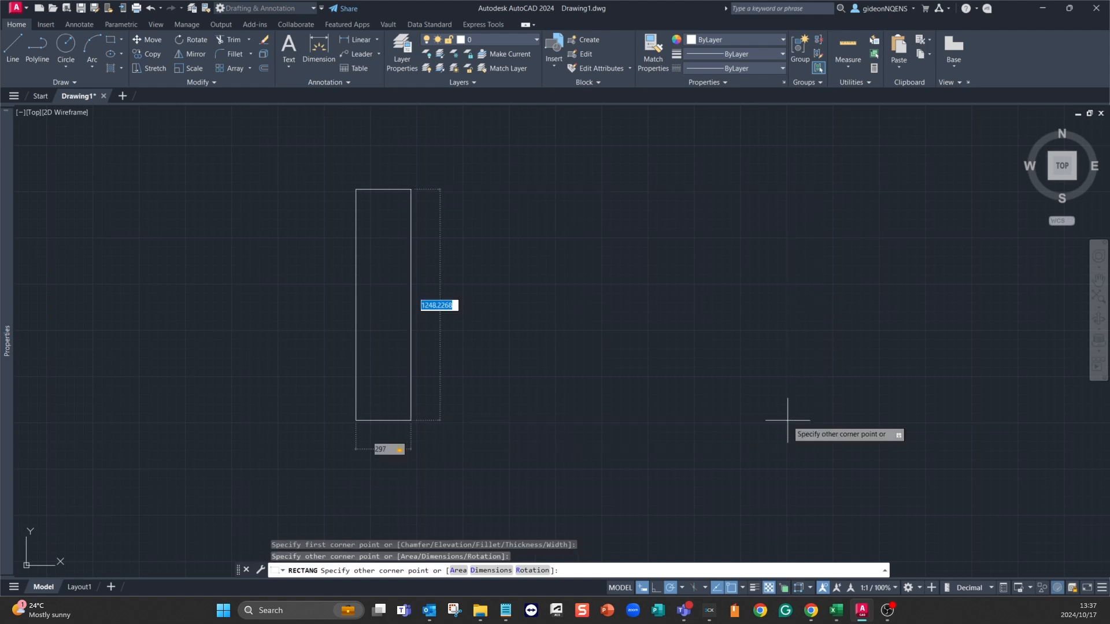
{"action": "type", "text": "210"}
{"action": "key", "text": "Return"}
{"action": "scroll", "coordinate": [374, 174], "scroll_direction": "up", "scroll_amount": 10}
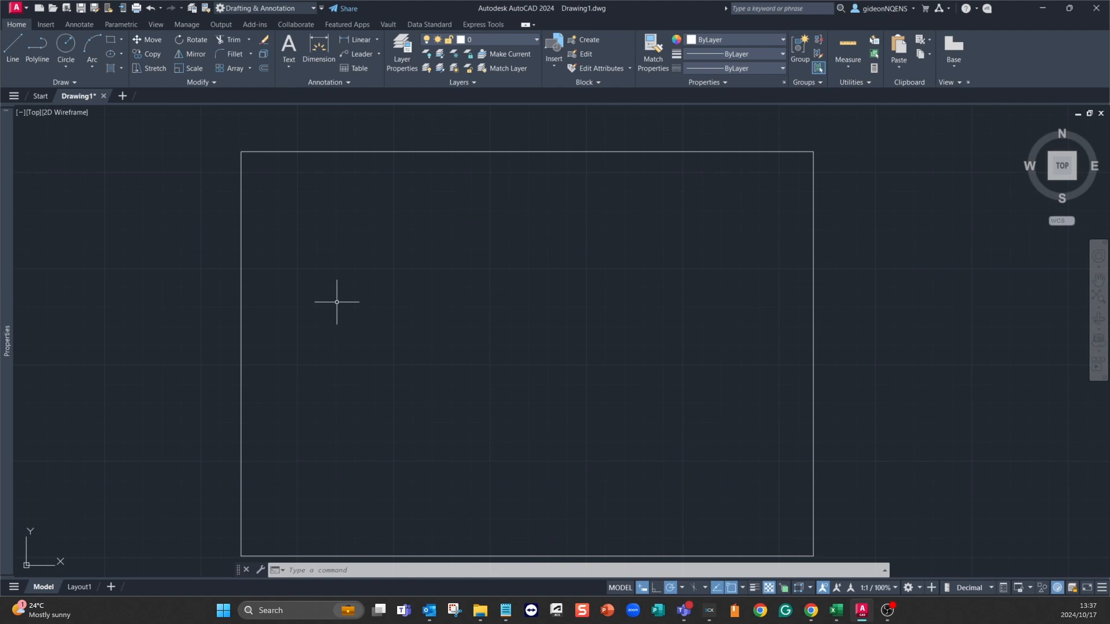
Offset the sheet outline inward by 10 to form the inner border.
{"action": "left_click", "coordinate": [264, 74]}
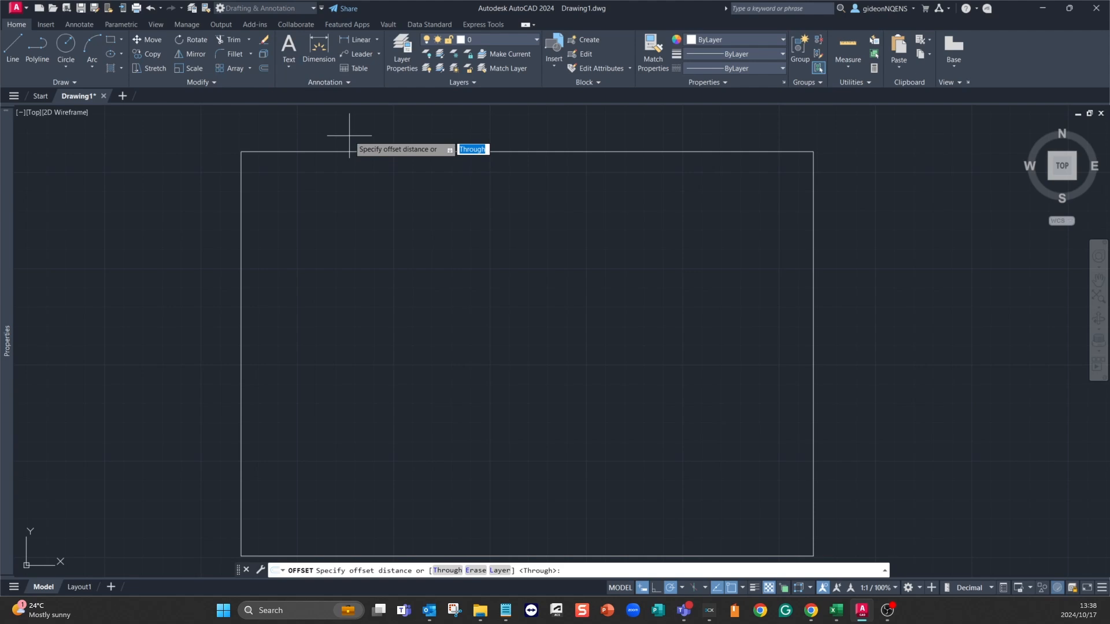
{"action": "key", "text": "Return"}
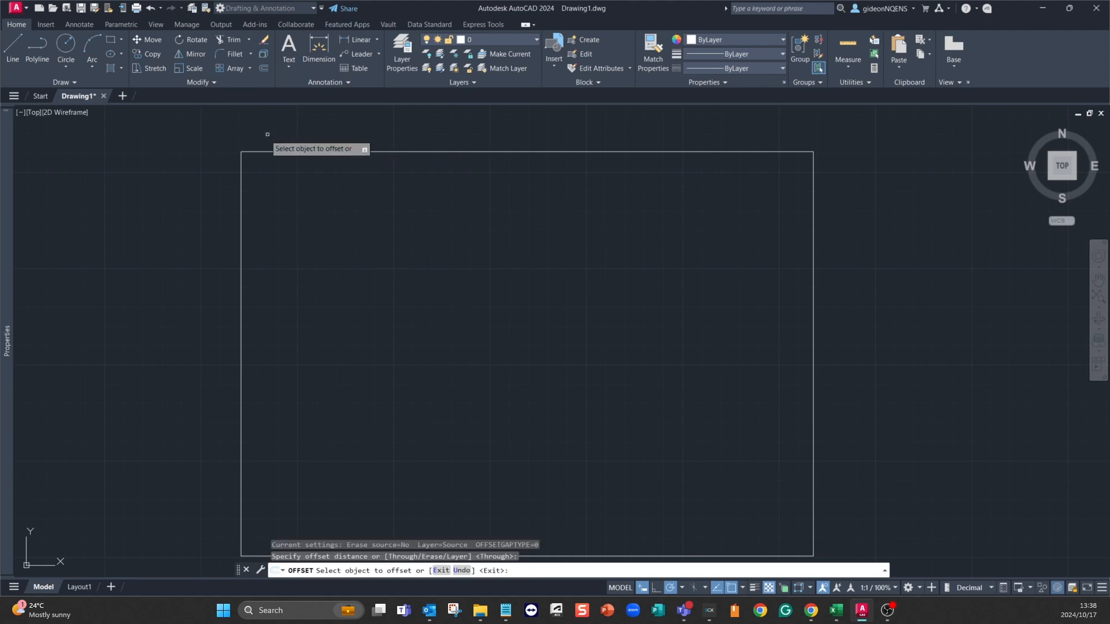
{"action": "left_click", "coordinate": [258, 151]}
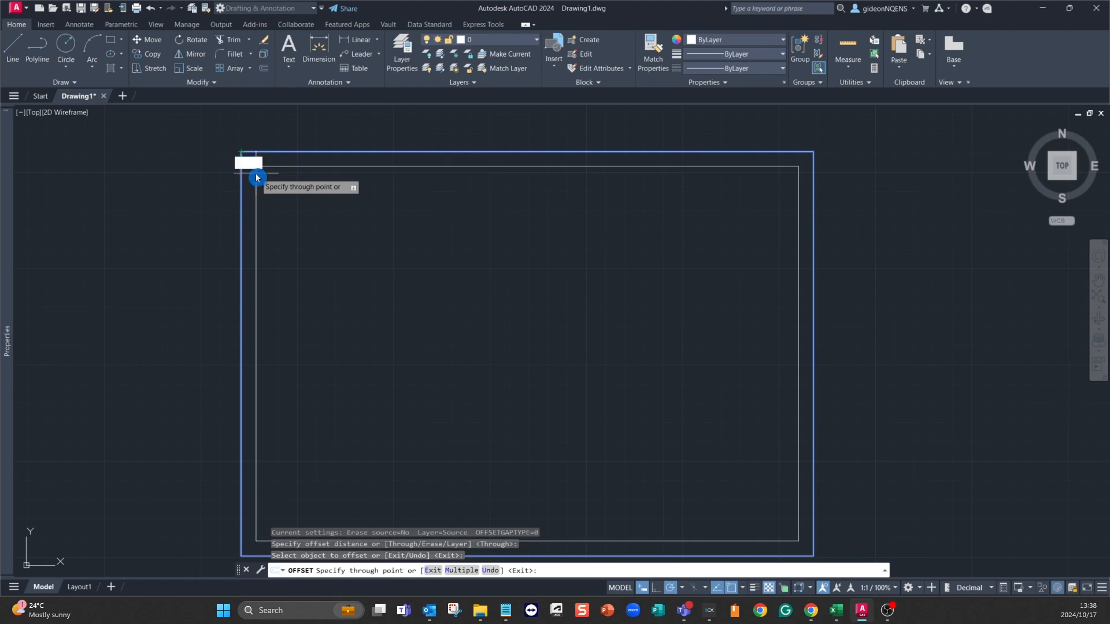
{"action": "key", "text": "Return"}
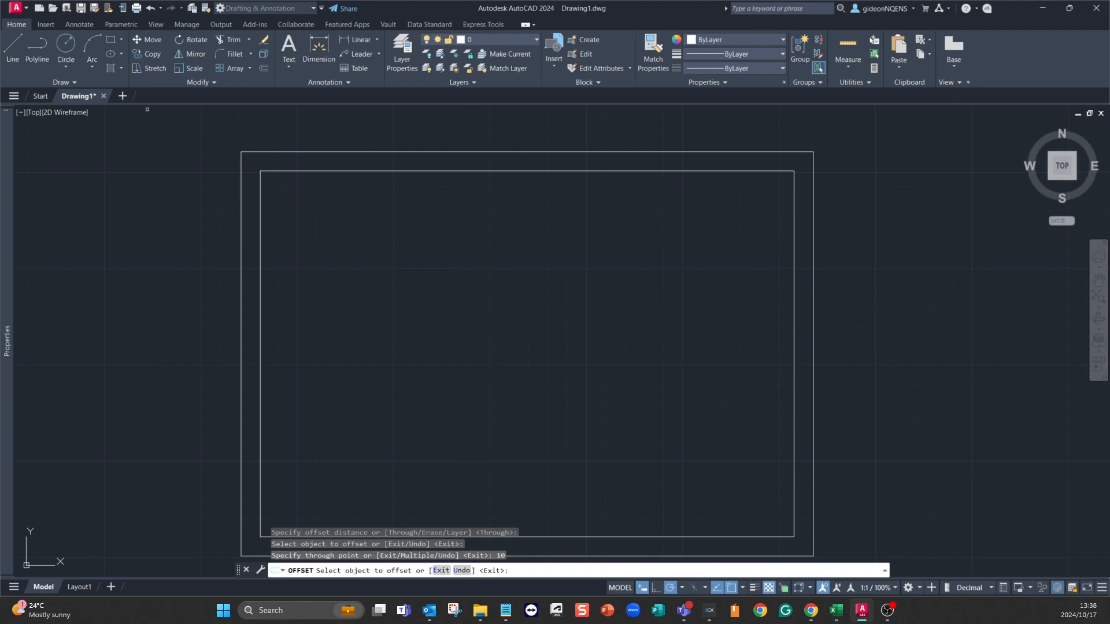
{"action": "scroll", "coordinate": [349, 324], "scroll_direction": "down", "scroll_amount": 2}
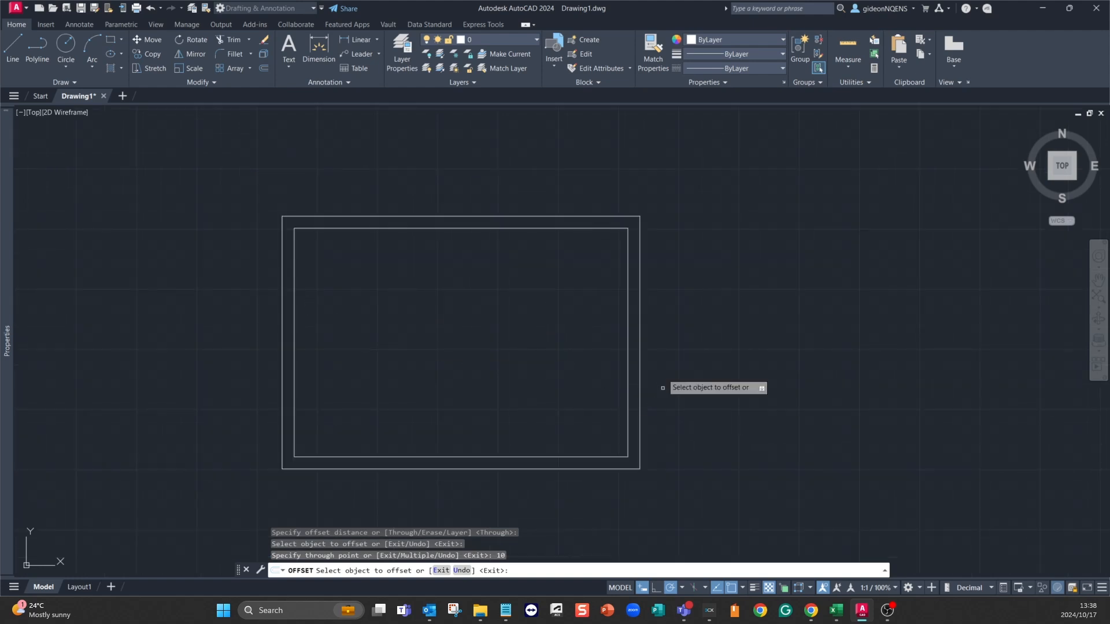
{"action": "key", "text": "Escape"}
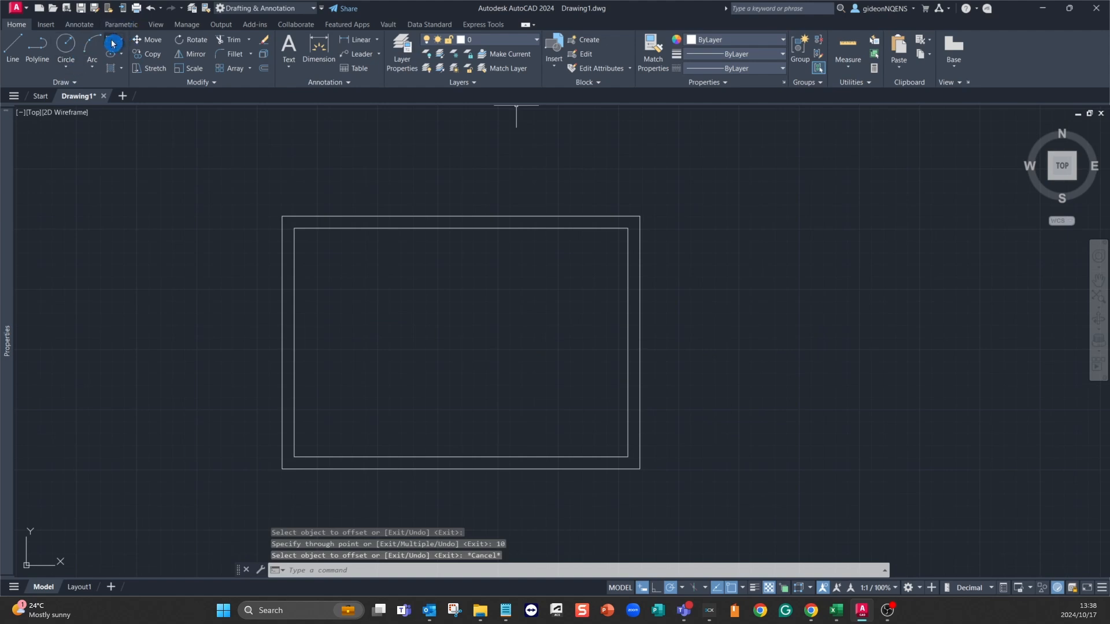
Draw a 135 by 50 title block rectangle inside the inner border, starting at its lower-right corner.
{"action": "type", "text": "rec"}
{"action": "key", "text": "Return"}
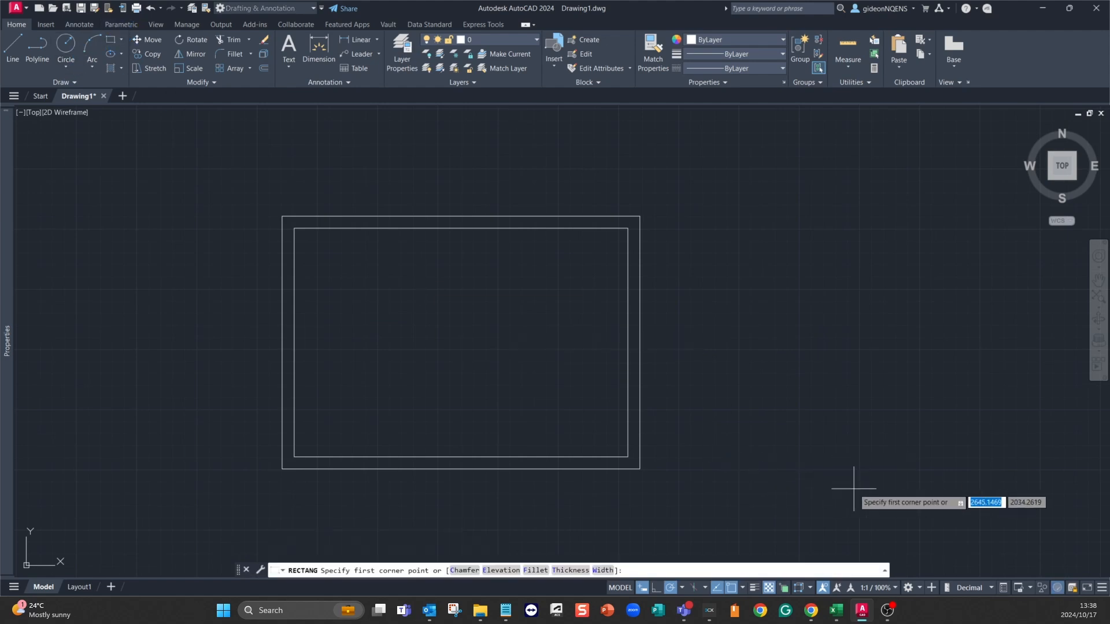
{"action": "left_click", "coordinate": [628, 457]}
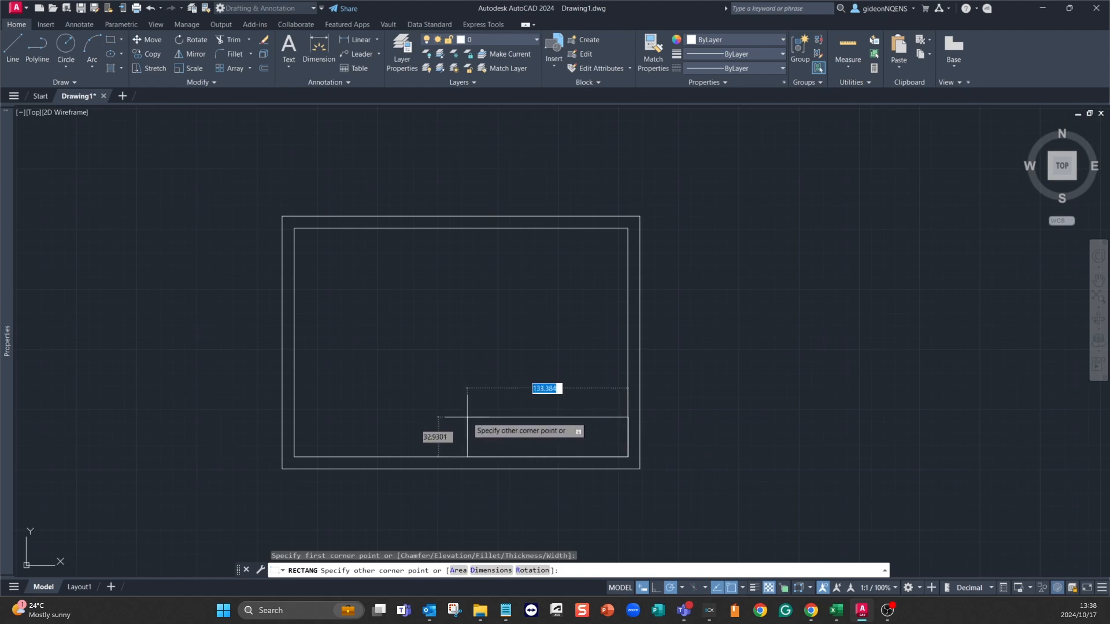
{"action": "type", "text": "135"}
{"action": "key", "text": "Tab"}
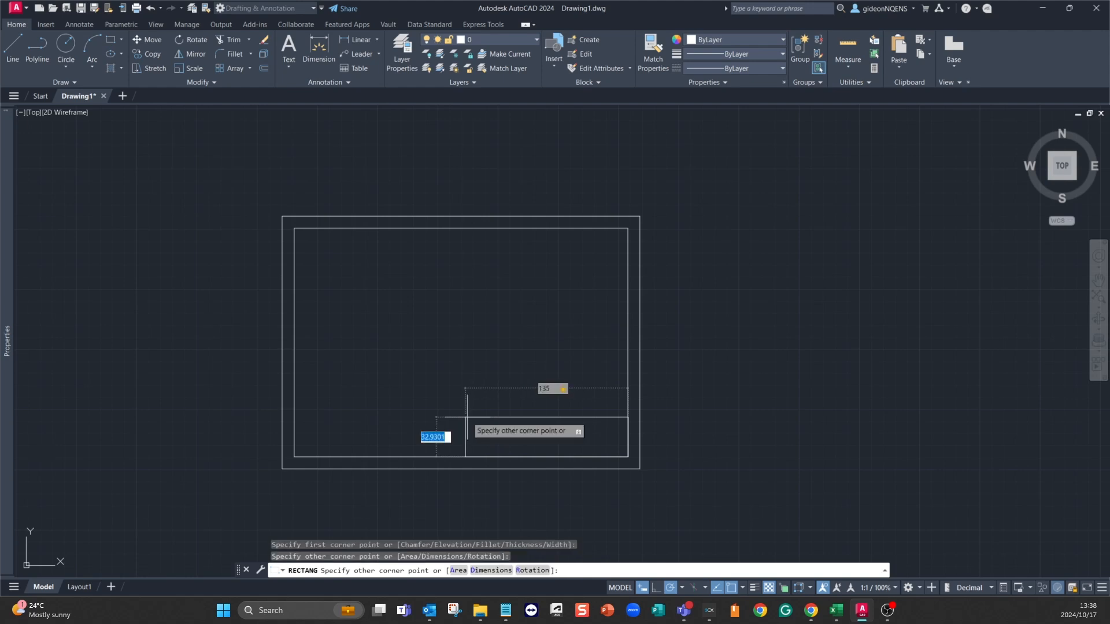
{"action": "type", "text": "50"}
{"action": "key", "text": "Return"}
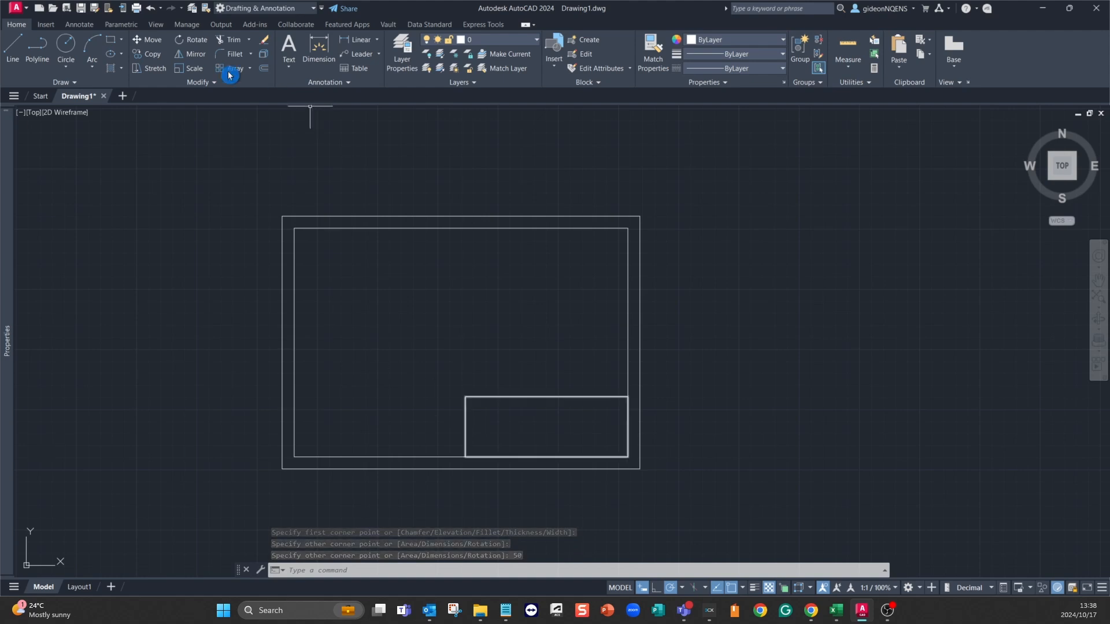
Draw a vertical line through the title block, 50 from its left edge, from the top edge to the bottom edge.
{"action": "left_click", "coordinate": [15, 43]}
{"action": "scroll", "coordinate": [502, 425], "scroll_direction": "up", "scroll_amount": 4}
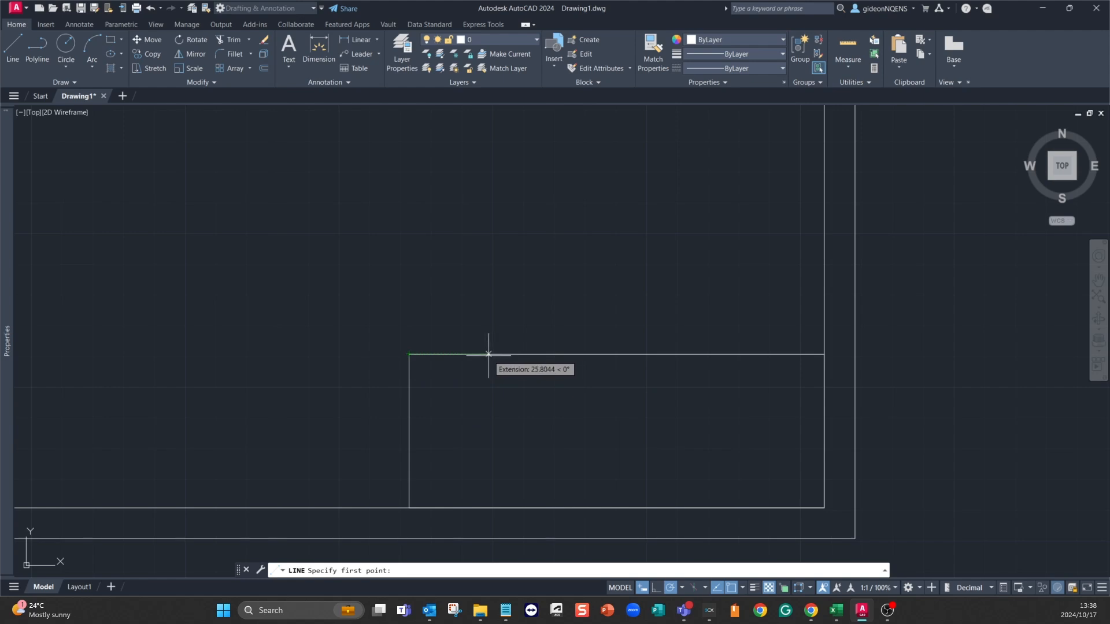
{"action": "type", "text": "50"}
{"action": "key", "text": "Return"}
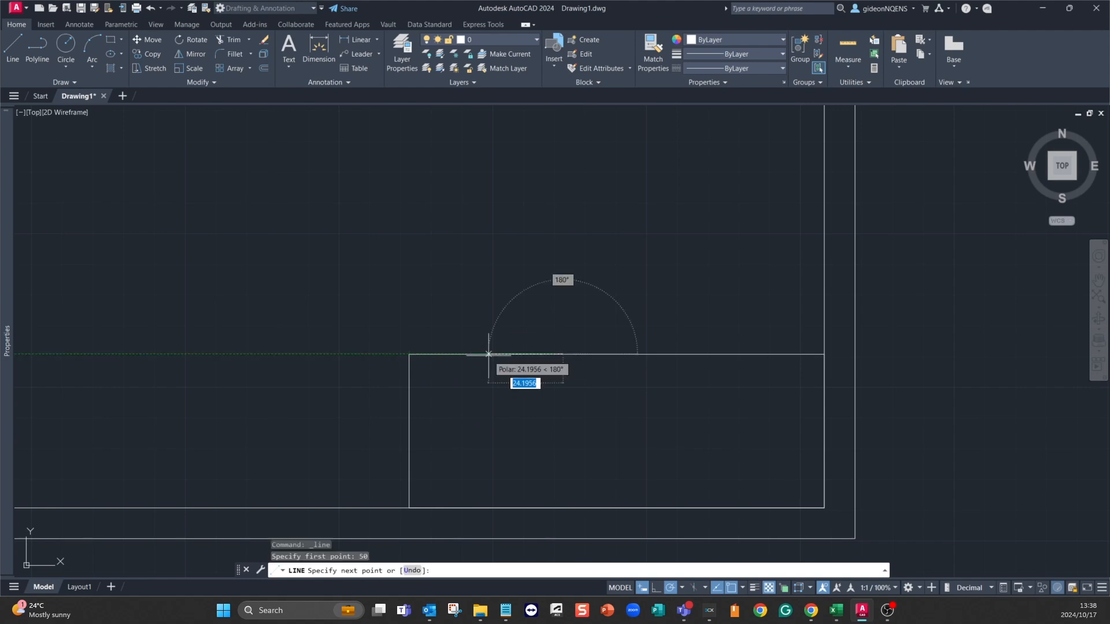
{"action": "left_click", "coordinate": [563, 507]}
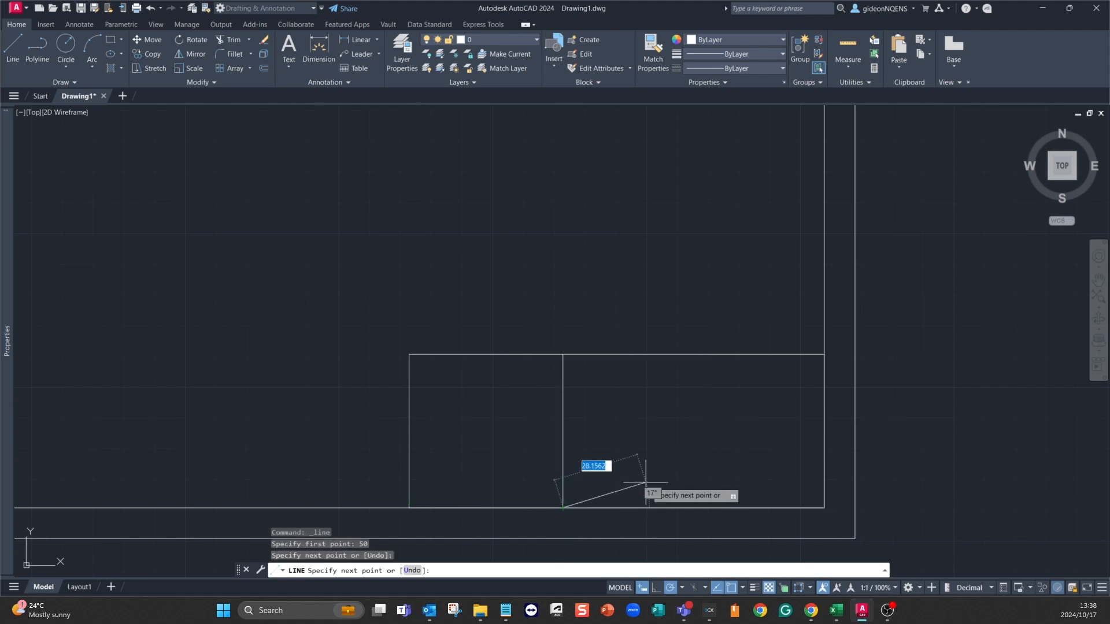
{"action": "key", "text": "Escape"}
Draw a horizontal line across the full width of the title block, 10 above its bottom edge.
{"action": "key", "text": "Return"}
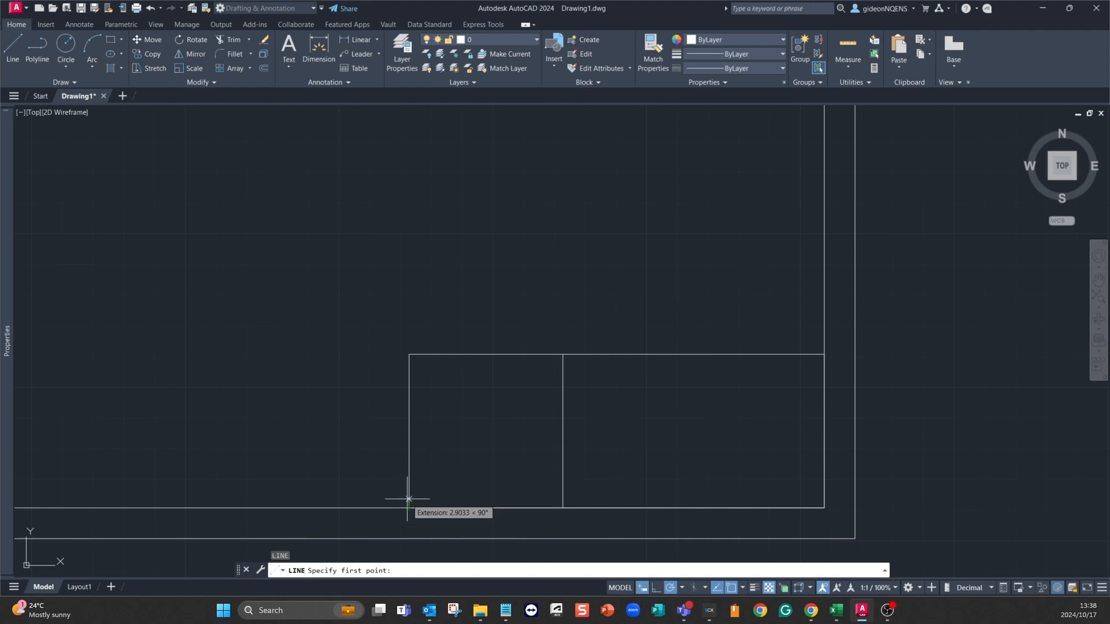
{"action": "type", "text": "10"}
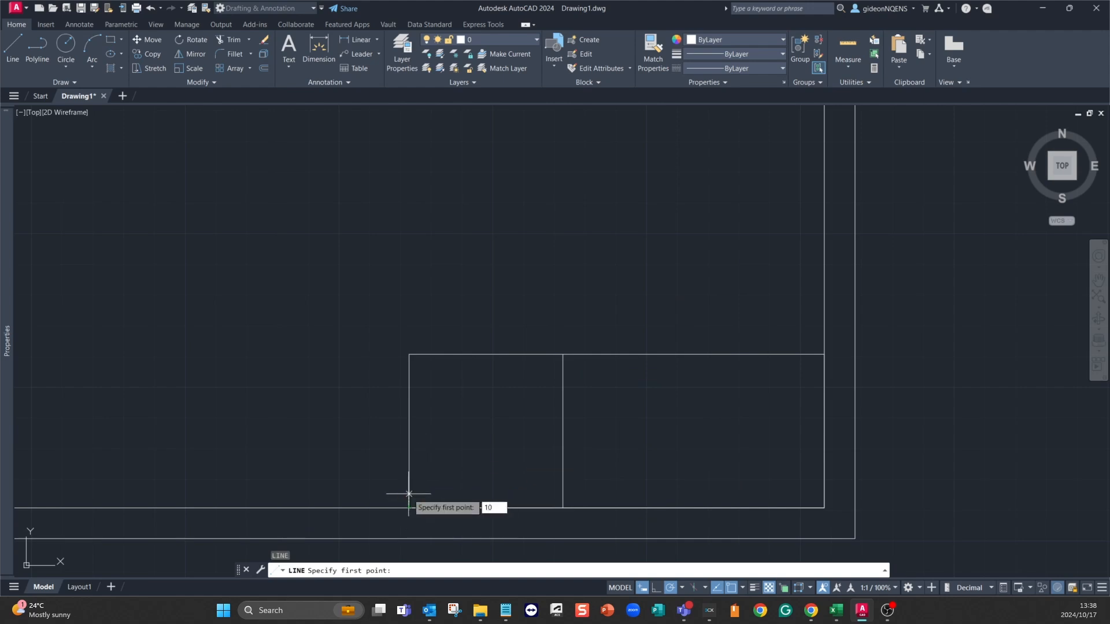
{"action": "key", "text": "Return"}
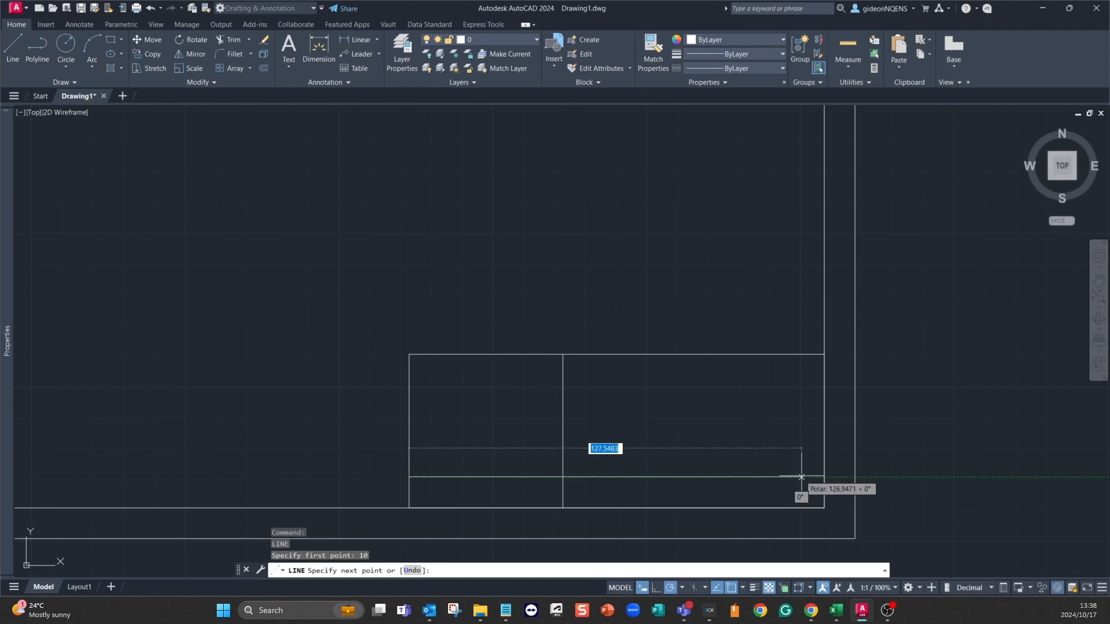
{"action": "left_click", "coordinate": [824, 477]}
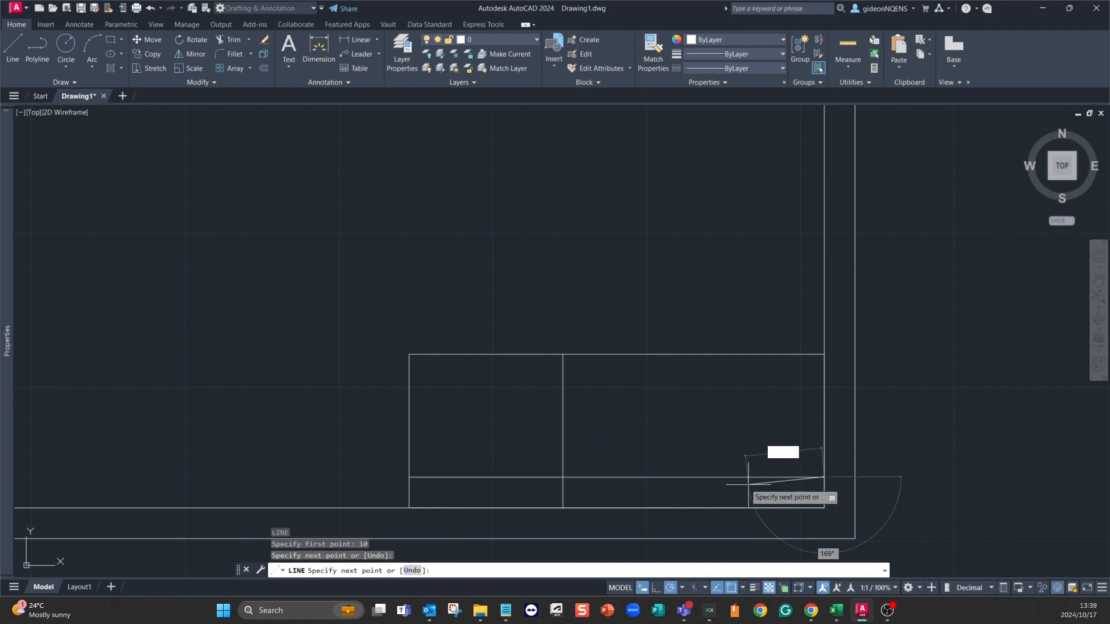
{"action": "key", "text": "Escape"}
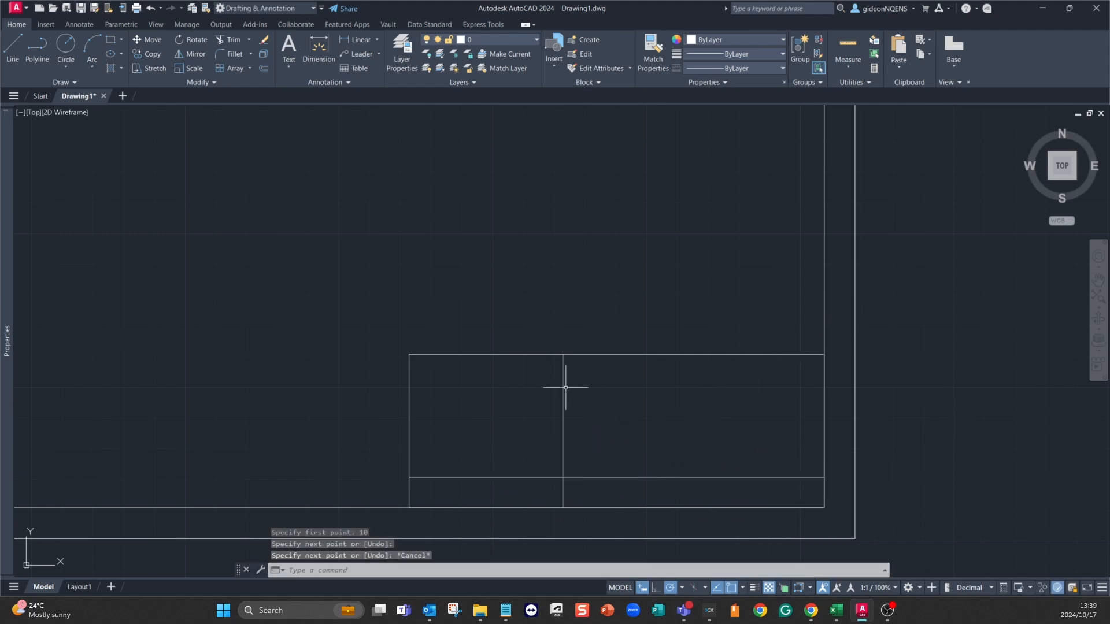
Draw a horizontal line 10 below the title block's top edge, from the vertical divider to the right edge.
{"action": "type", "text": "L"}
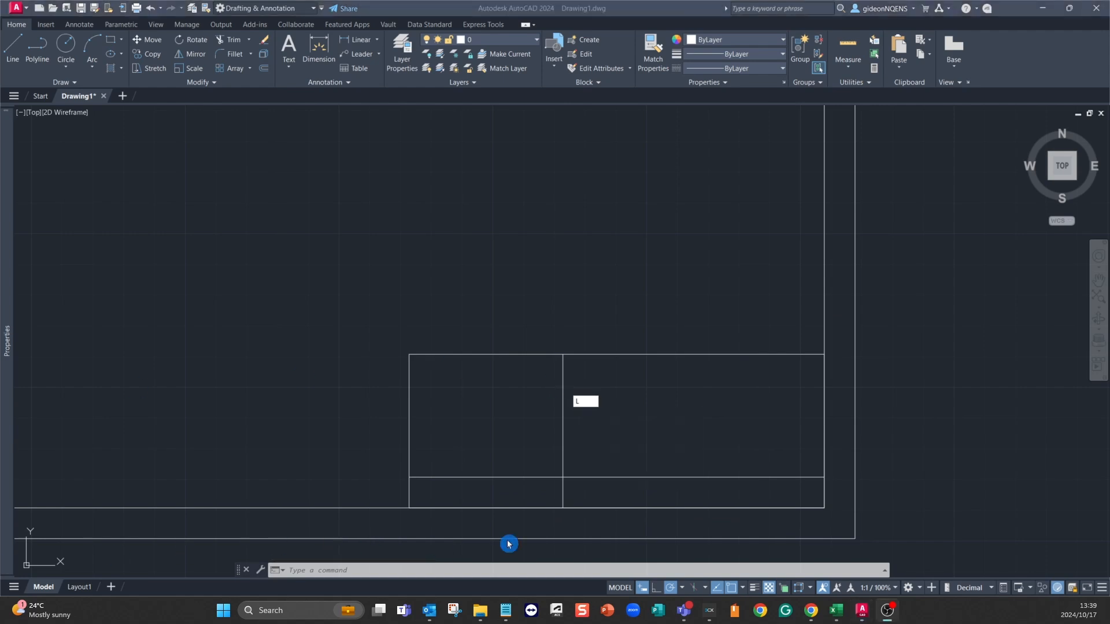
{"action": "left_click", "coordinate": [594, 297]}
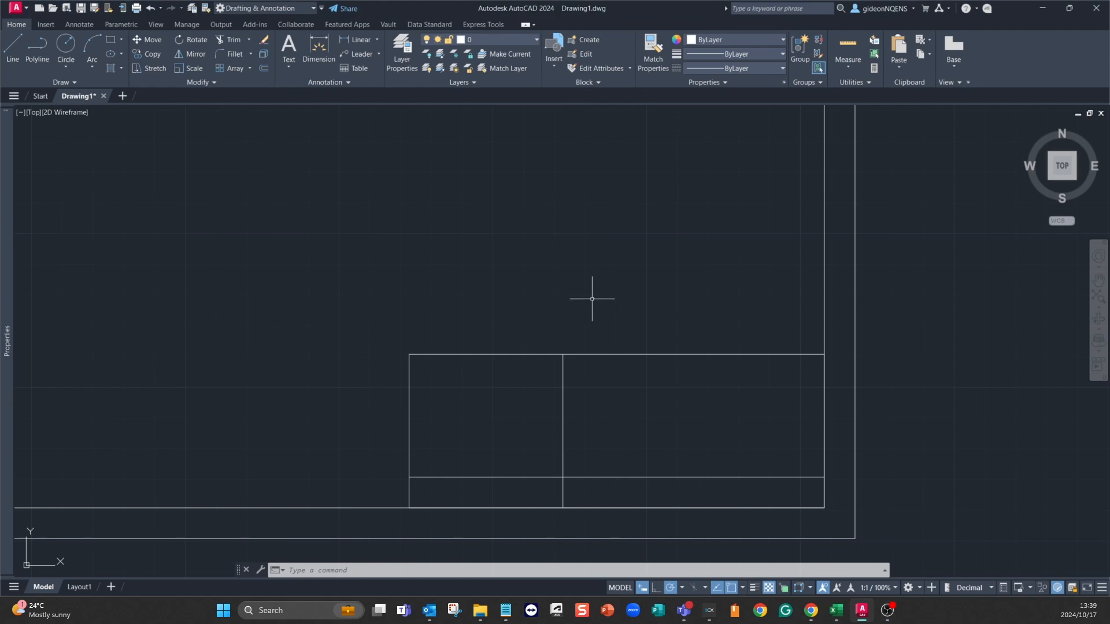
{"action": "type", "text": "L"}
{"action": "key", "text": "Return"}
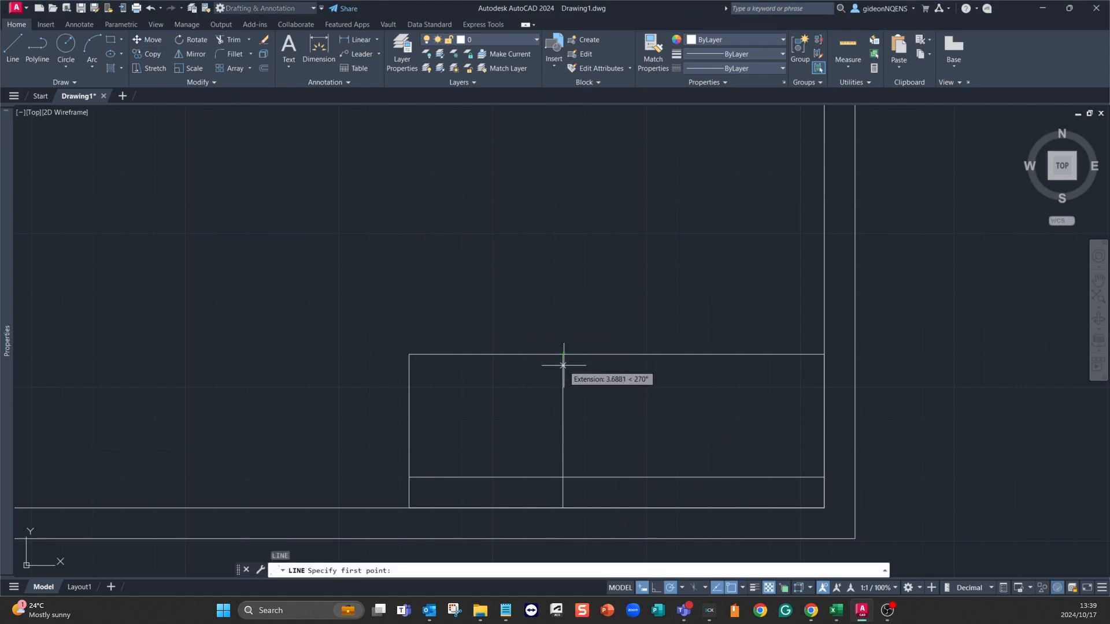
{"action": "type", "text": "10"}
{"action": "key", "text": "Return"}
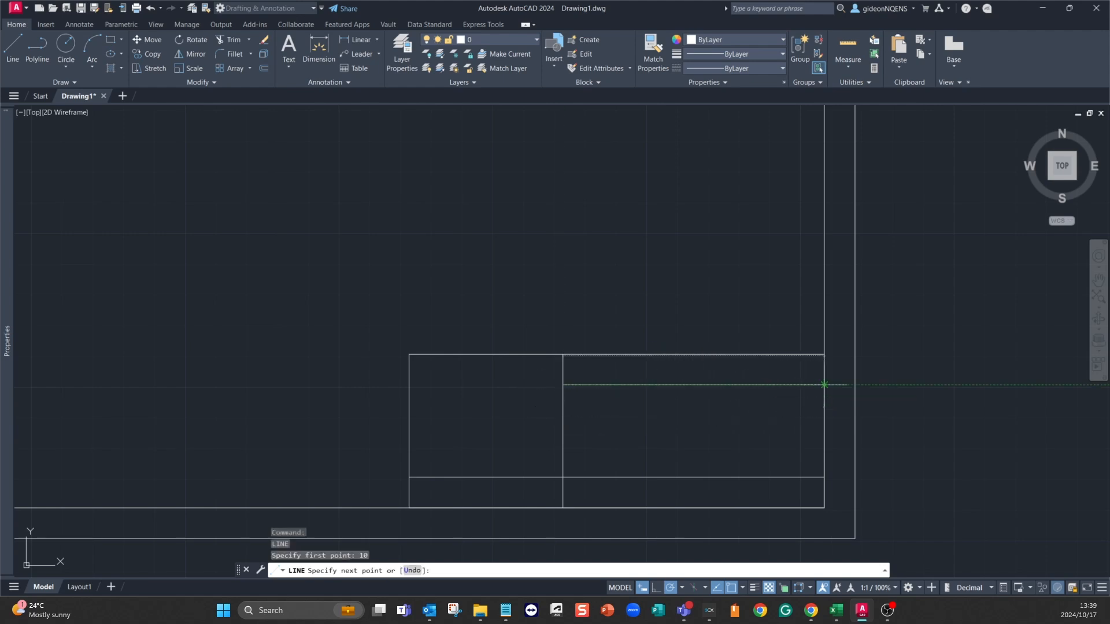
{"action": "left_click", "coordinate": [824, 384]}
{"action": "key", "text": "Escape"}
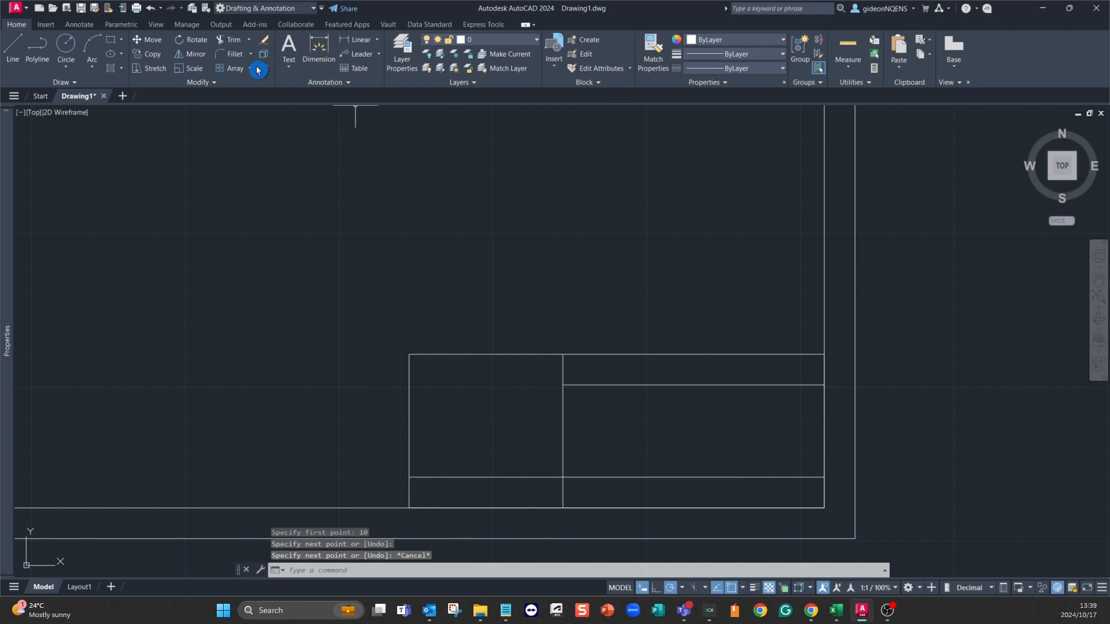
Offset the new horizontal line downward through a point about 19.4 above the title block's bottom edge.
{"action": "left_click", "coordinate": [149, 54]}
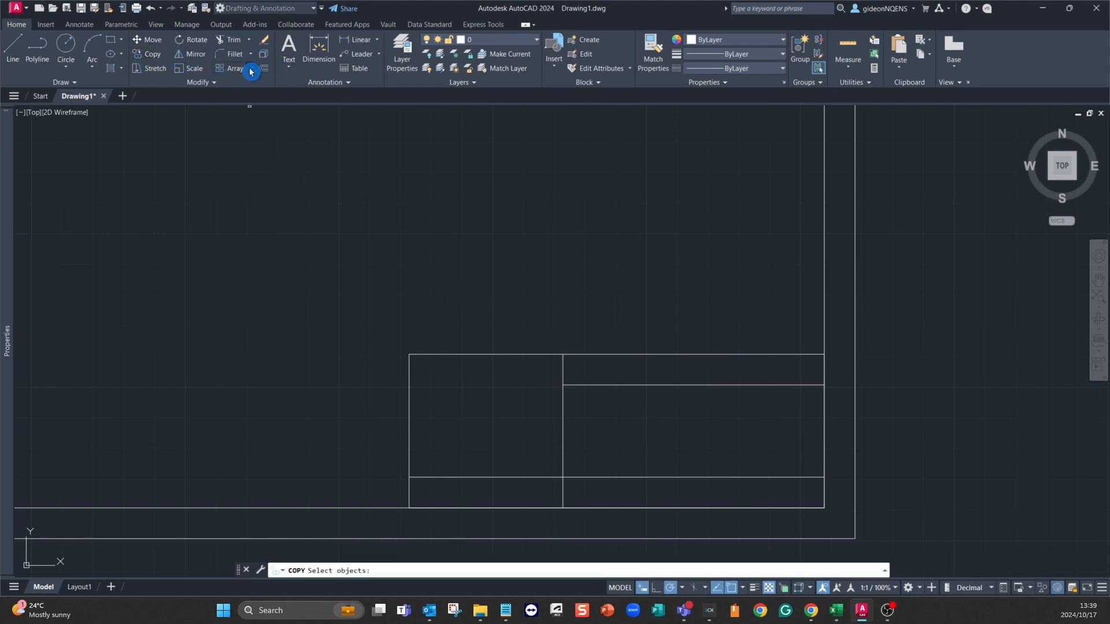
{"action": "left_click", "coordinate": [268, 69]}
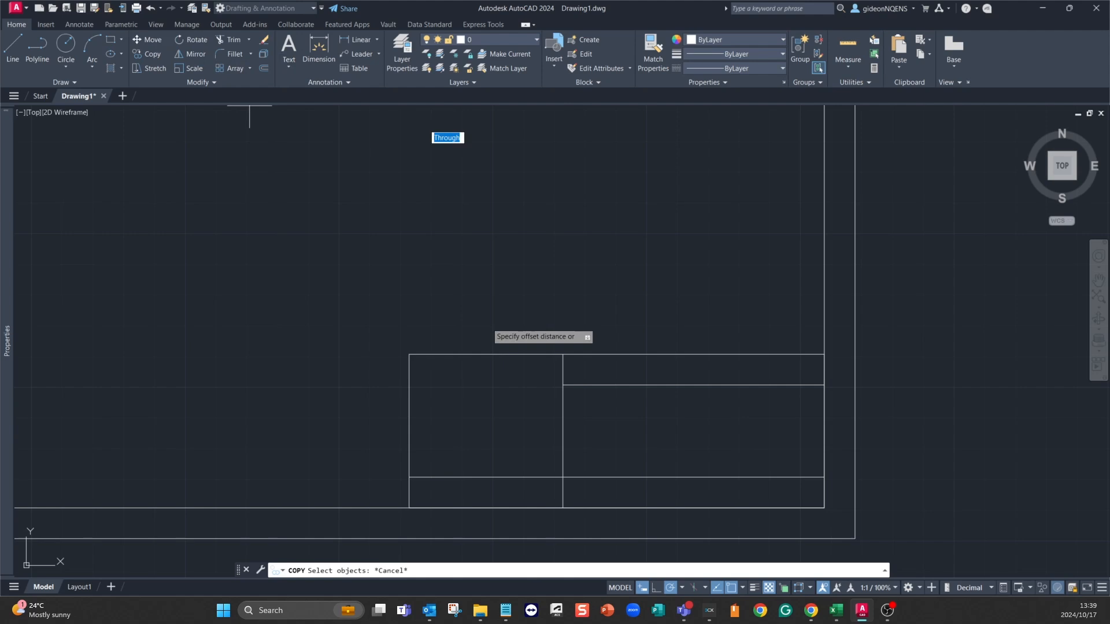
{"action": "key", "text": "Return"}
{"action": "left_click", "coordinate": [601, 382]}
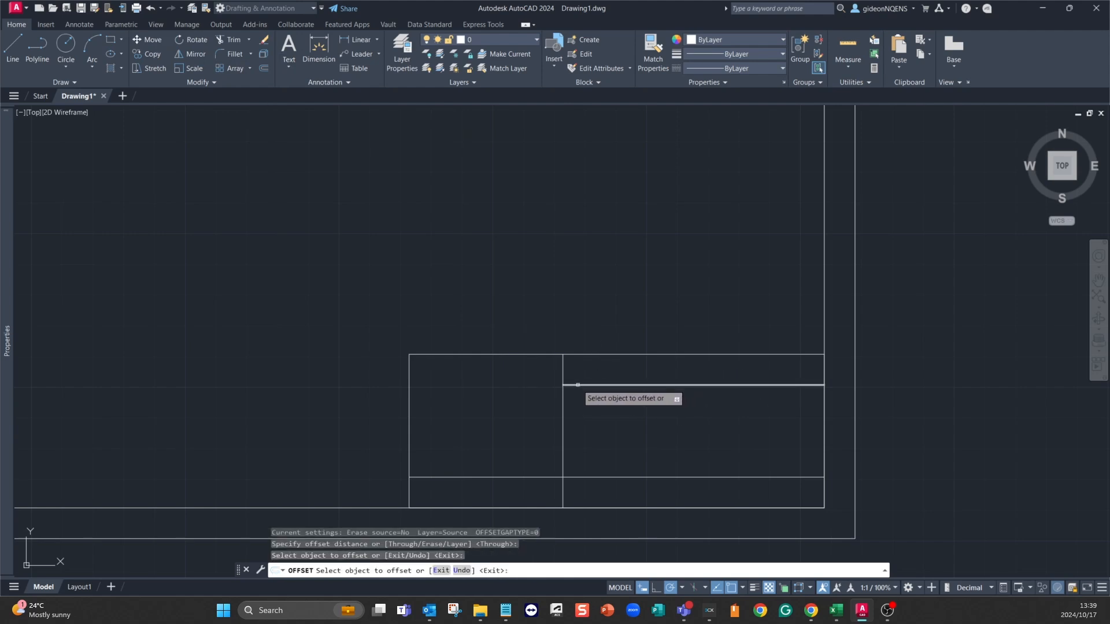
{"action": "left_click", "coordinate": [577, 384]}
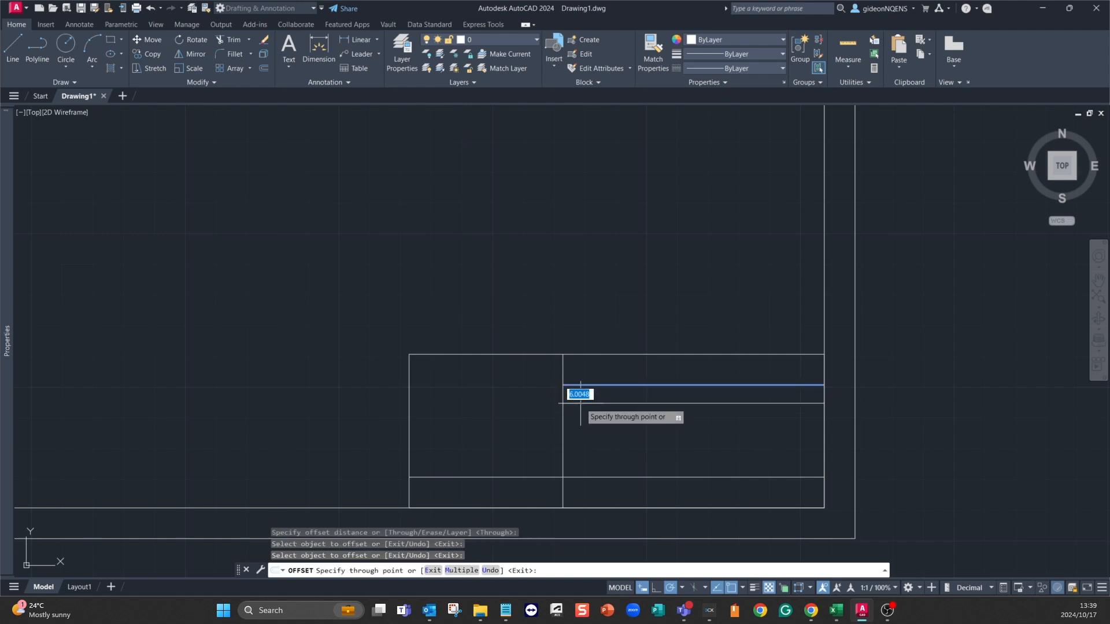
{"action": "type", "text": "10"}
{"action": "left_click", "coordinate": [594, 450]}
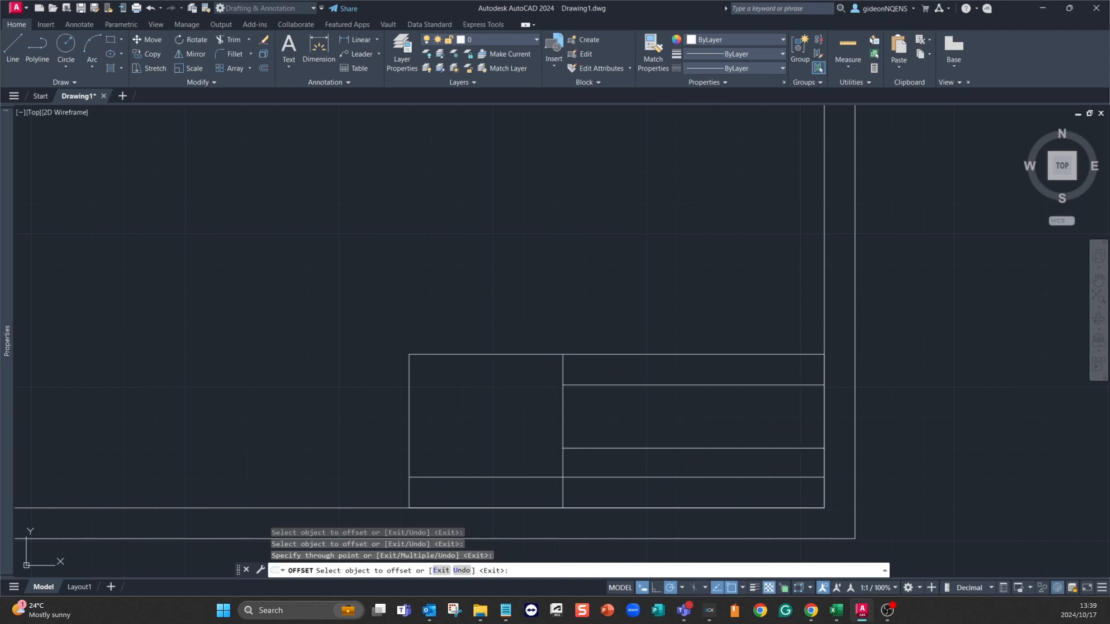
Offset the uppermost horizontal divider 10 downward to add another row line in the title block's right part.
{"action": "left_click", "coordinate": [633, 385]}
{"action": "type", "text": "10"}
{"action": "key", "text": "Return"}
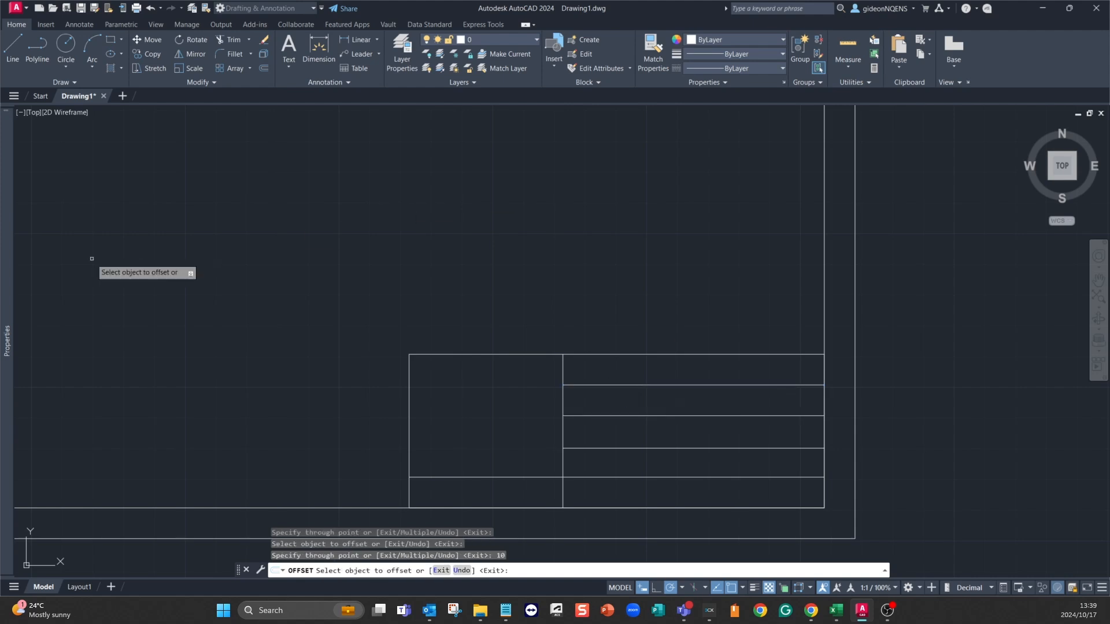
{"action": "key", "text": "Escape"}
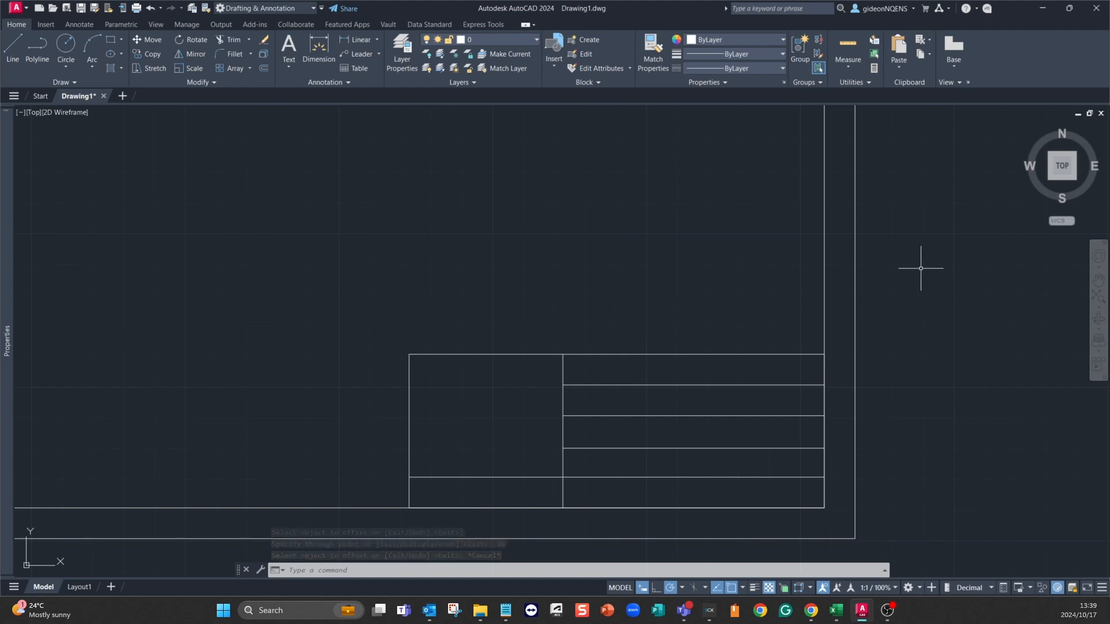
Draw a vertical line 20 from the title block's right edge, from its bottom edge up to the lowest offset line.
{"action": "left_click", "coordinate": [13, 49]}
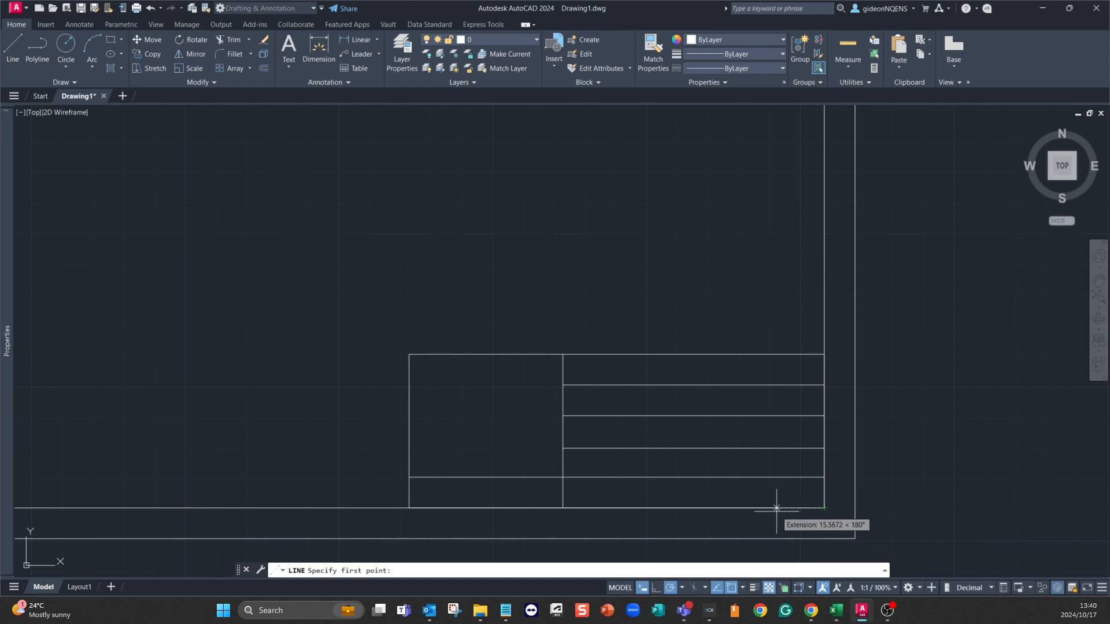
{"action": "type", "text": "20"}
{"action": "key", "text": "Return"}
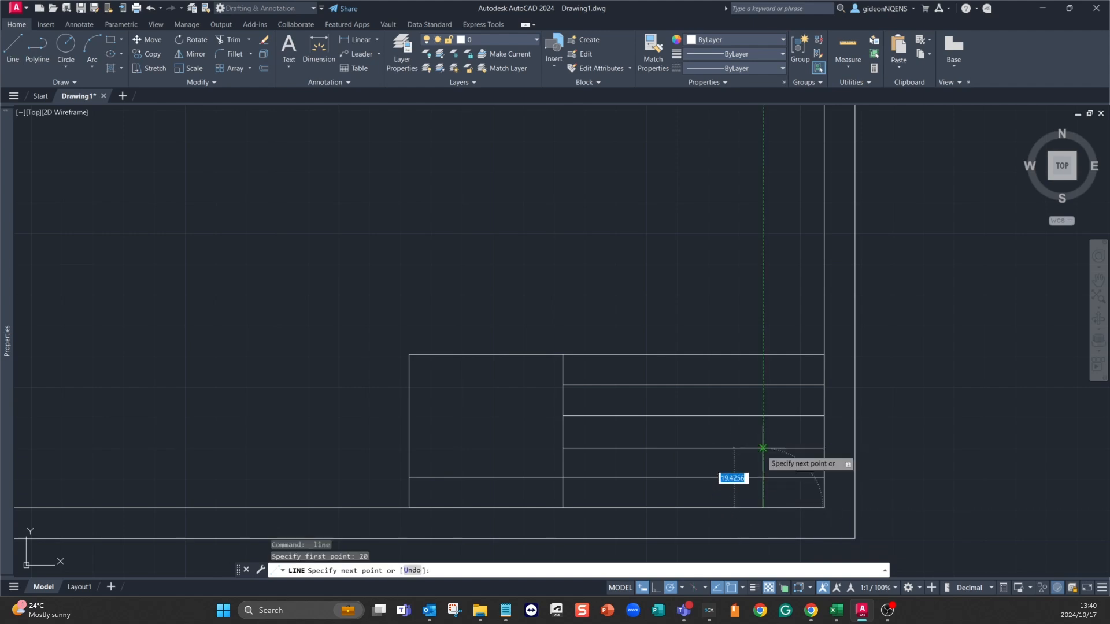
{"action": "left_click", "coordinate": [763, 449]}
{"action": "key", "text": "Escape"}
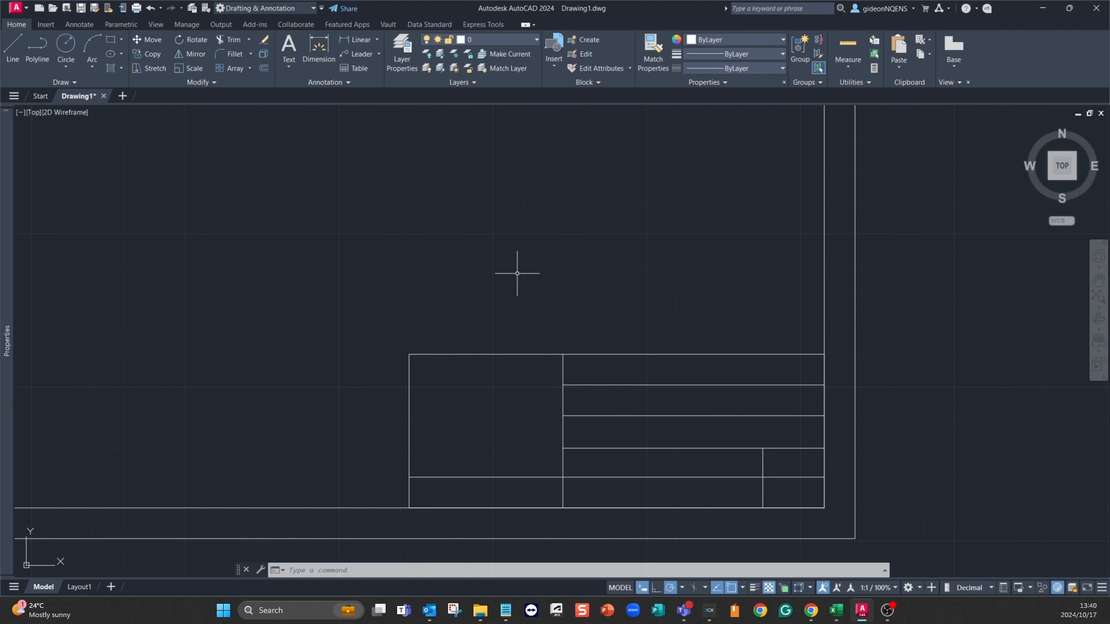
Add multiline text "LOGO" spanning the large upper-left cell of the title block, corner to corner.
{"action": "type", "text": "Mx"}
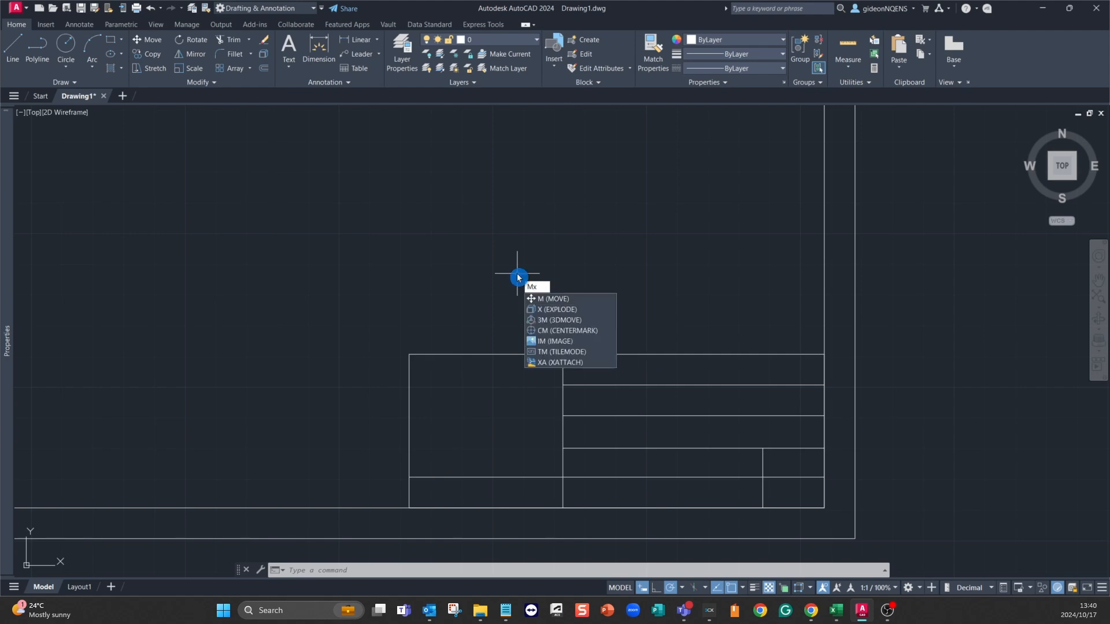
{"action": "key", "text": "BackSpace"}
{"action": "type", "text": "T"}
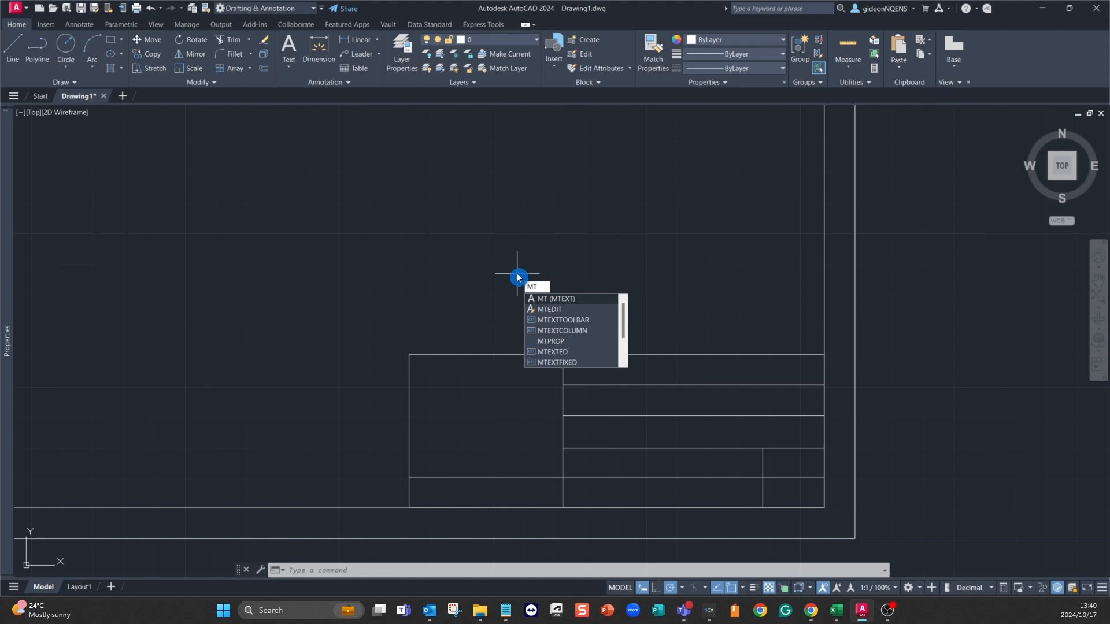
{"action": "left_click", "coordinate": [570, 299]}
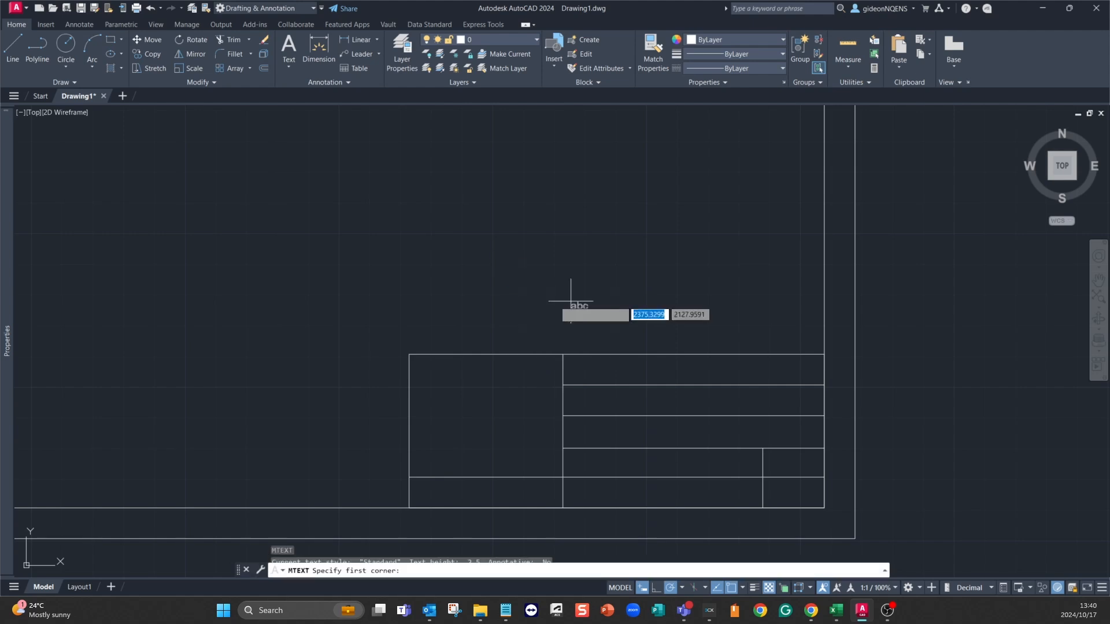
{"action": "left_click", "coordinate": [410, 354]}
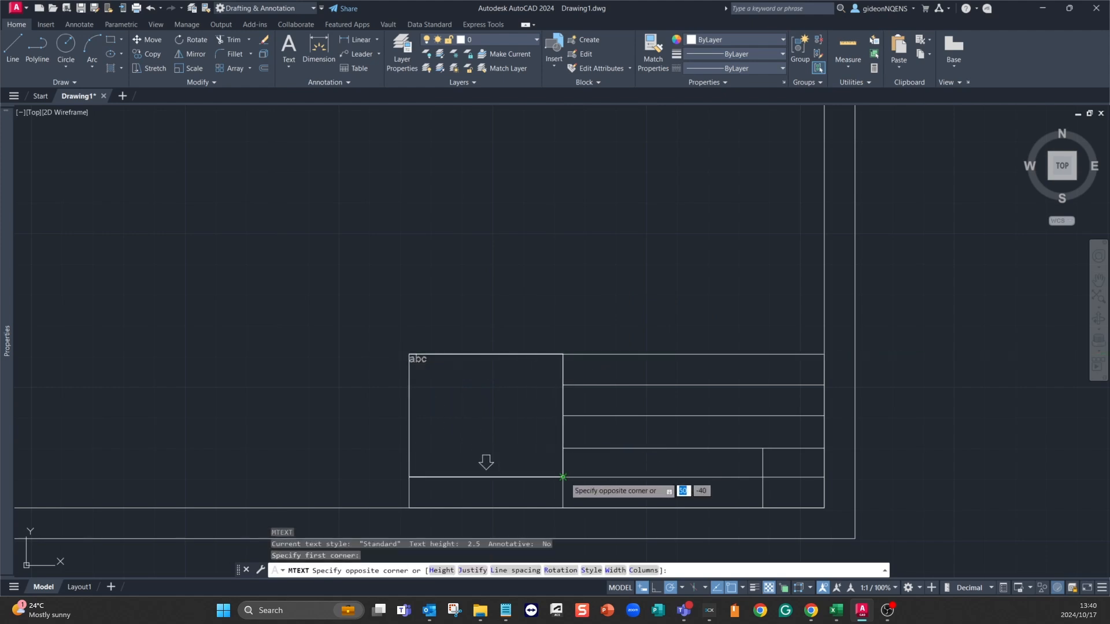
{"action": "left_click", "coordinate": [562, 477]}
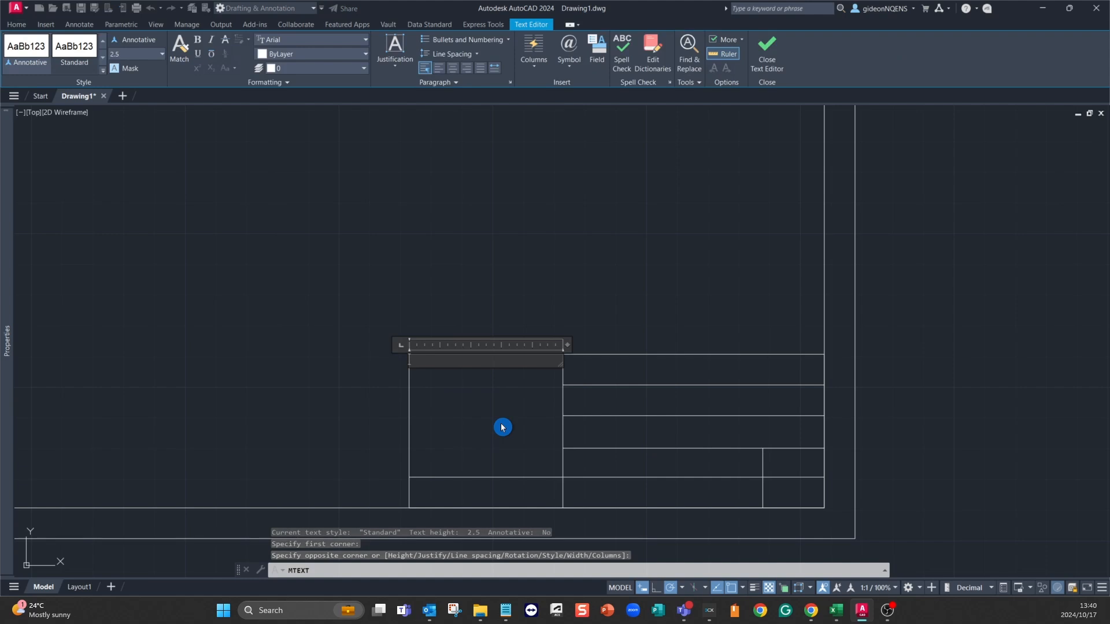
{"action": "type", "text": "LOG"}
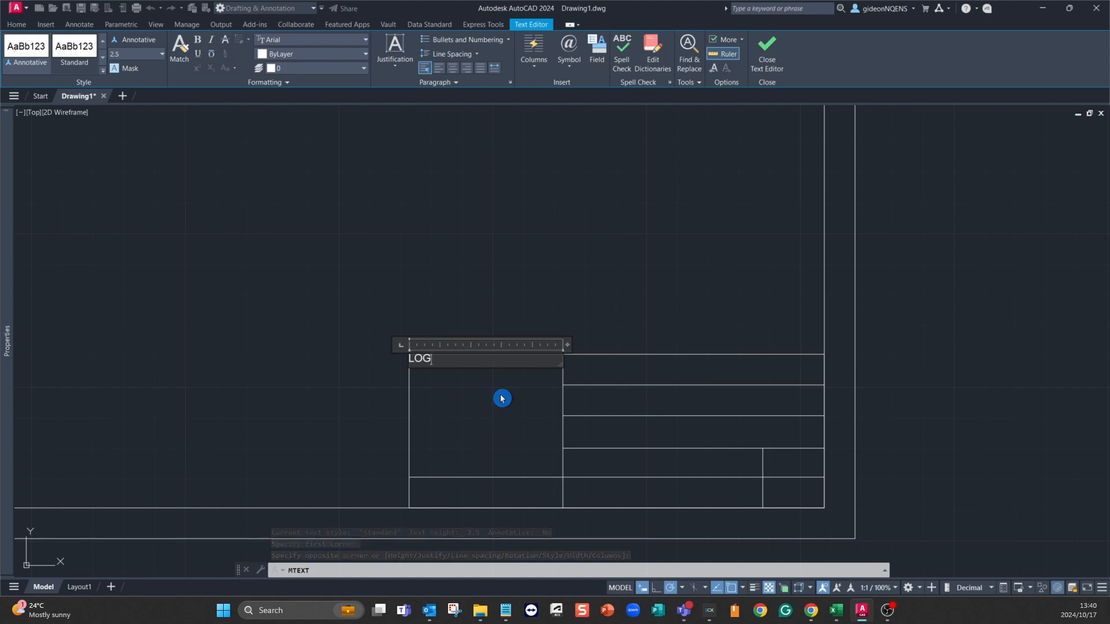
{"action": "type", "text": "O"}
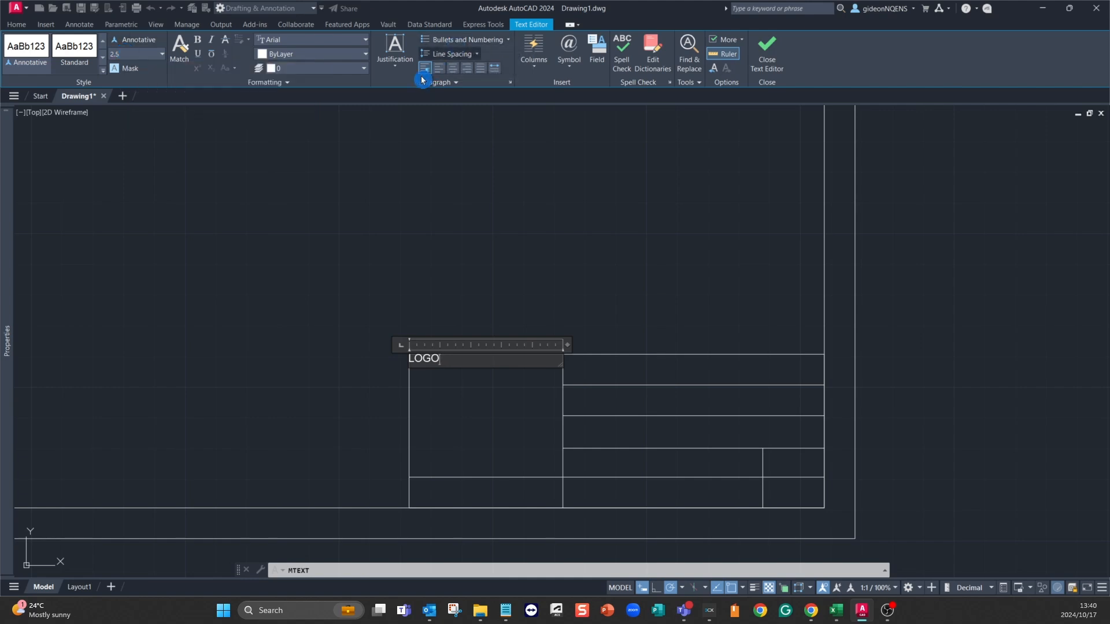
Set the LOGO text's justification to Middle Center and finish the text.
{"action": "left_click", "coordinate": [397, 69]}
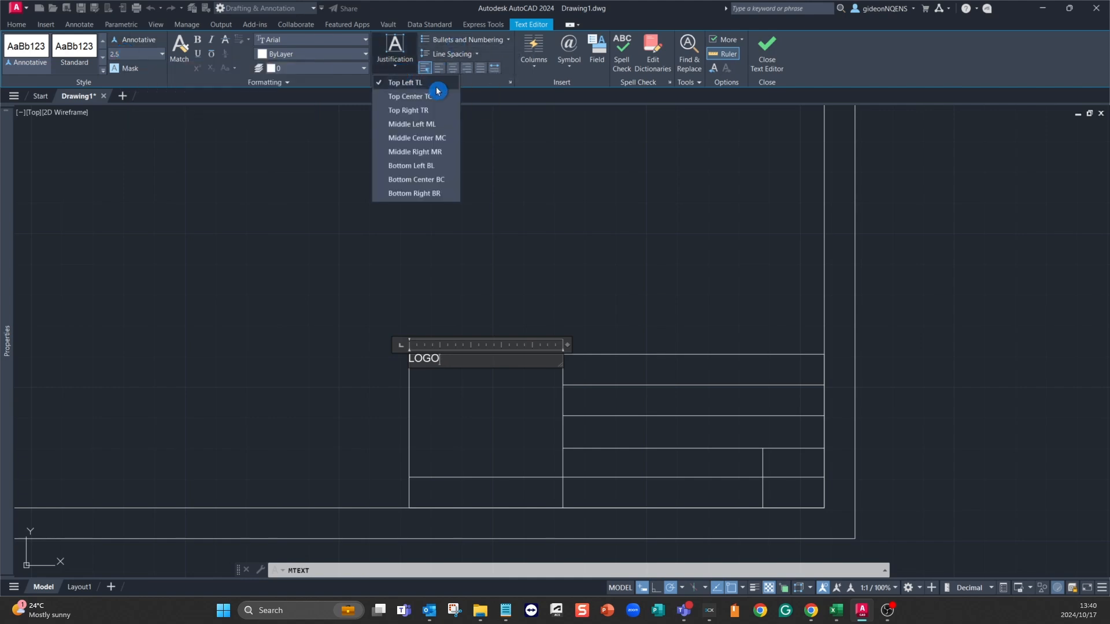
{"action": "left_click", "coordinate": [415, 139]}
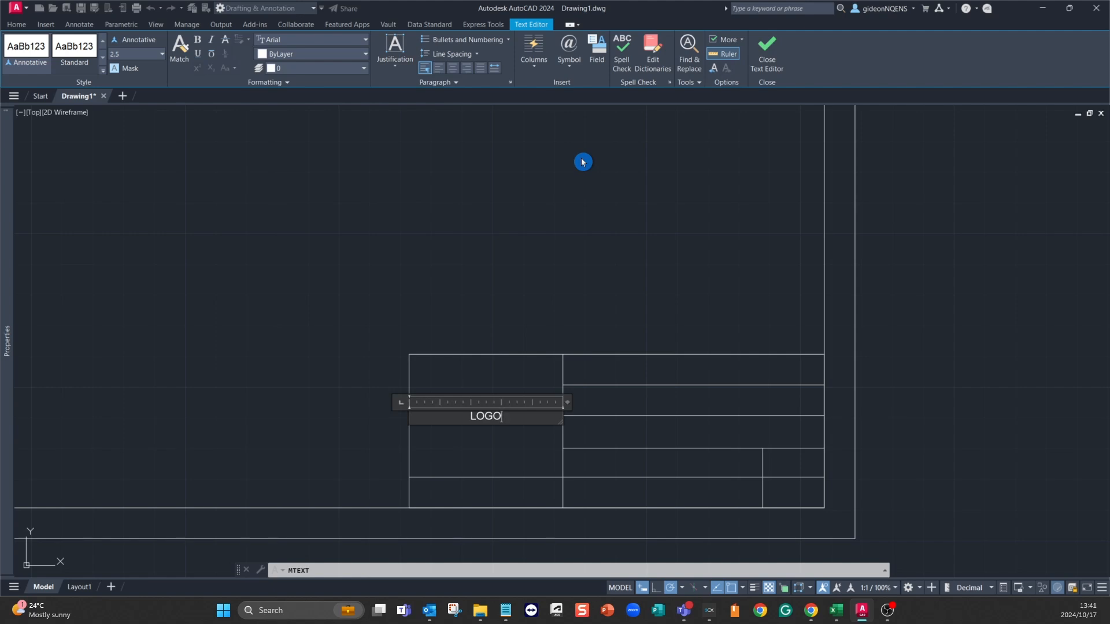
{"action": "key", "text": "Return"}
{"action": "left_click", "coordinate": [639, 210]}
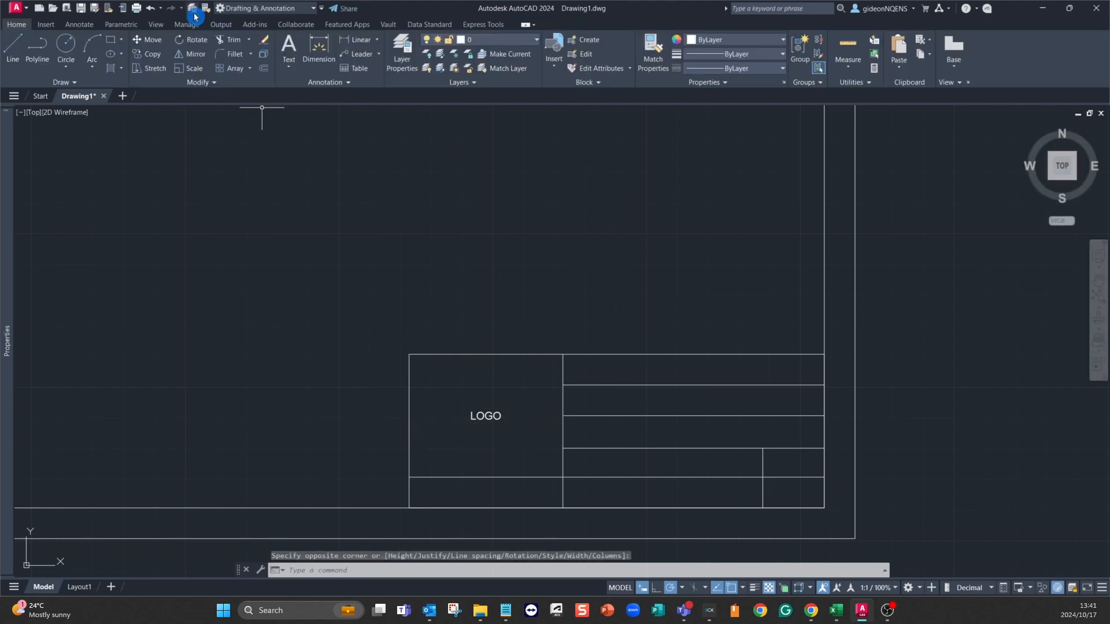
Add multiline text "PROJECT" spanning the top cell beside the logo cell, keeping the Top Left justification.
{"action": "left_click", "coordinate": [345, 262]}
{"action": "type", "text": "M"}
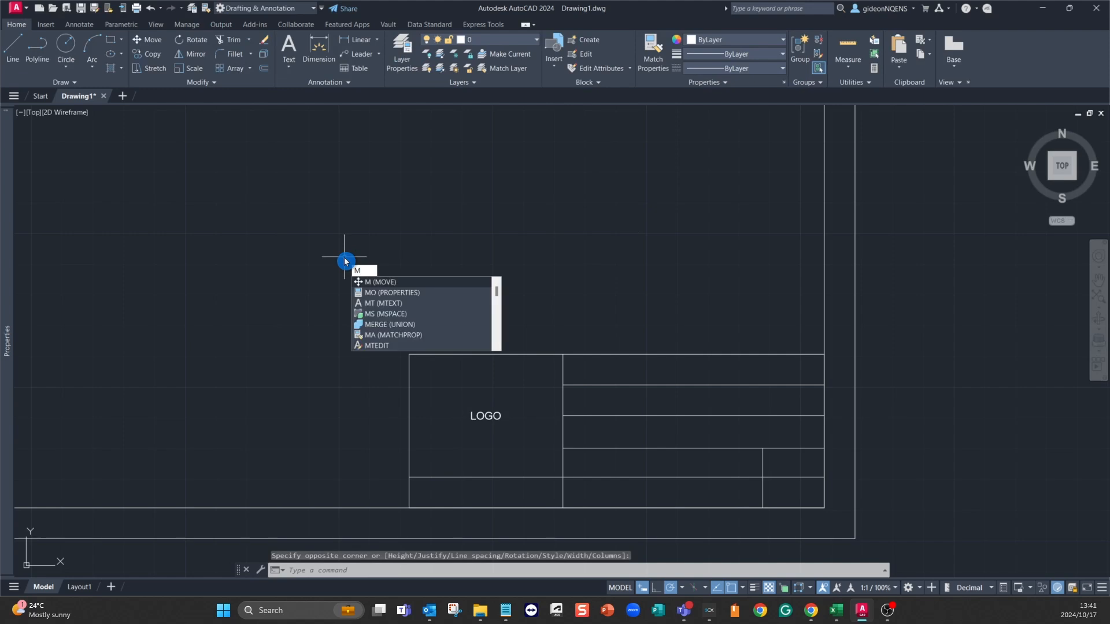
{"action": "type", "text": "T"}
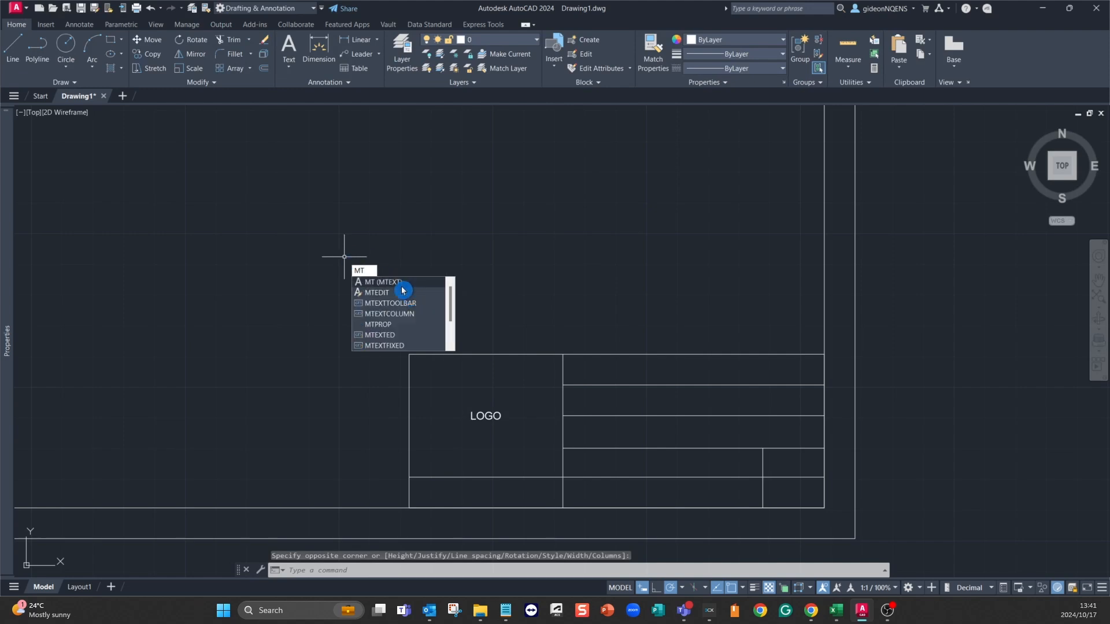
{"action": "key", "text": "Return"}
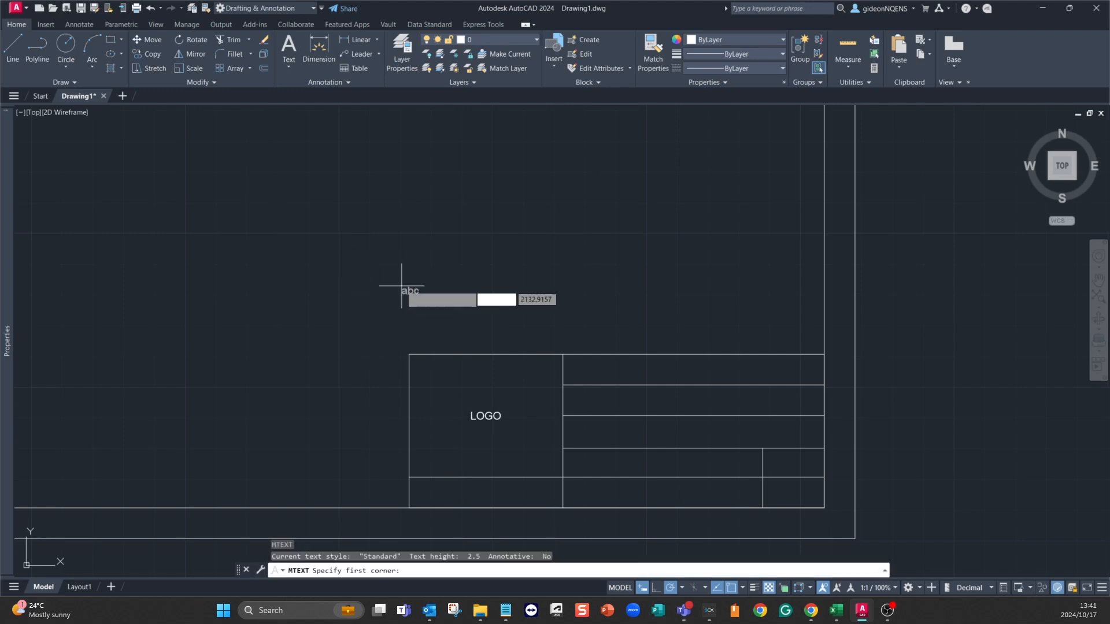
{"action": "left_click", "coordinate": [562, 353]}
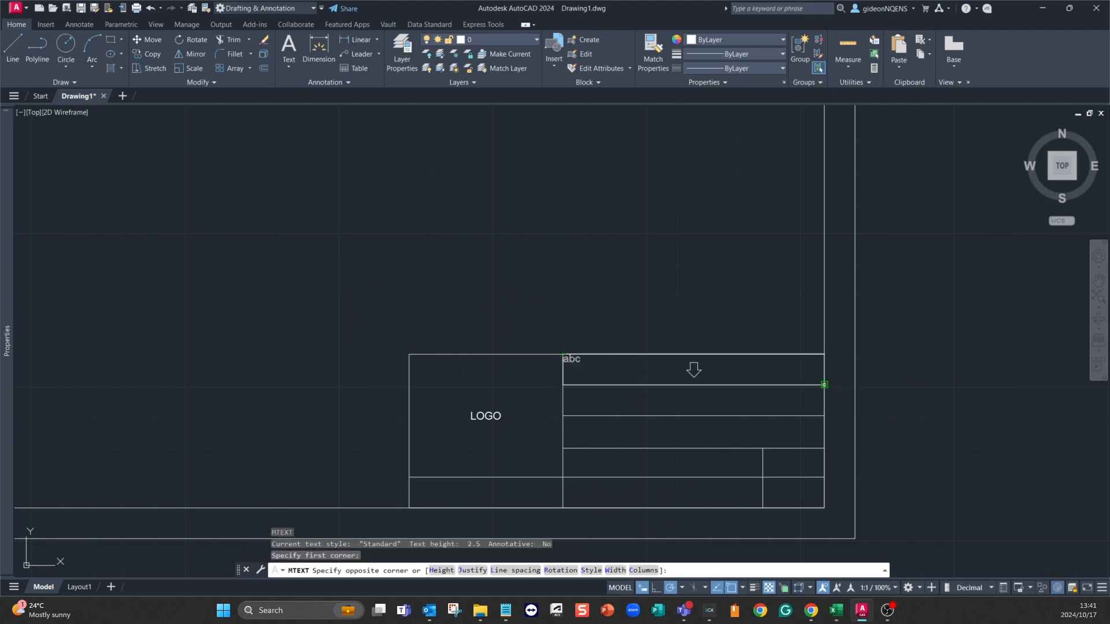
{"action": "left_click", "coordinate": [824, 384]}
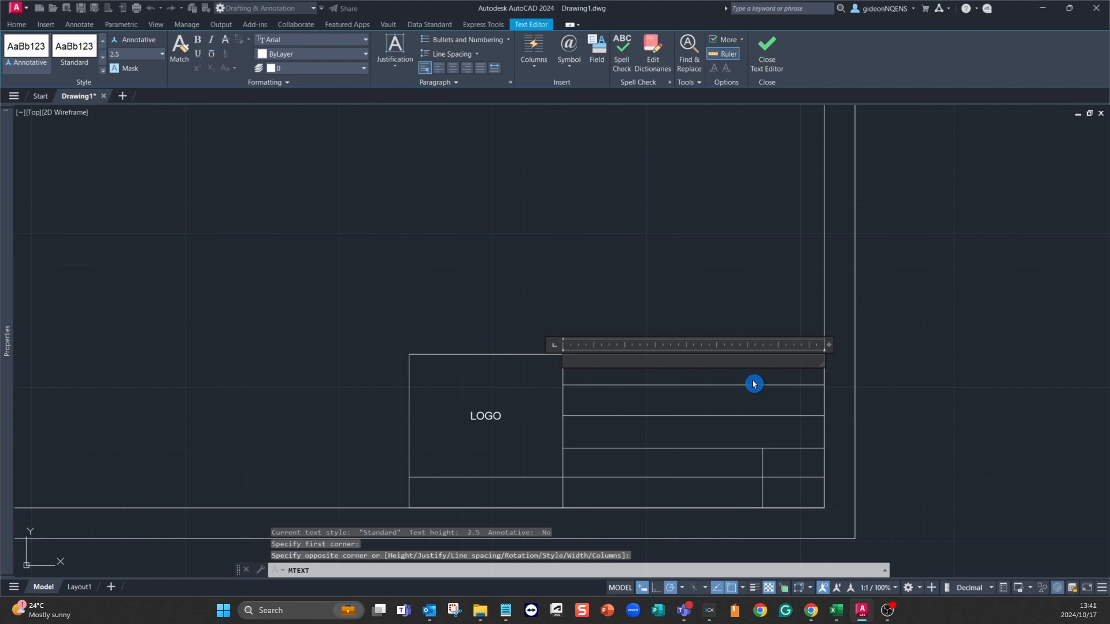
{"action": "type", "text": "PROJECT"}
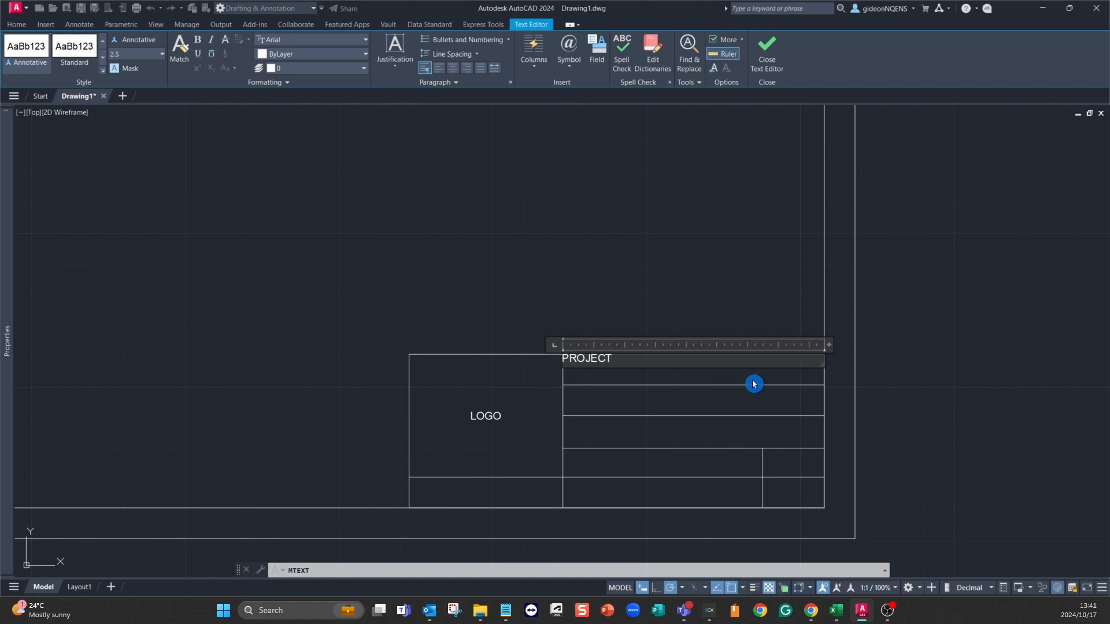
{"action": "left_click", "coordinate": [394, 72]}
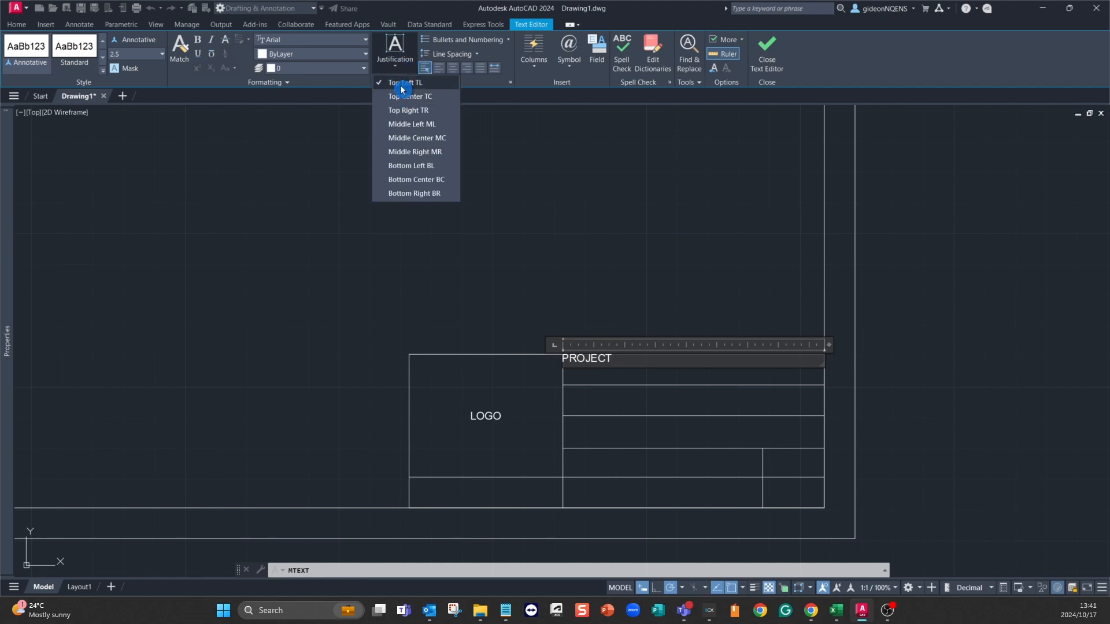
{"action": "left_click", "coordinate": [705, 263]}
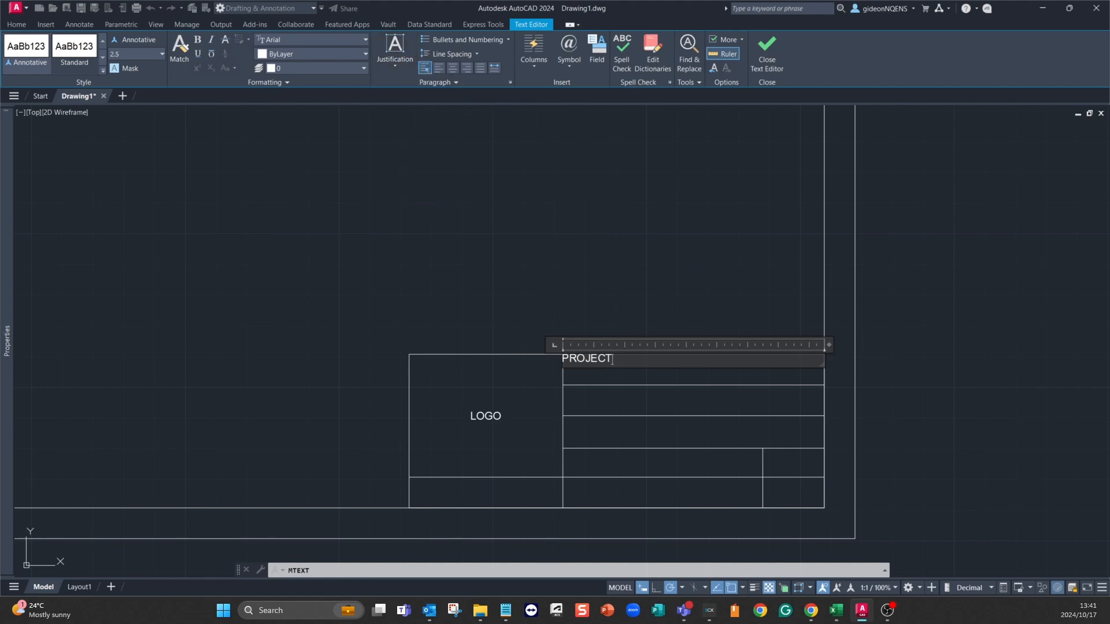
{"action": "left_click", "coordinate": [544, 278]}
Move the PROJECT text straight down by 2 inside the top cell using its location grip.
{"action": "left_click", "coordinate": [572, 357]}
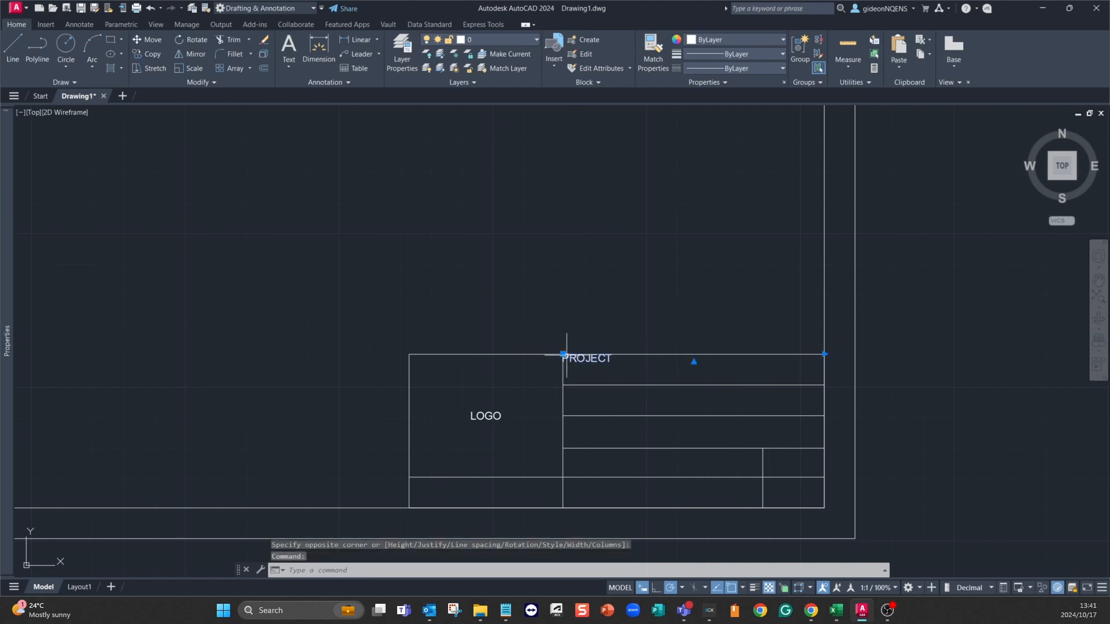
{"action": "left_click", "coordinate": [563, 354]}
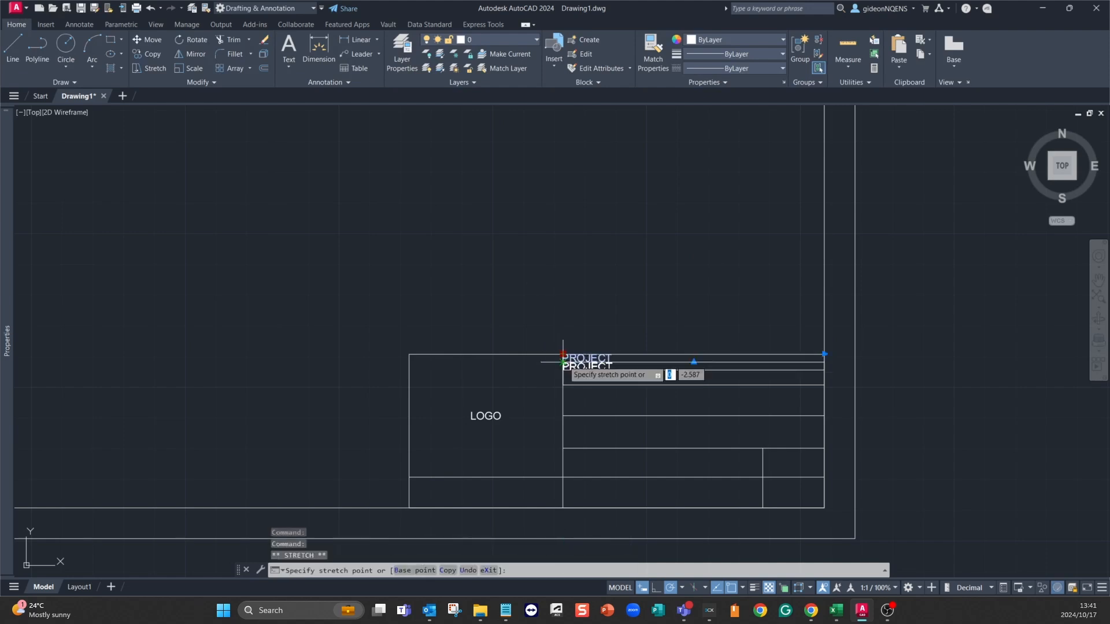
{"action": "type", "text": "2"}
{"action": "key", "text": "Return"}
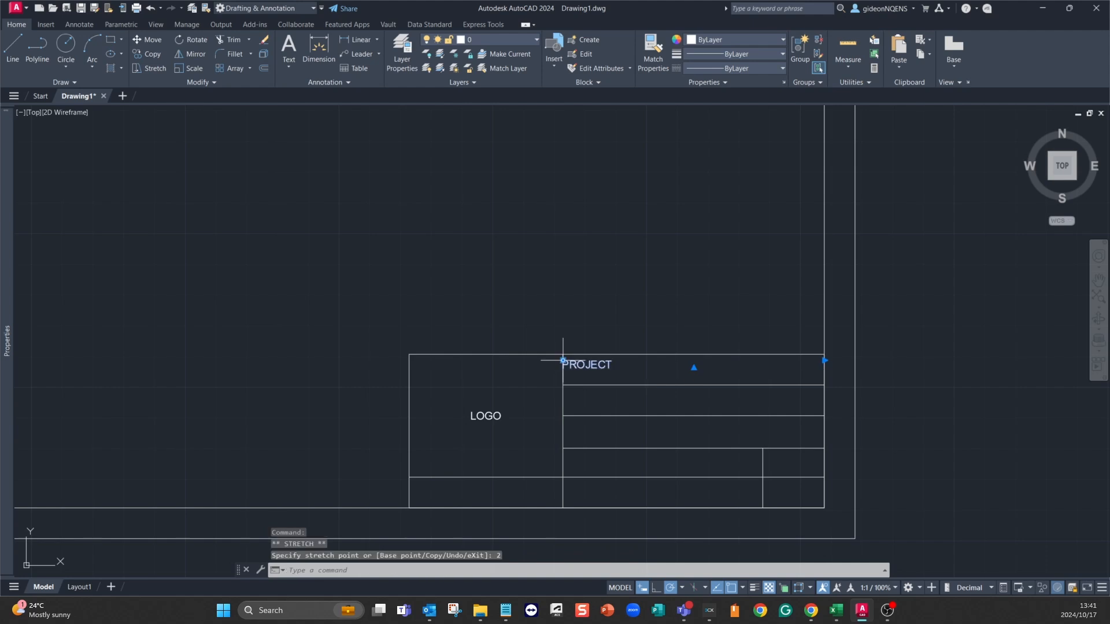
{"action": "key", "text": "Escape"}
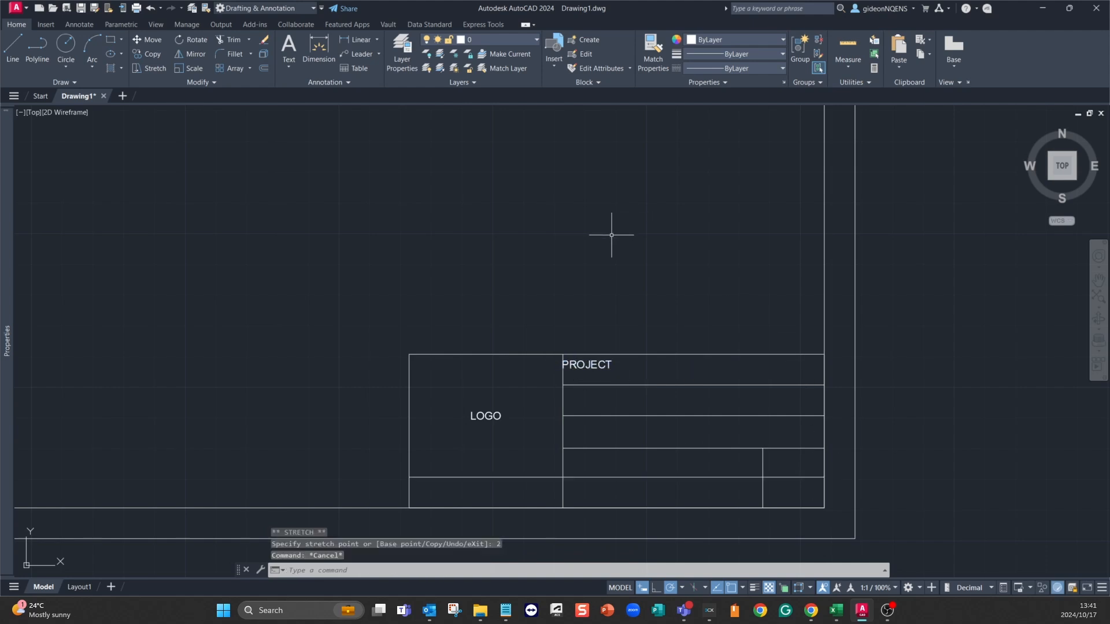
Move the PROJECT text horizontally by 2, away from the cell's left border, using its location grip.
{"action": "scroll", "coordinate": [564, 363], "scroll_direction": "up", "scroll_amount": 5}
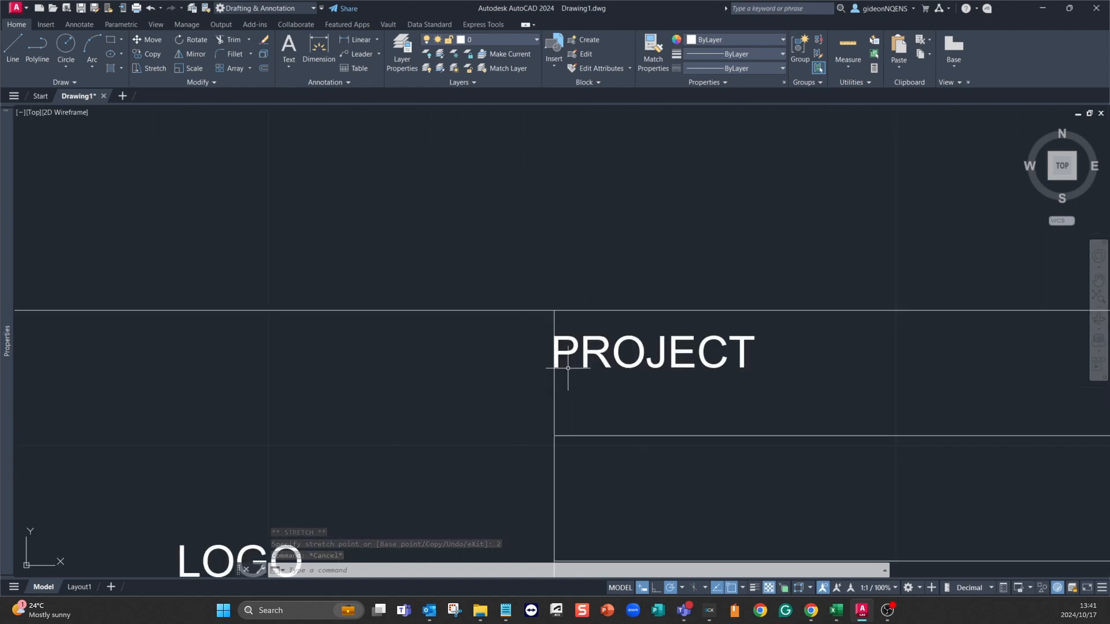
{"action": "left_click", "coordinate": [560, 336]}
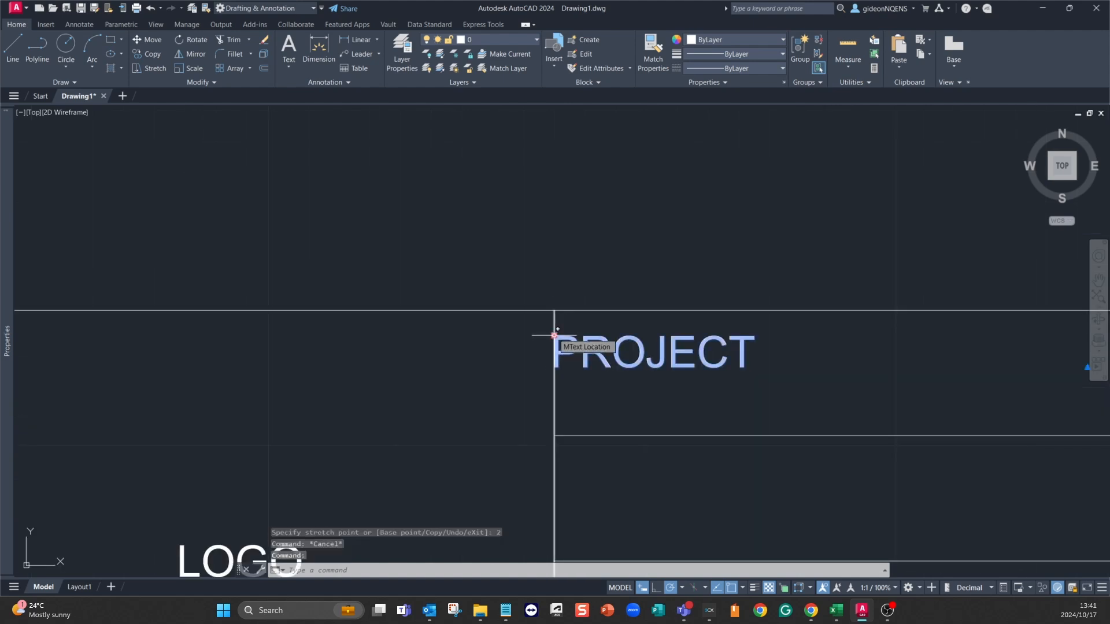
{"action": "left_click", "coordinate": [553, 335]}
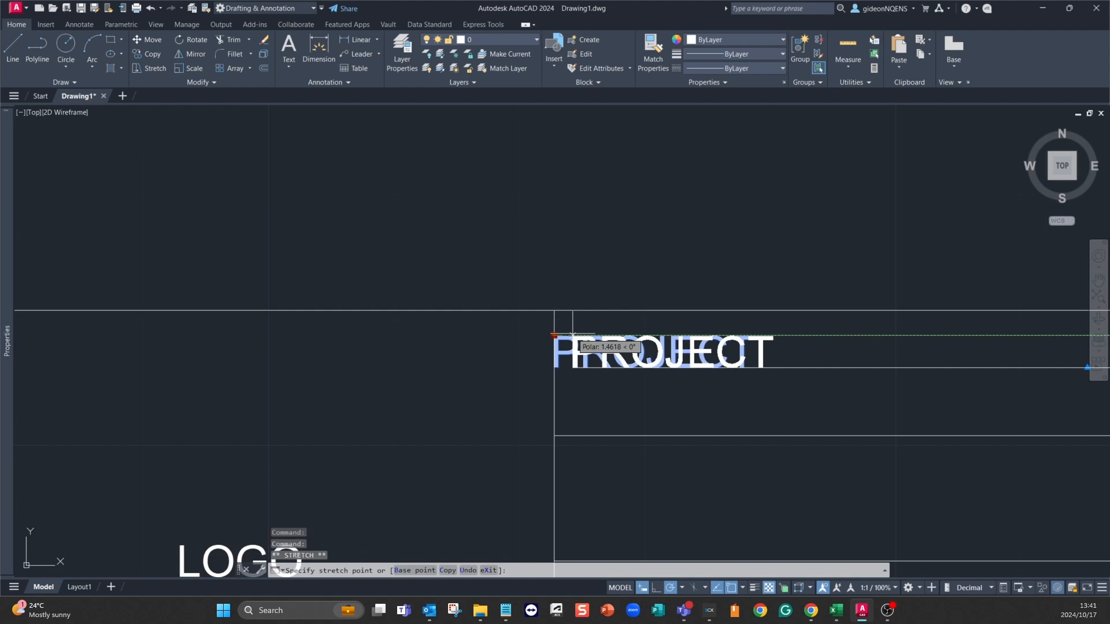
{"action": "type", "text": "2"}
{"action": "key", "text": "Return"}
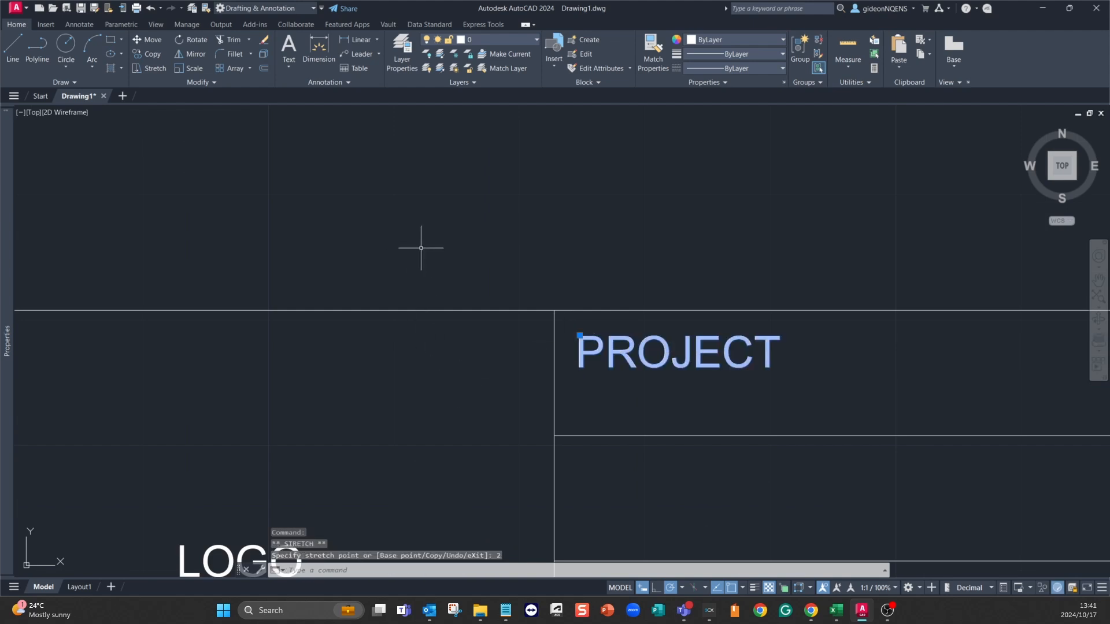
{"action": "key", "text": "Escape"}
Copy the PROJECT text from its cell's upper-left corner to the same corner of the four cells below and the cell under LOGO.
{"action": "scroll", "coordinate": [425, 246], "scroll_direction": "down", "scroll_amount": 6}
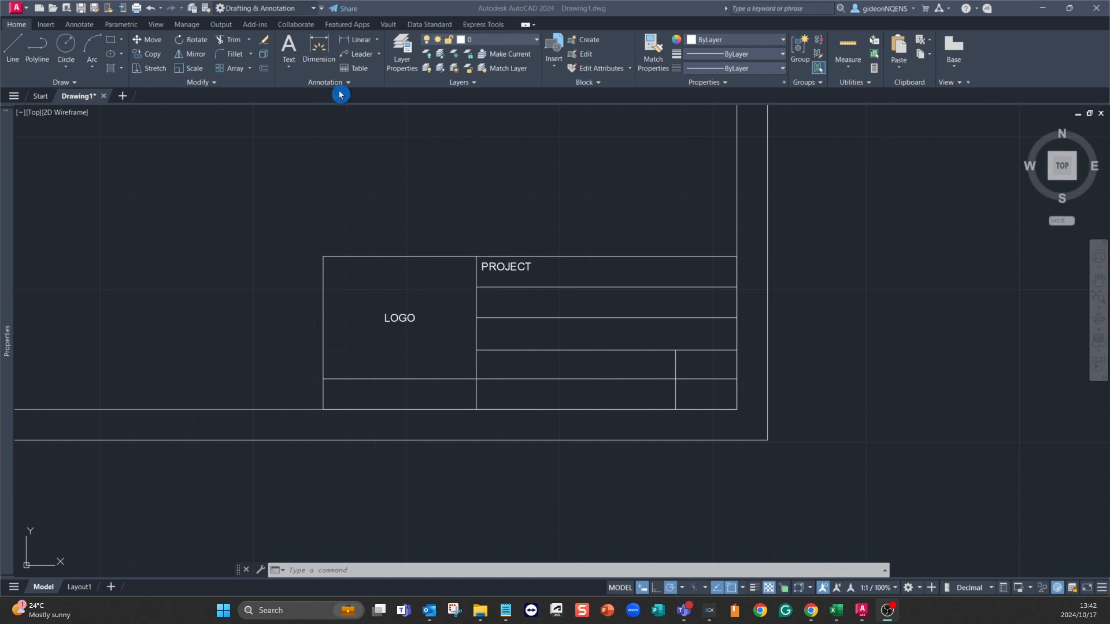
{"action": "left_click", "coordinate": [152, 55]}
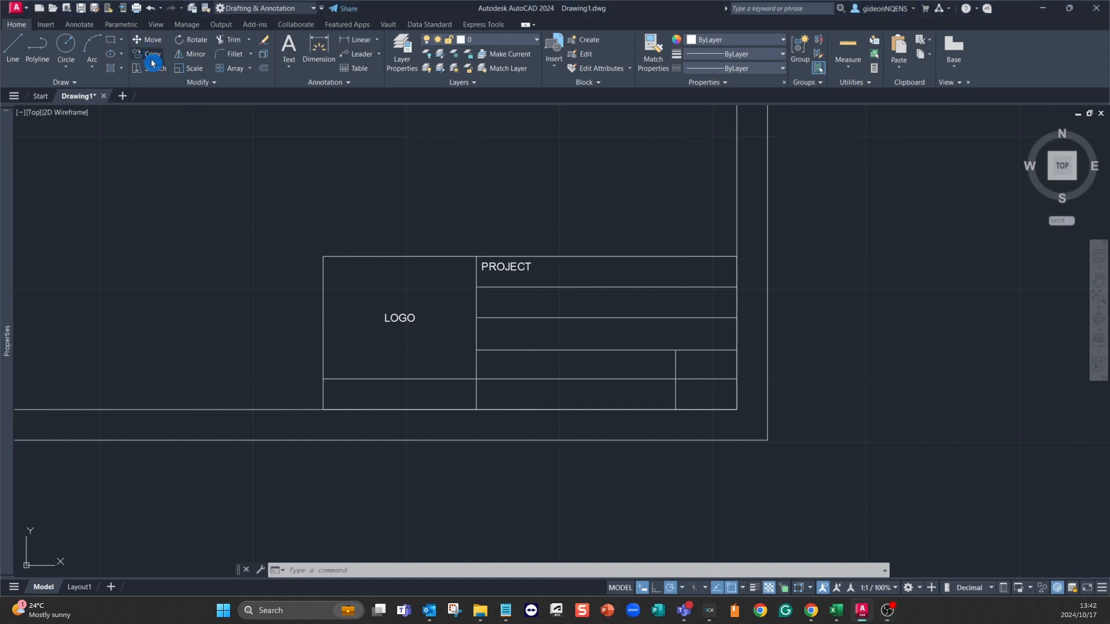
{"action": "left_click", "coordinate": [498, 266]}
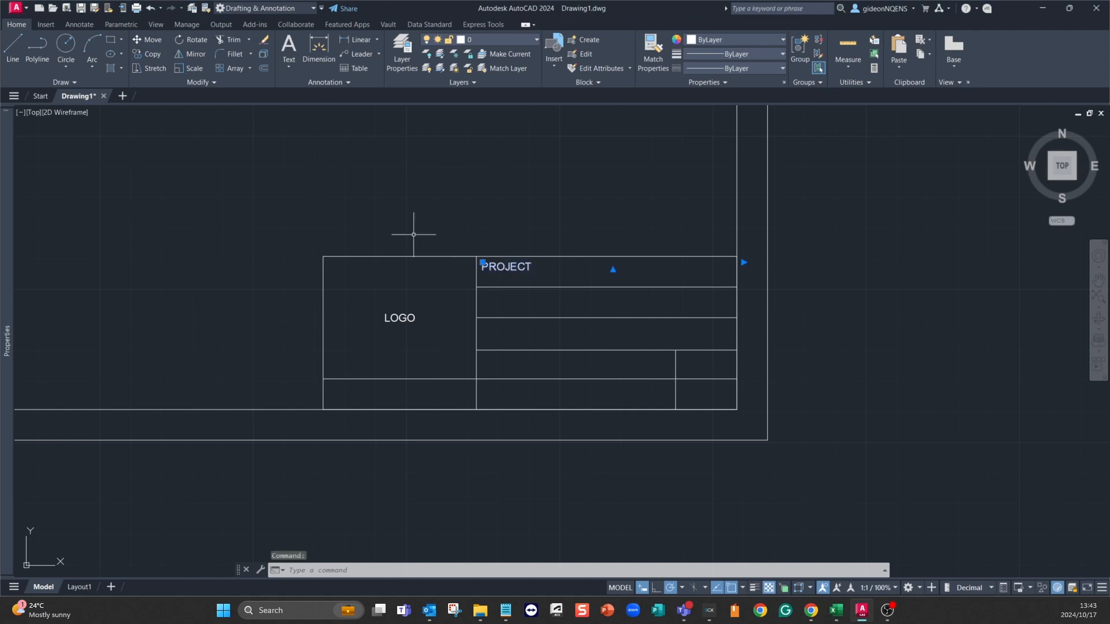
{"action": "left_click", "coordinate": [149, 54]}
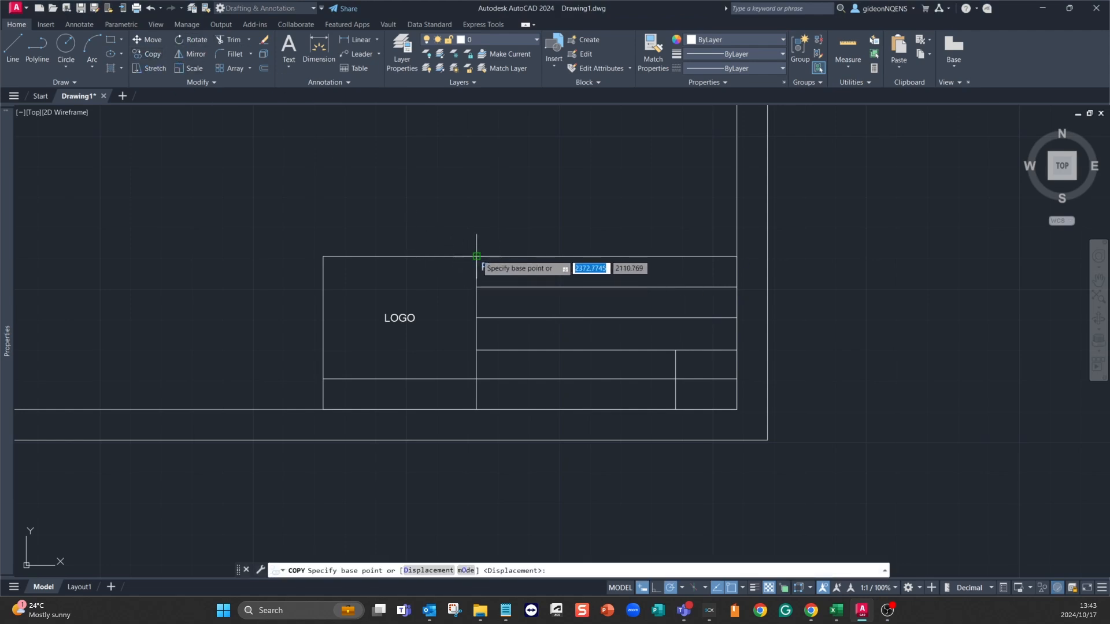
{"action": "left_click", "coordinate": [476, 256]}
{"action": "left_click", "coordinate": [476, 287]}
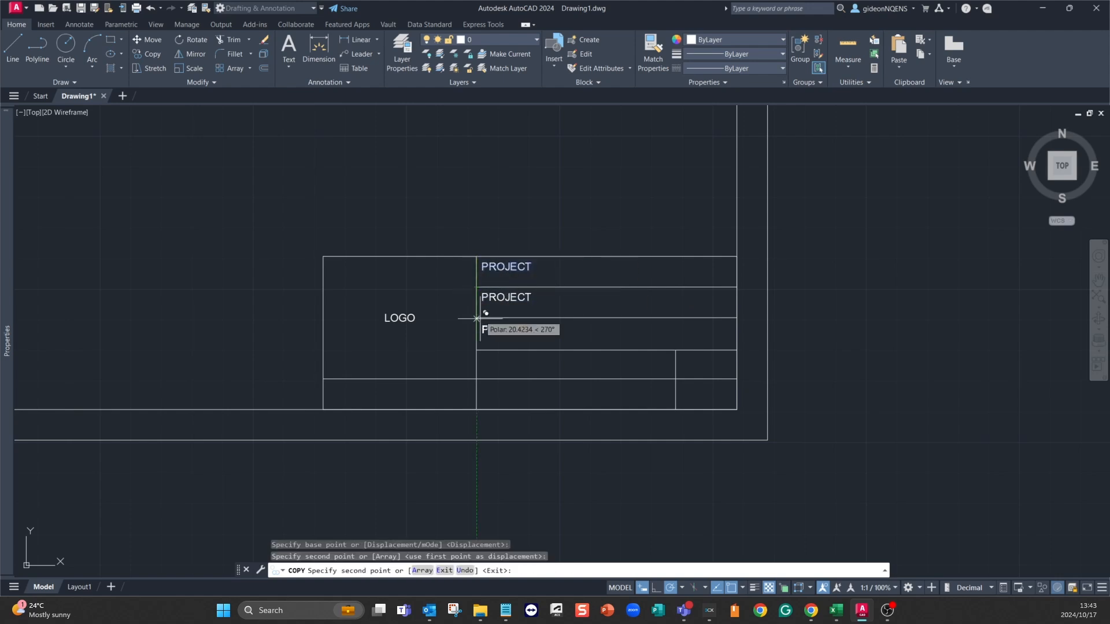
{"action": "left_click", "coordinate": [476, 317]}
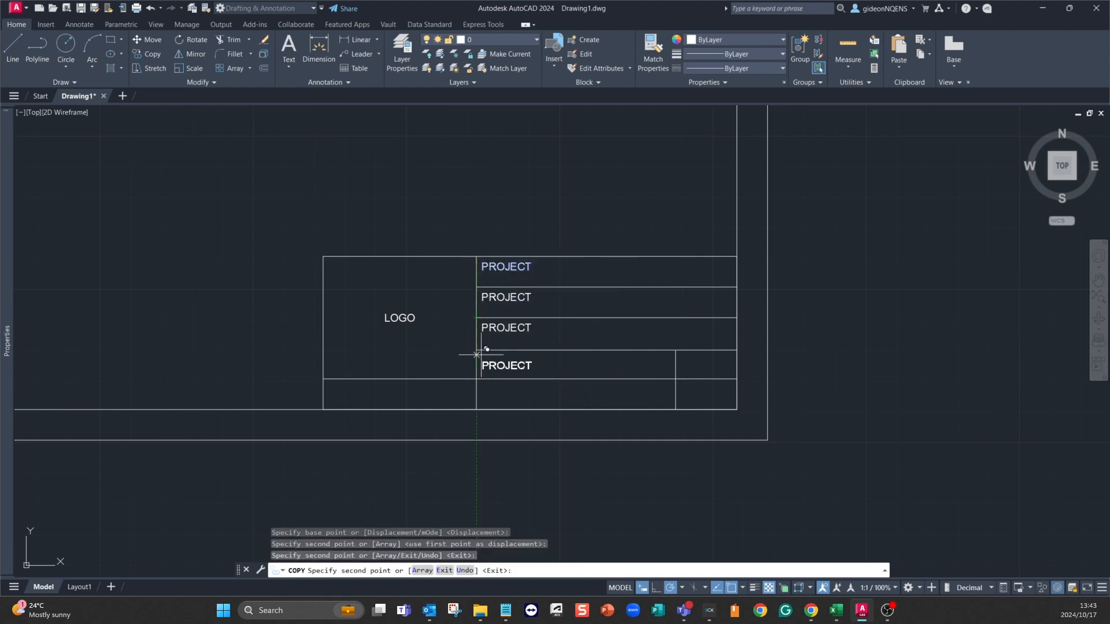
{"action": "left_click", "coordinate": [477, 350]}
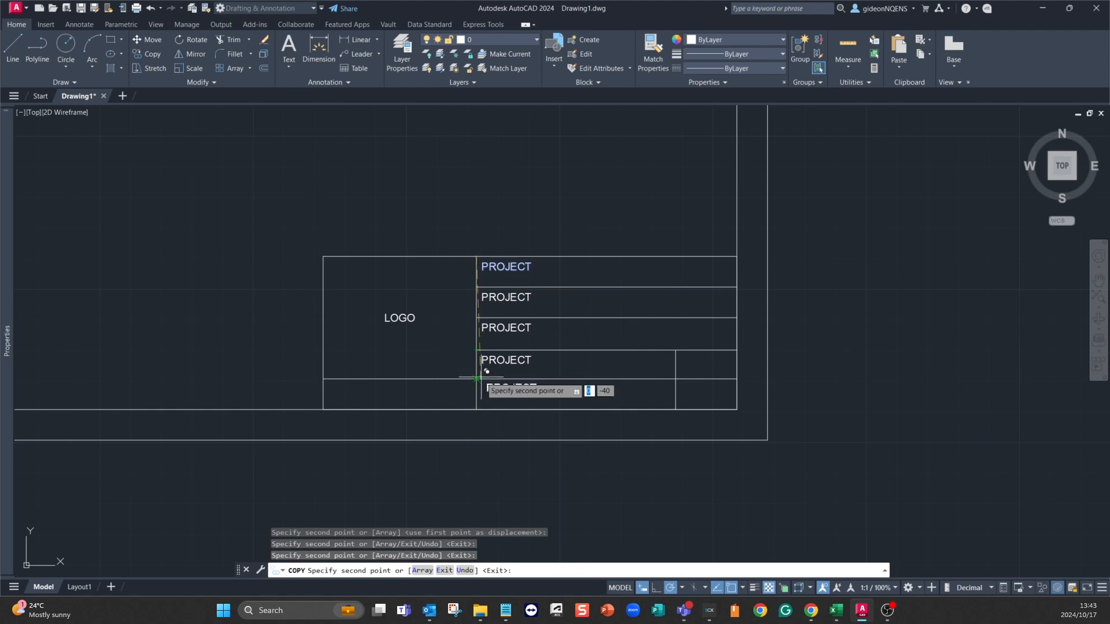
{"action": "left_click", "coordinate": [476, 379]}
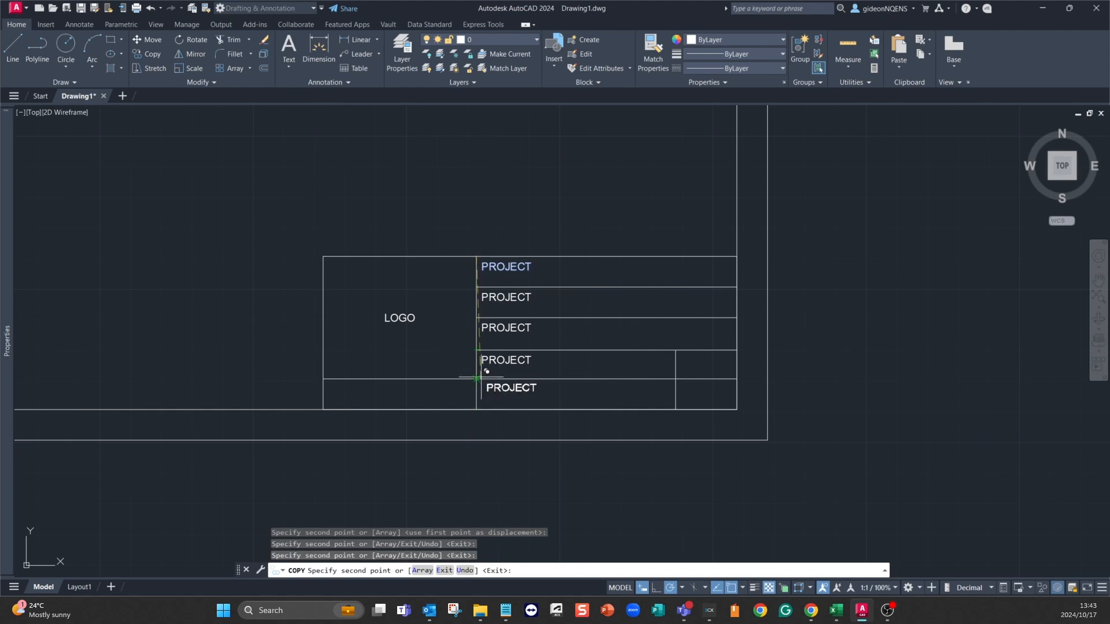
{"action": "left_click", "coordinate": [323, 379]}
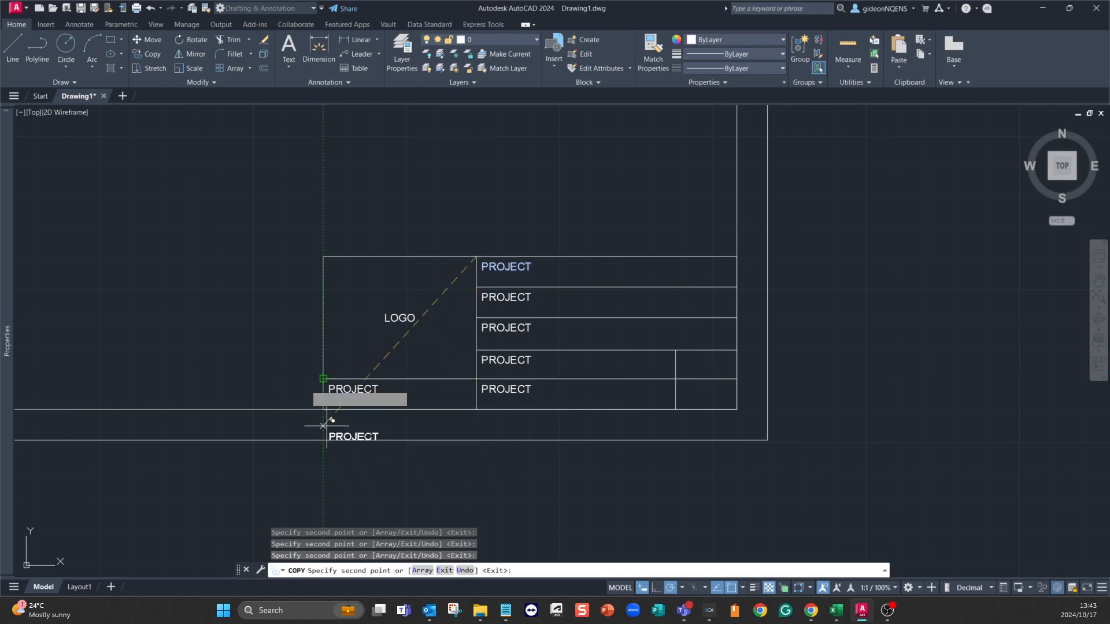
{"action": "key", "text": "Escape"}
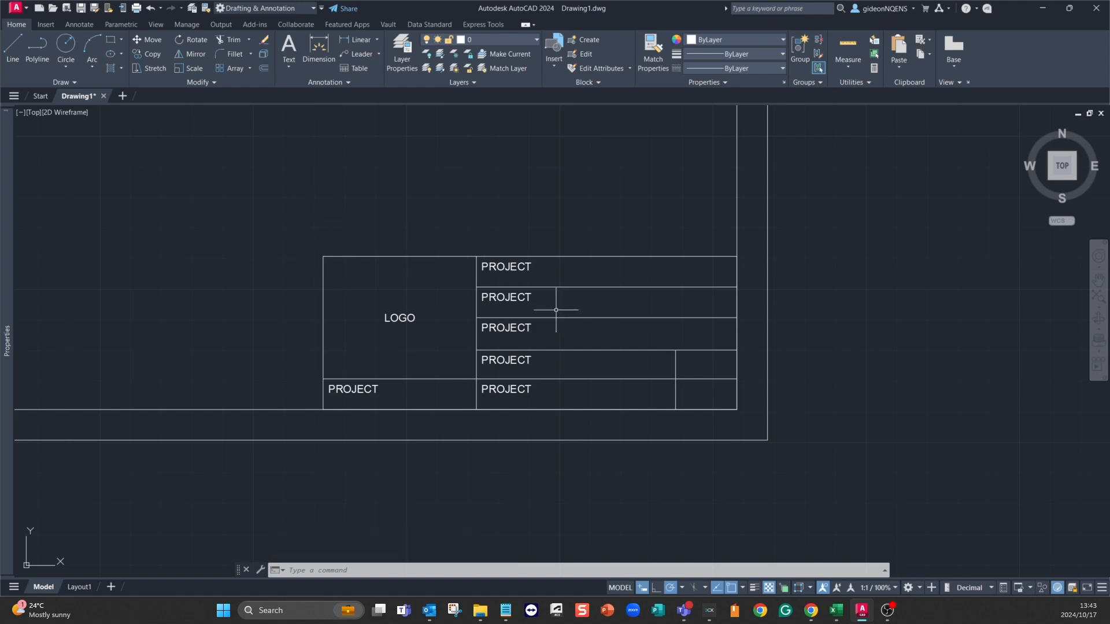
Change the copied text in the second row, directly below the original PROJECT label, to "DRAWING NO".
{"action": "left_click", "coordinate": [502, 294]}
{"action": "double_click", "coordinate": [501, 294]}
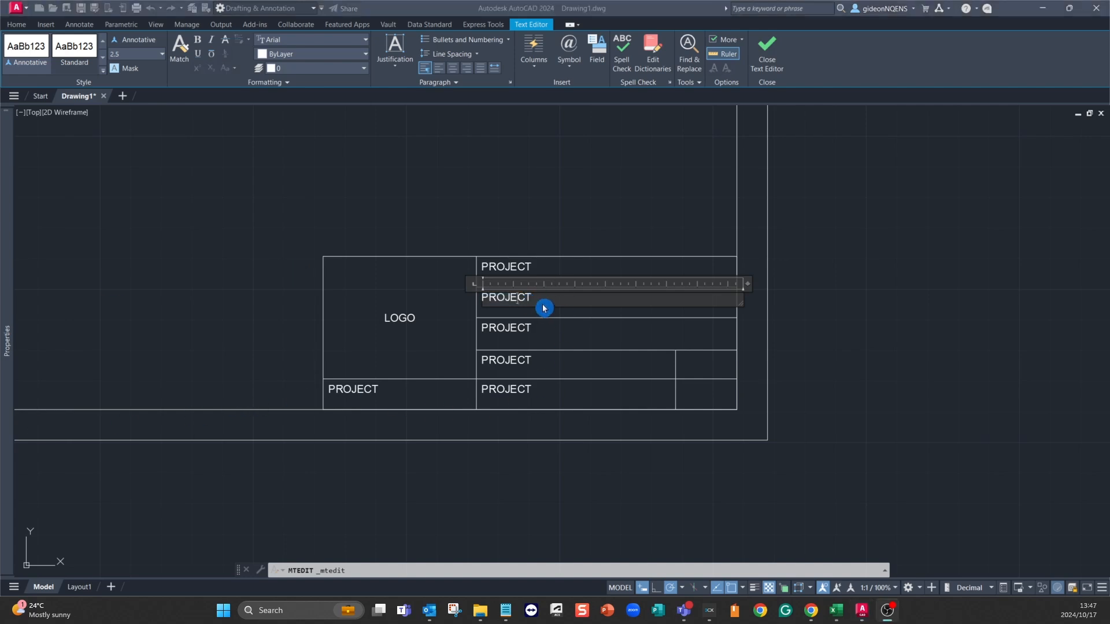
{"action": "left_click", "coordinate": [535, 299]}
{"action": "left_click_drag", "start_coordinate": [536, 300], "coordinate": [466, 305]}
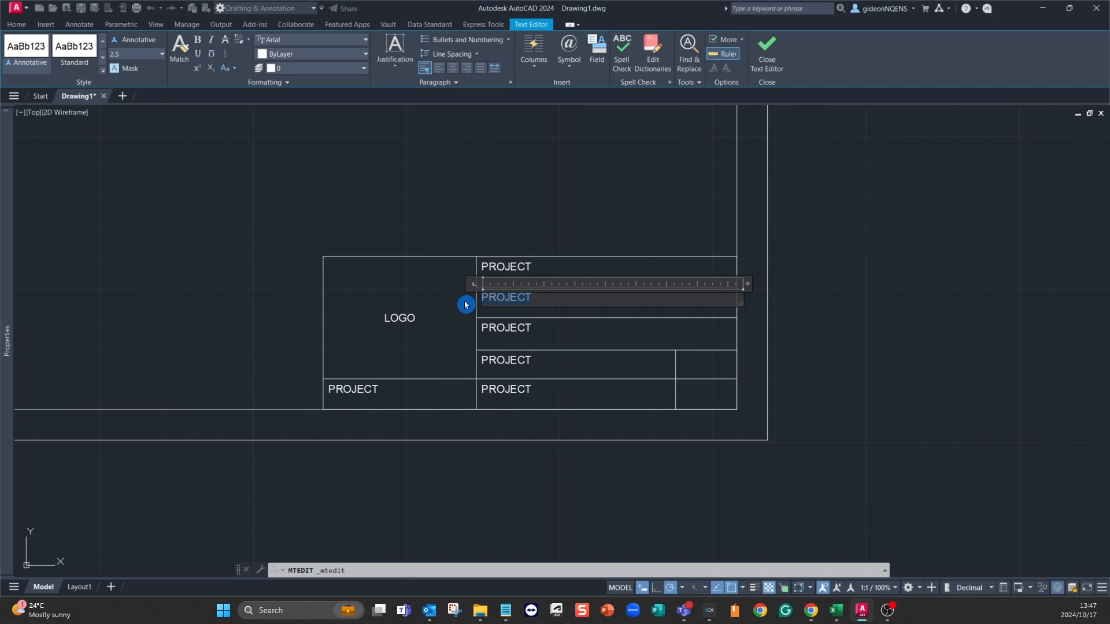
{"action": "type", "text": "dRAWING"}
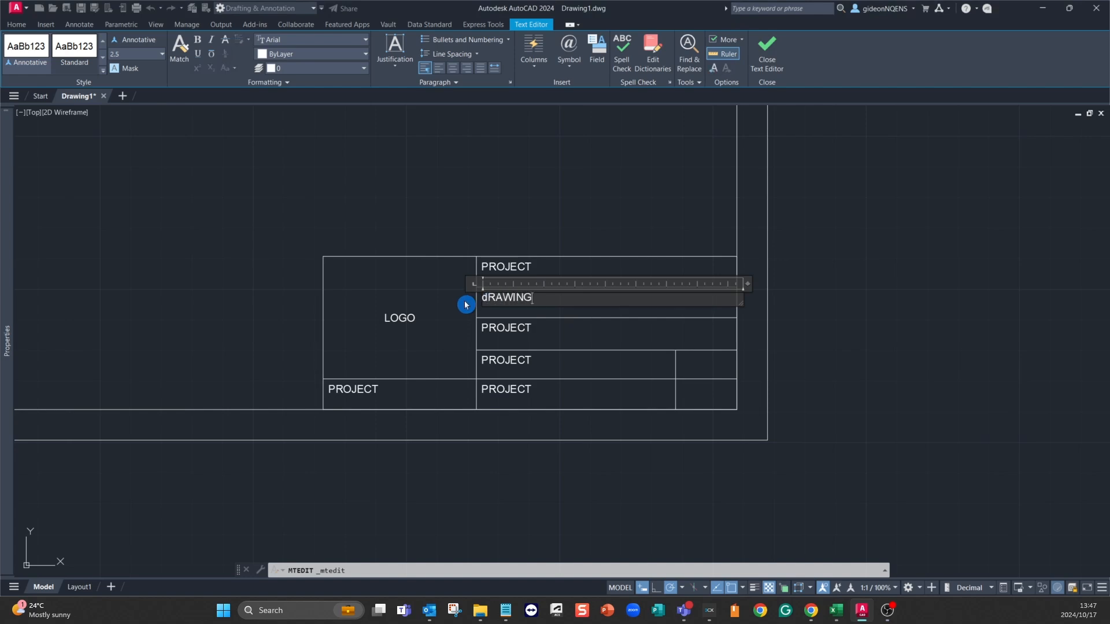
{"action": "key", "text": "BackSpace"}
{"action": "key", "text": "BackSpace"}
{"action": "key", "text": "BackSpace"}
{"action": "key", "text": "BackSpace"}
{"action": "key", "text": "BackSpace"}
{"action": "key", "text": "BackSpace"}
{"action": "key", "text": "BackSpace"}
{"action": "type", "text": "DRWA"}
{"action": "key", "text": "BackSpace"}
{"action": "key", "text": "BackSpace"}
{"action": "type", "text": "A"}
{"action": "type", "text": "O"}
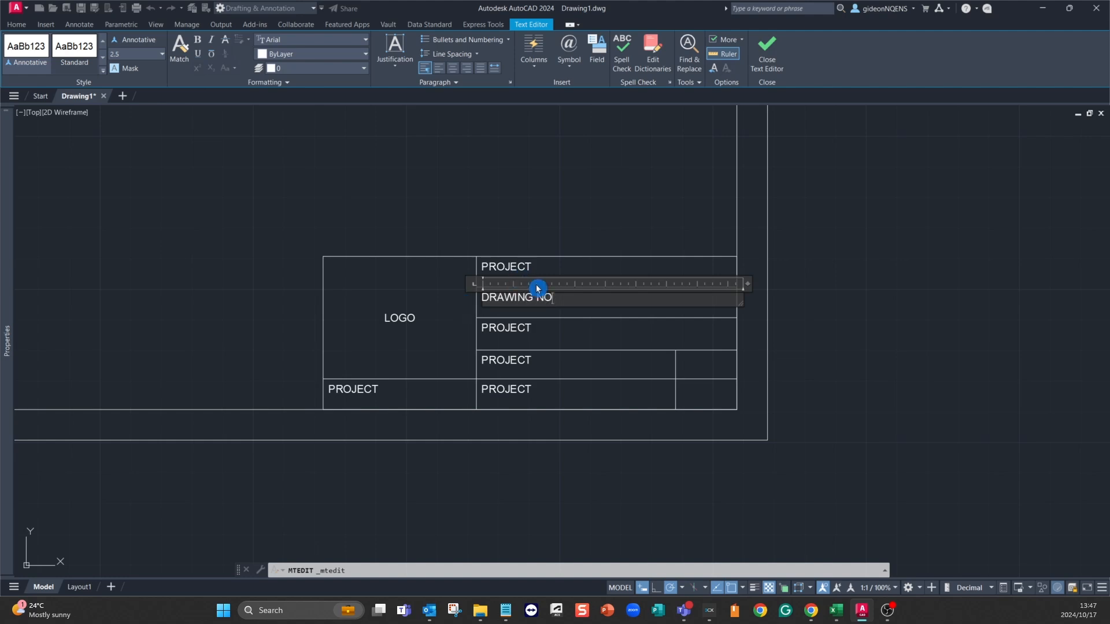
{"action": "left_click", "coordinate": [513, 340]}
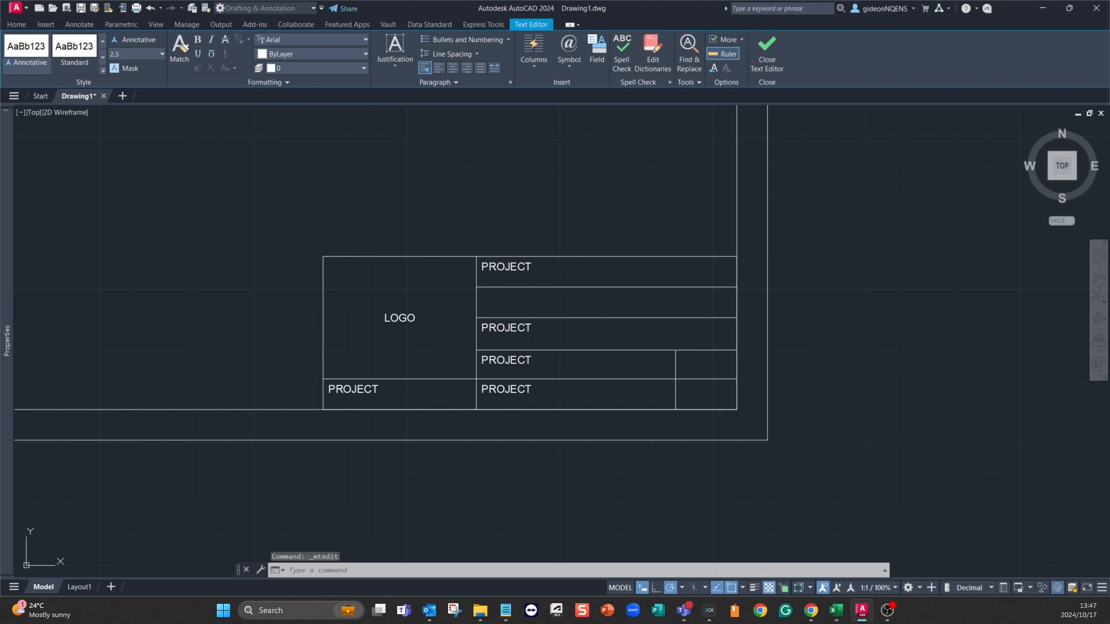
Replace the copied text in the third row, below DRAWING NO, with "SITE".
{"action": "left_click", "coordinate": [508, 328]}
{"action": "double_click", "coordinate": [509, 327]}
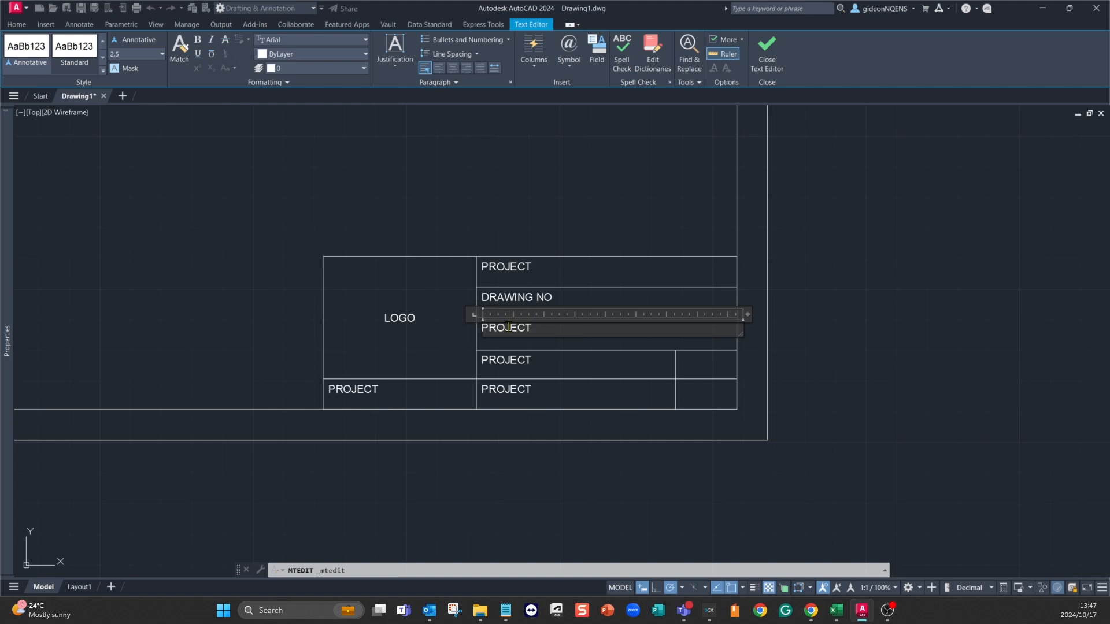
{"action": "left_click_drag", "start_coordinate": [556, 328], "coordinate": [425, 331]}
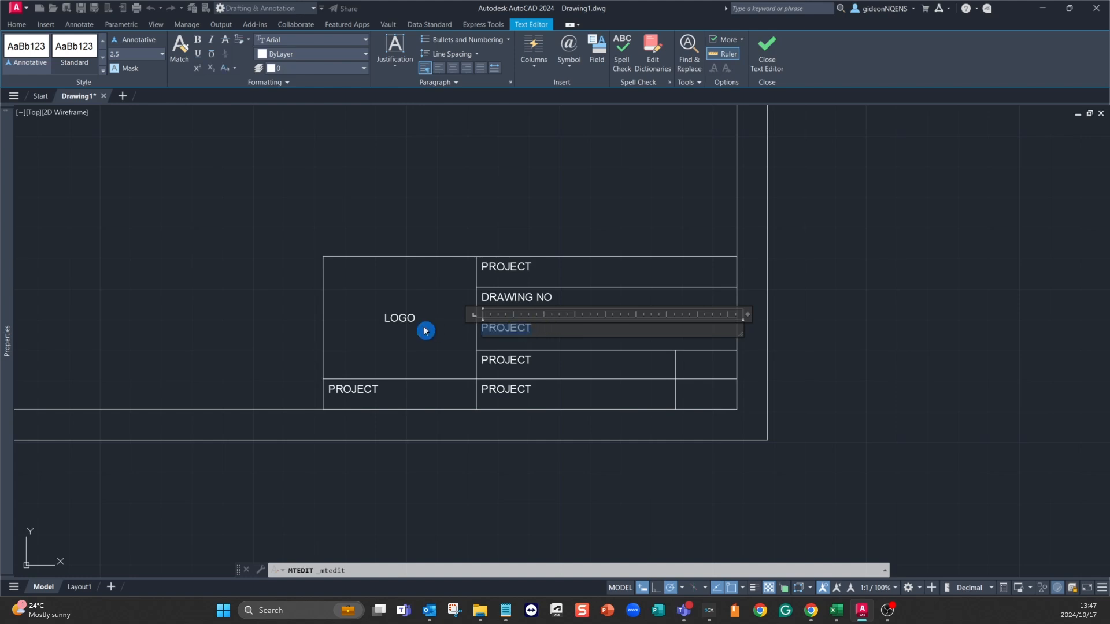
{"action": "type", "text": "SITE"}
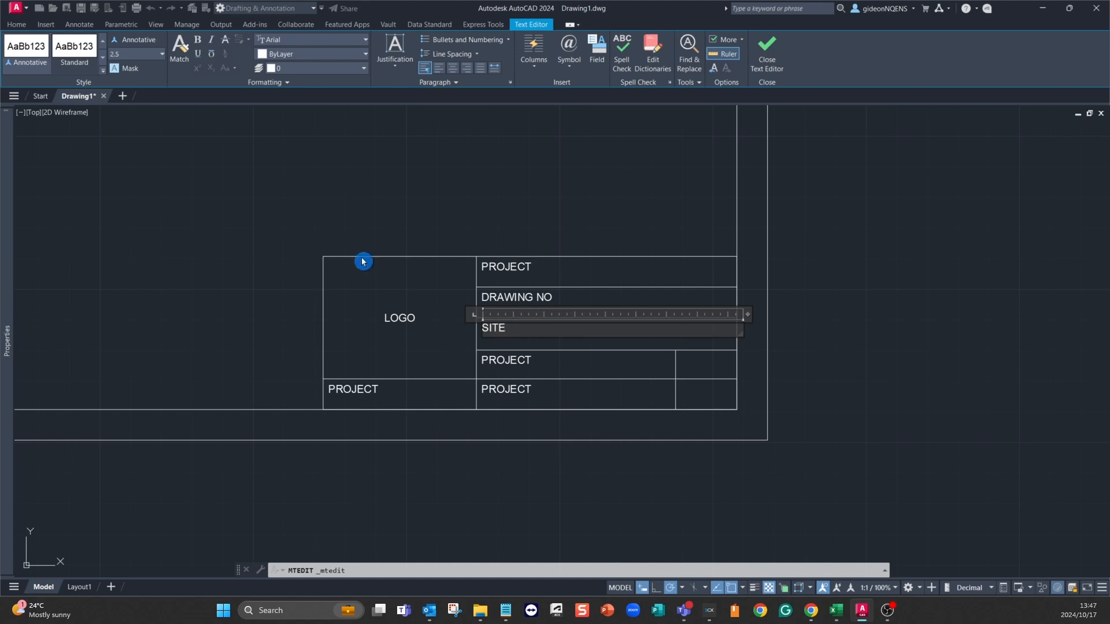
{"action": "left_click", "coordinate": [524, 365]}
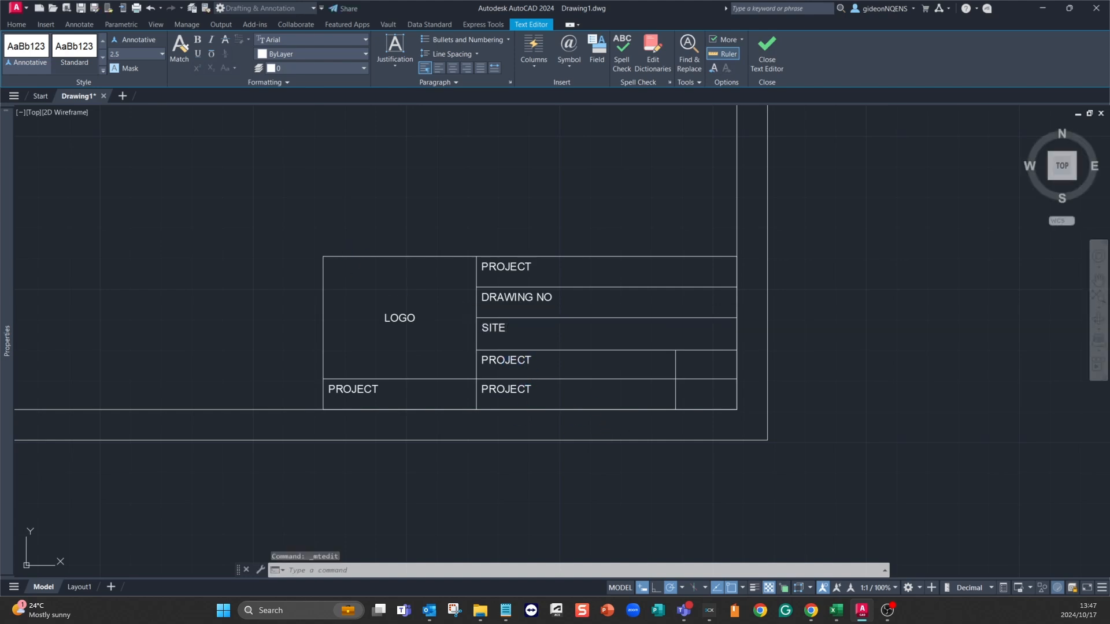
Replace the copied text in the fourth row, below SITE, with "DRAWN BY".
{"action": "left_click", "coordinate": [520, 361]}
{"action": "double_click", "coordinate": [555, 373]}
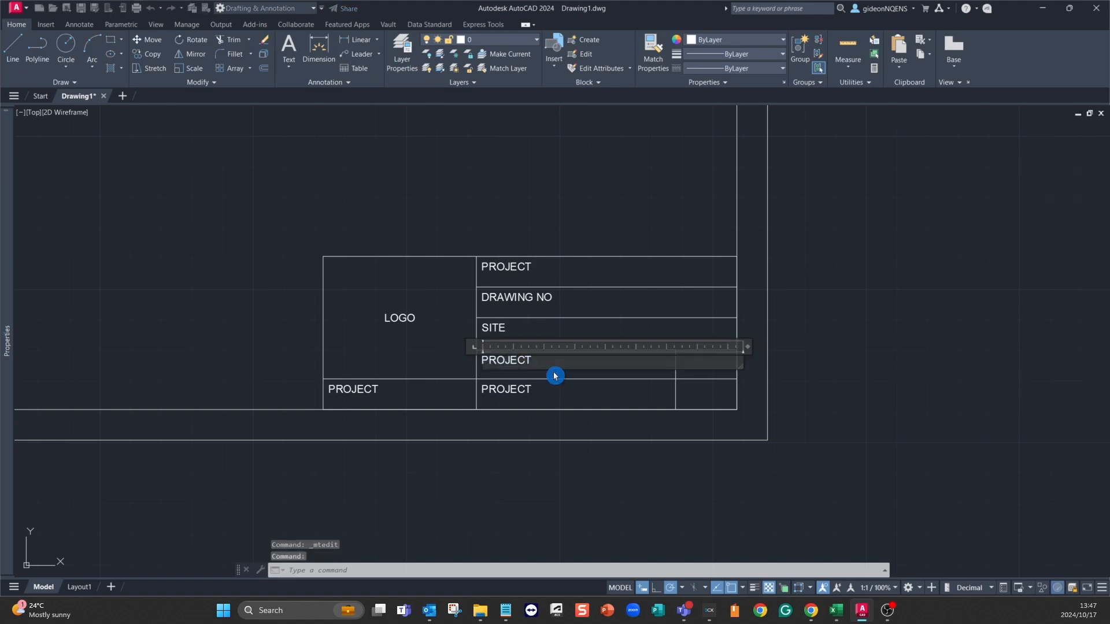
{"action": "type", "text": "DRAWN BY"}
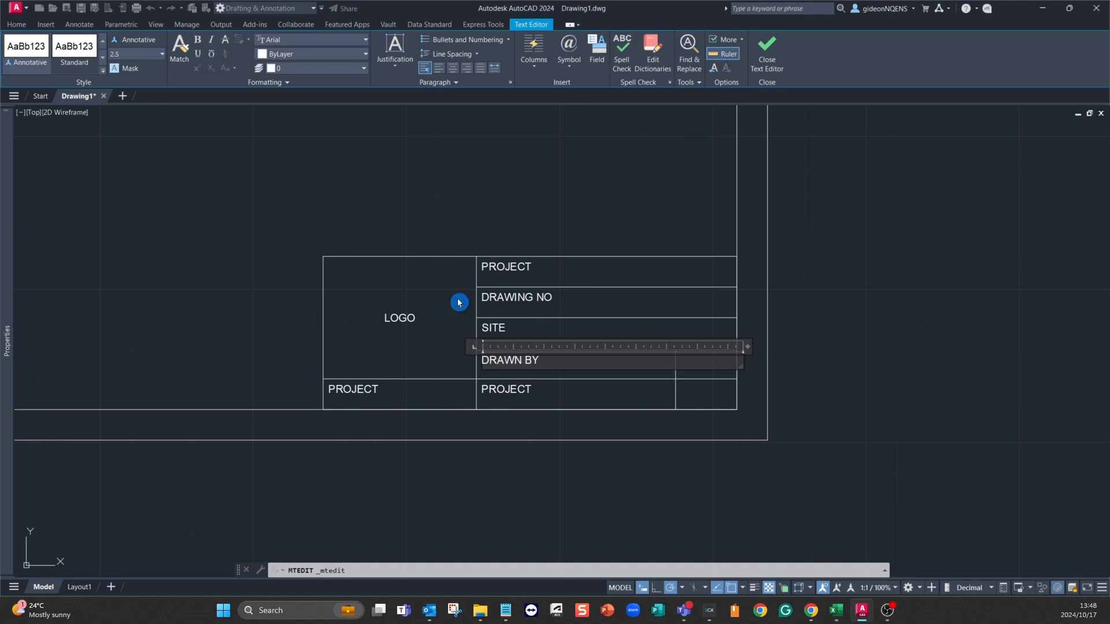
{"action": "left_click", "coordinate": [512, 393]}
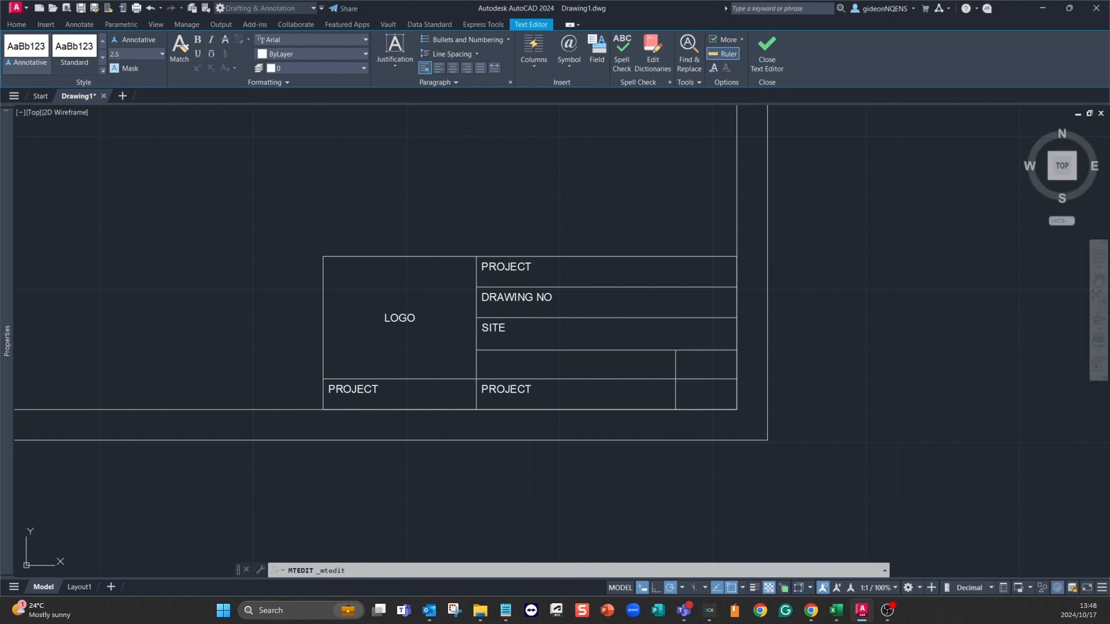
Replace the copied text in the bottom row, below DRAWN BY, with "DATE DRAWN".
{"action": "double_click", "coordinate": [504, 392]}
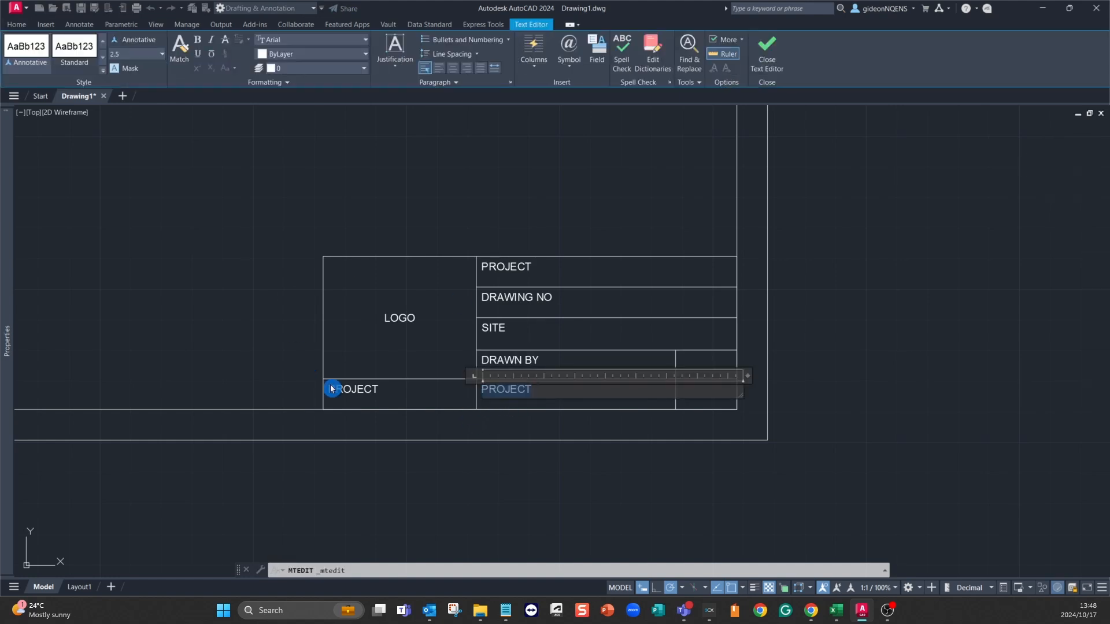
{"action": "type", "text": "DATE DRAWN"}
{"action": "left_click", "coordinate": [348, 387]}
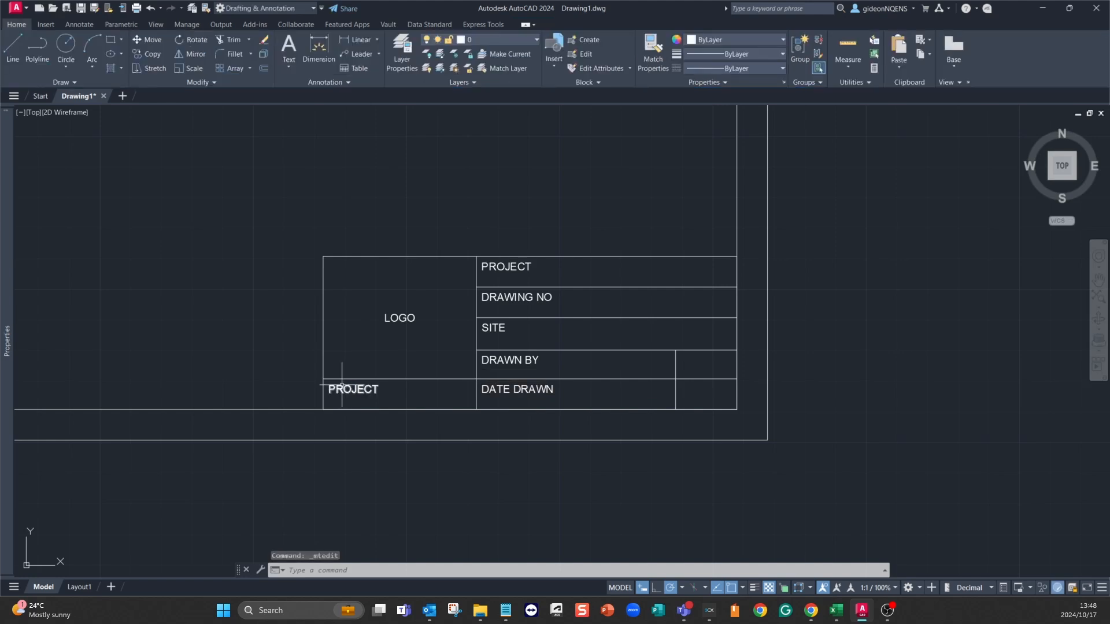
Replace the copied text in the cell below LOGO with "CUSTOMER" and finish the text.
{"action": "left_click", "coordinate": [347, 387]}
{"action": "double_click", "coordinate": [347, 387]}
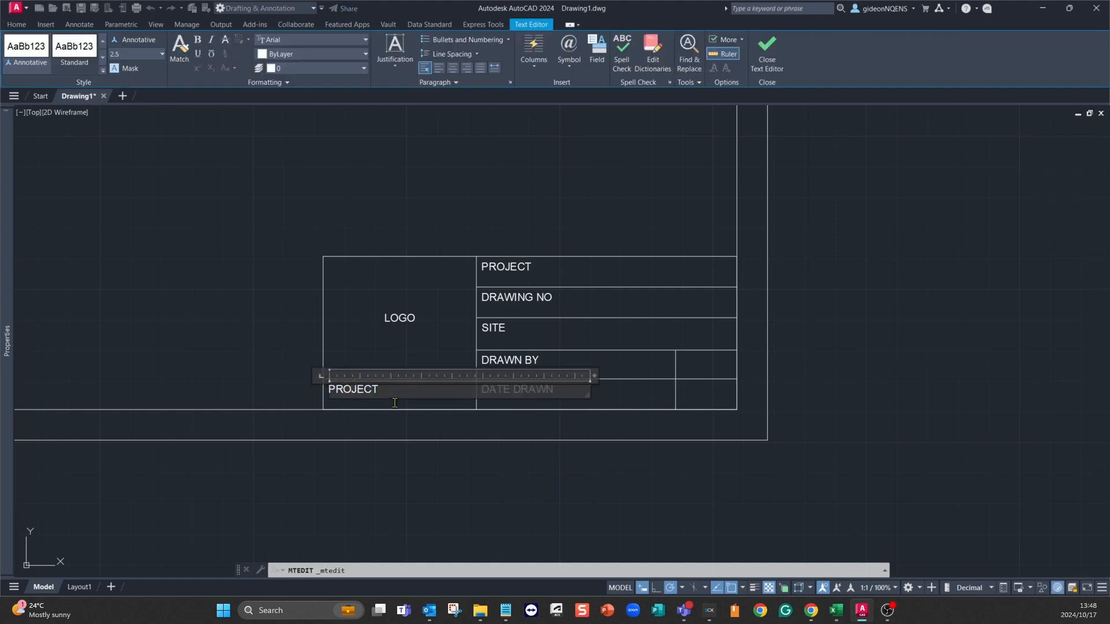
{"action": "type", "text": "CUSTOMER"}
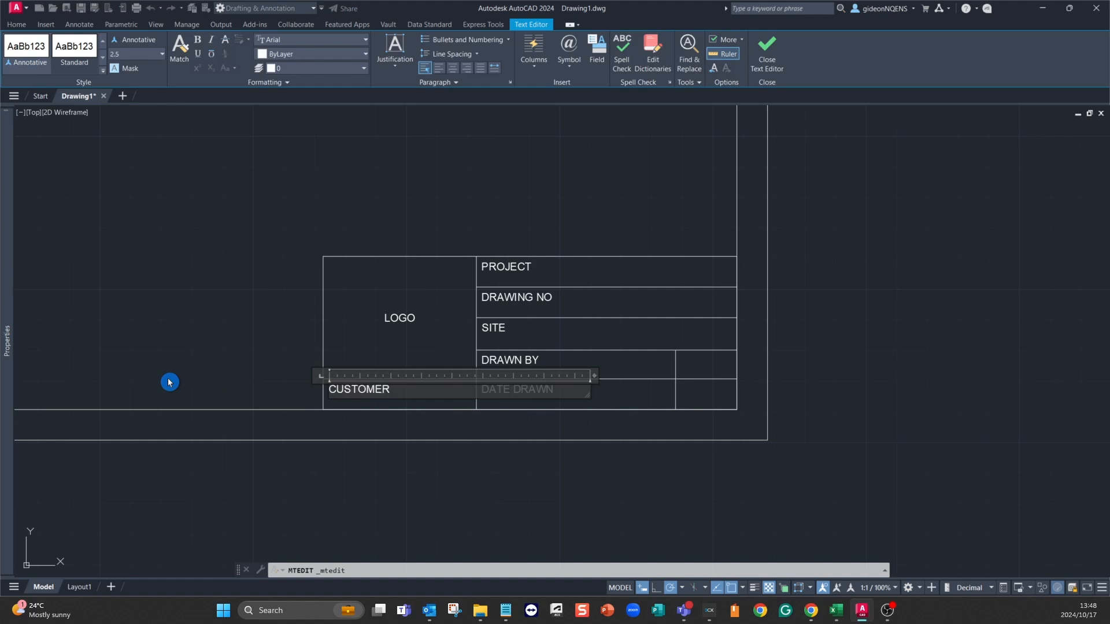
{"action": "left_click", "coordinate": [923, 301]}
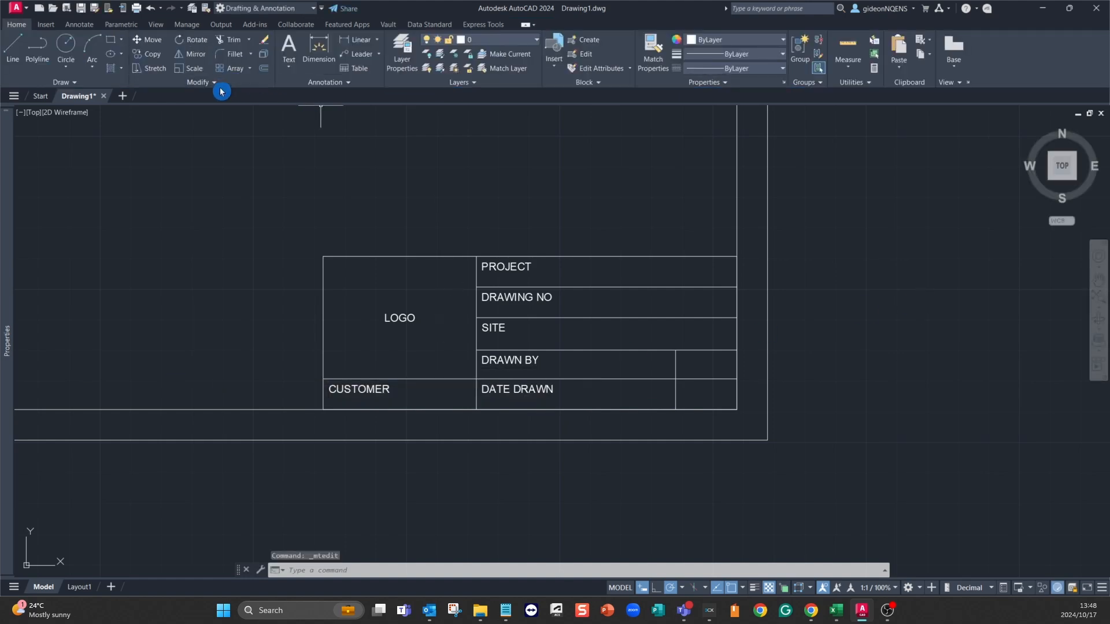
Copy the SITE text into the two small cells beside DRAWN BY and DATE DRAWN, using the cell corners as reference points.
{"action": "left_click", "coordinate": [499, 319]}
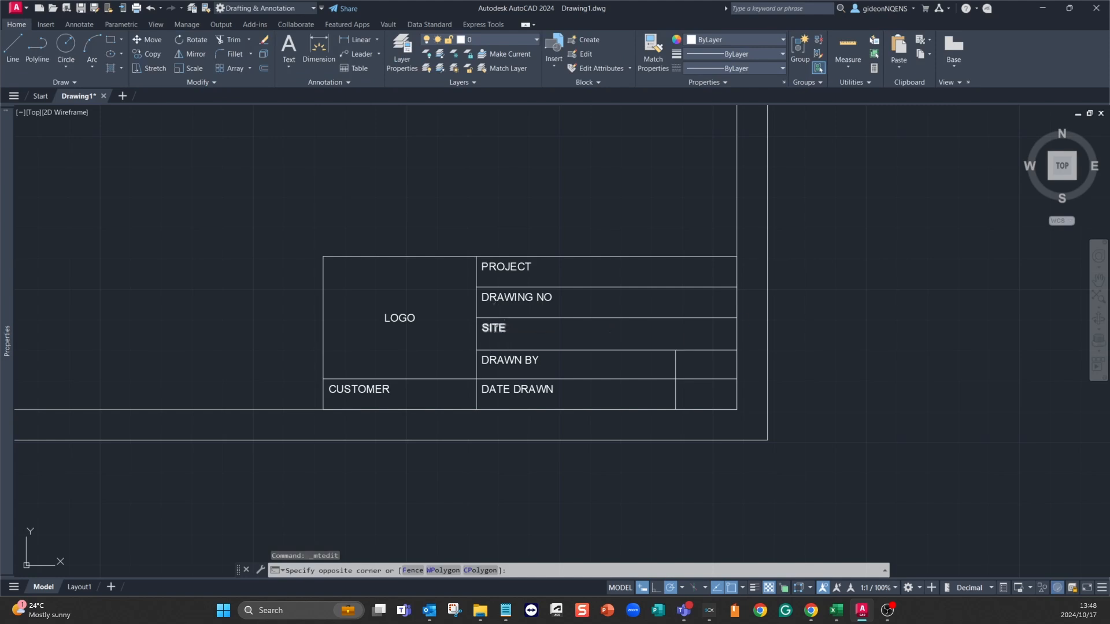
{"action": "left_click", "coordinate": [508, 334]}
{"action": "left_click", "coordinate": [151, 54]}
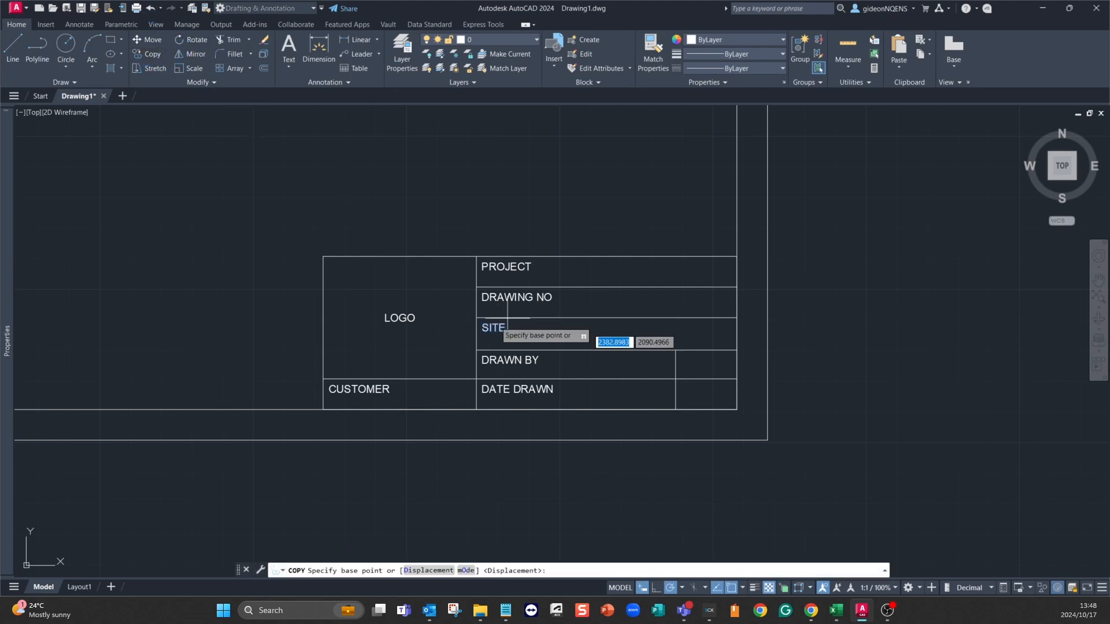
{"action": "left_click", "coordinate": [478, 317]}
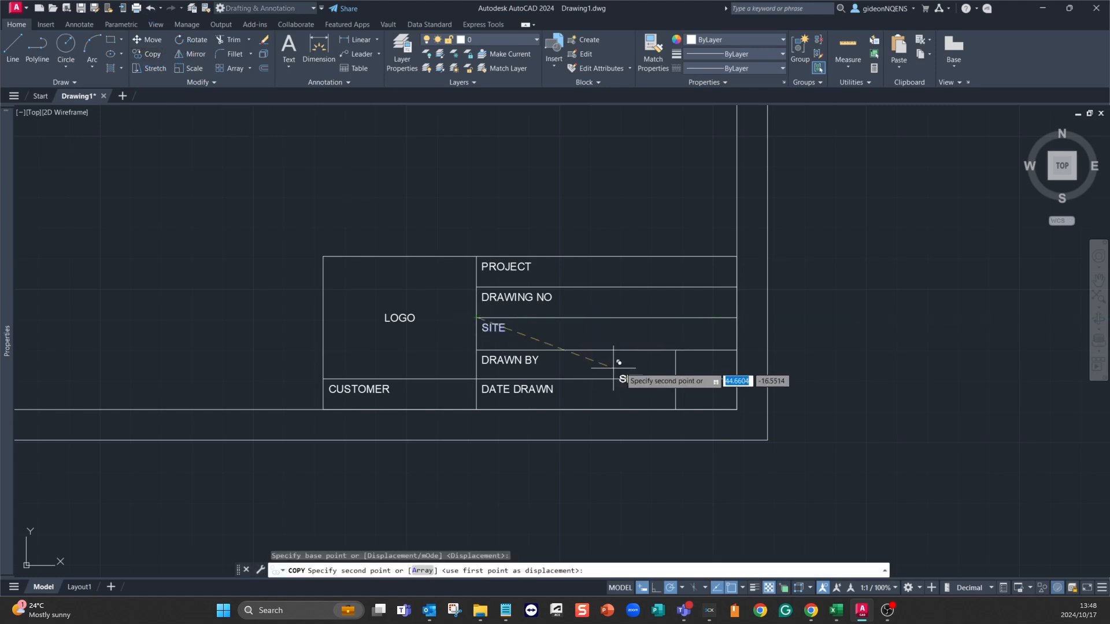
{"action": "left_click", "coordinate": [675, 350]}
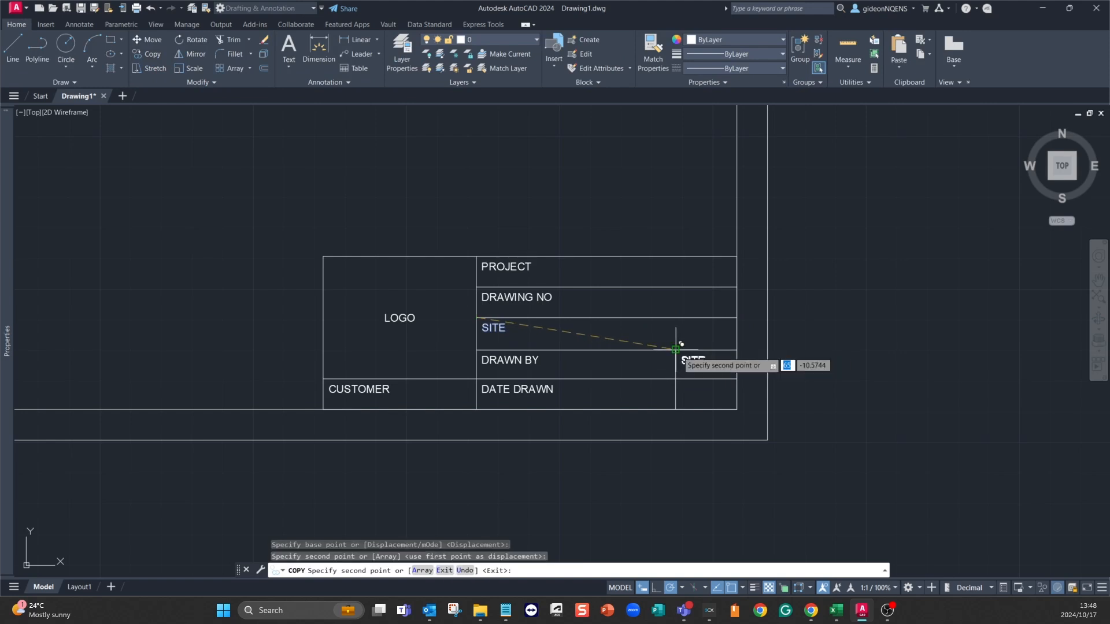
{"action": "left_click", "coordinate": [676, 379]}
{"action": "key", "text": "Escape"}
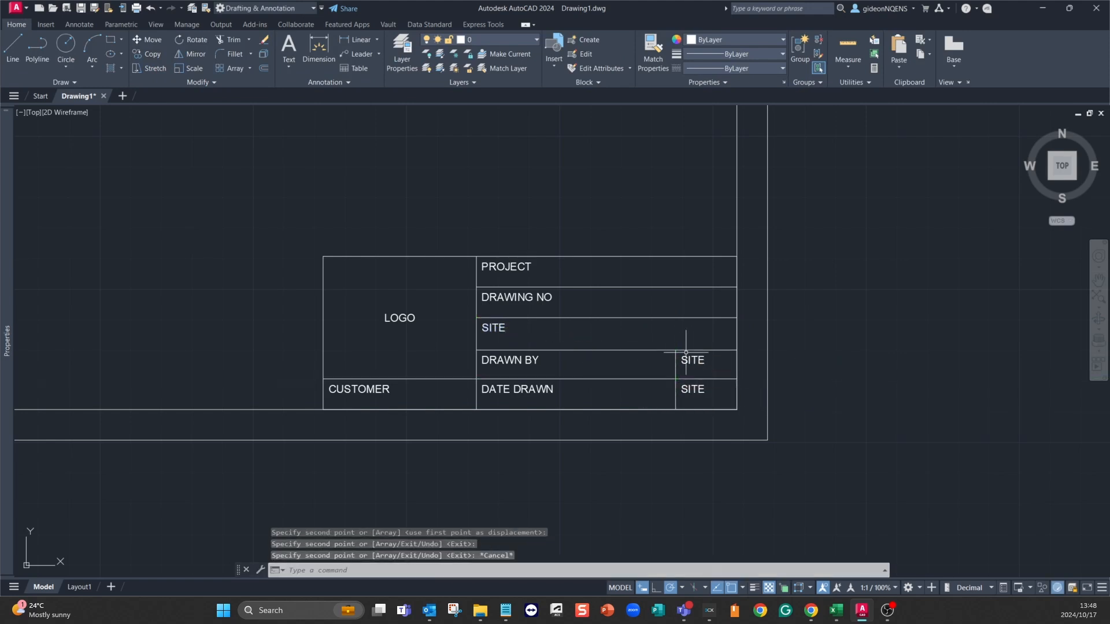
Replace the copied text in the cell beside DRAWN BY with "REV" and finish the text.
{"action": "left_click", "coordinate": [686, 356]}
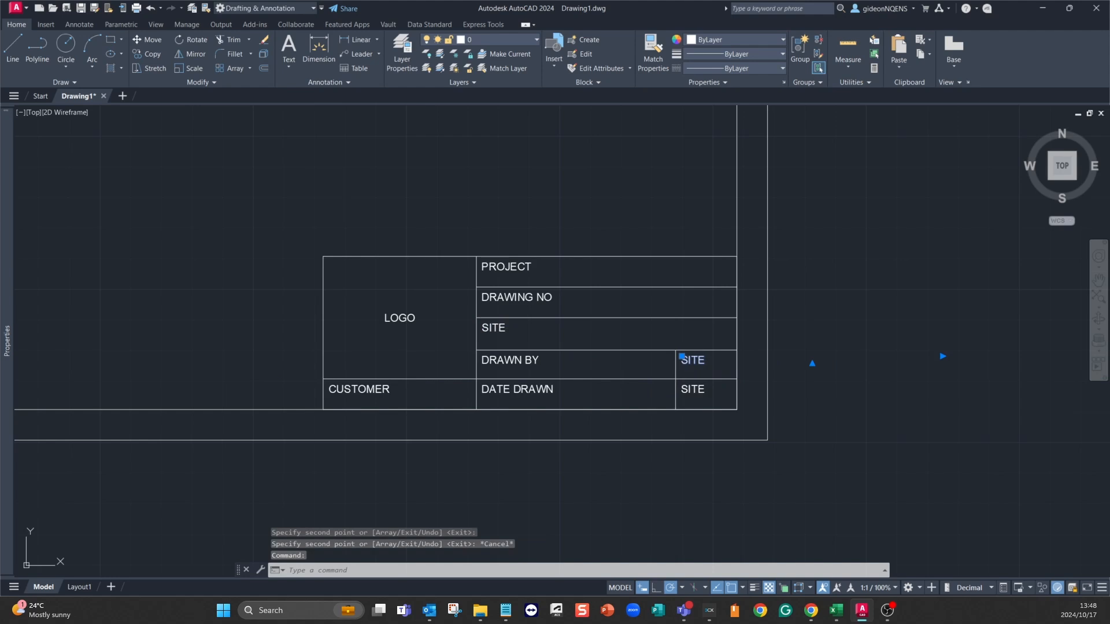
{"action": "double_click", "coordinate": [688, 359]}
{"action": "left_click_drag", "start_coordinate": [715, 362], "coordinate": [565, 361]}
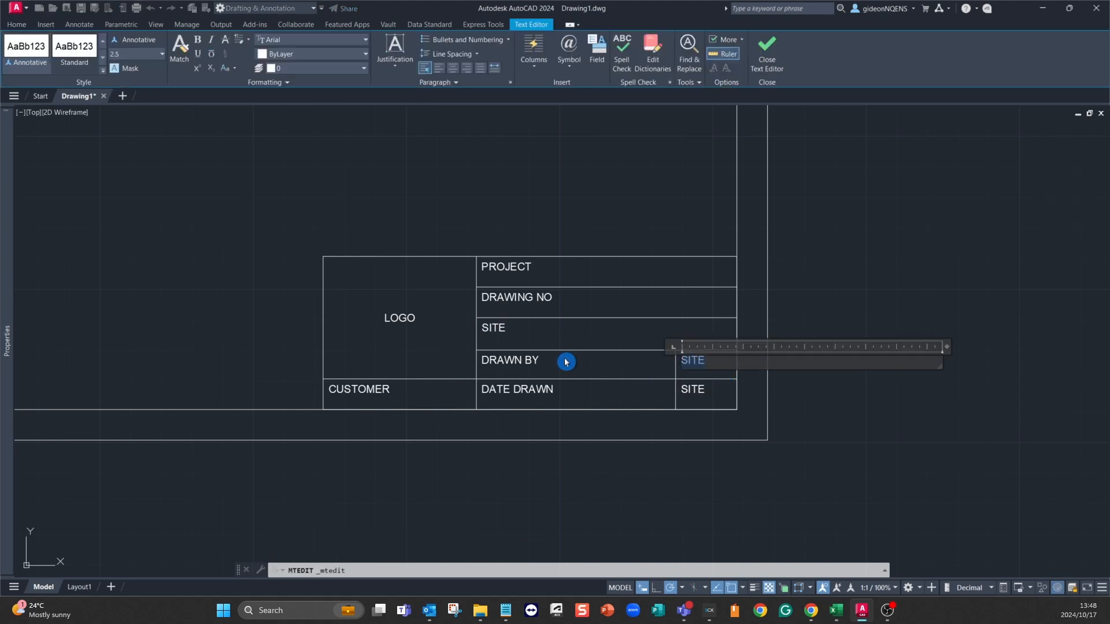
{"action": "type", "text": "REV"}
{"action": "left_click", "coordinate": [699, 388]}
Replace the copied text in the cell beside DATE DRAWN with "SHT" and finish the text.
{"action": "left_click", "coordinate": [697, 387]}
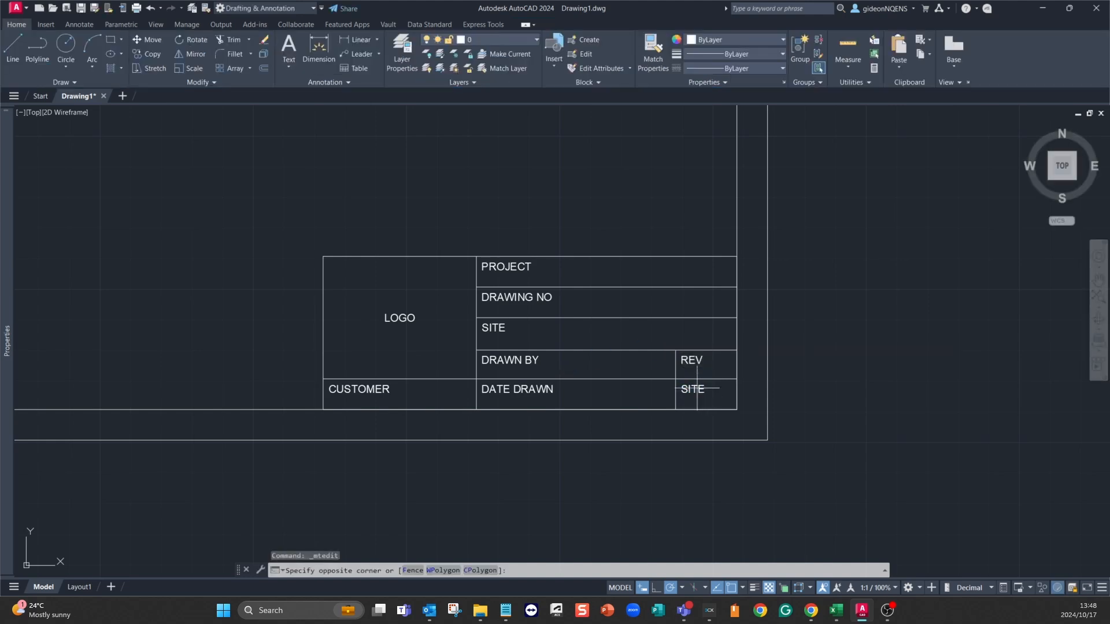
{"action": "left_click", "coordinate": [695, 389]}
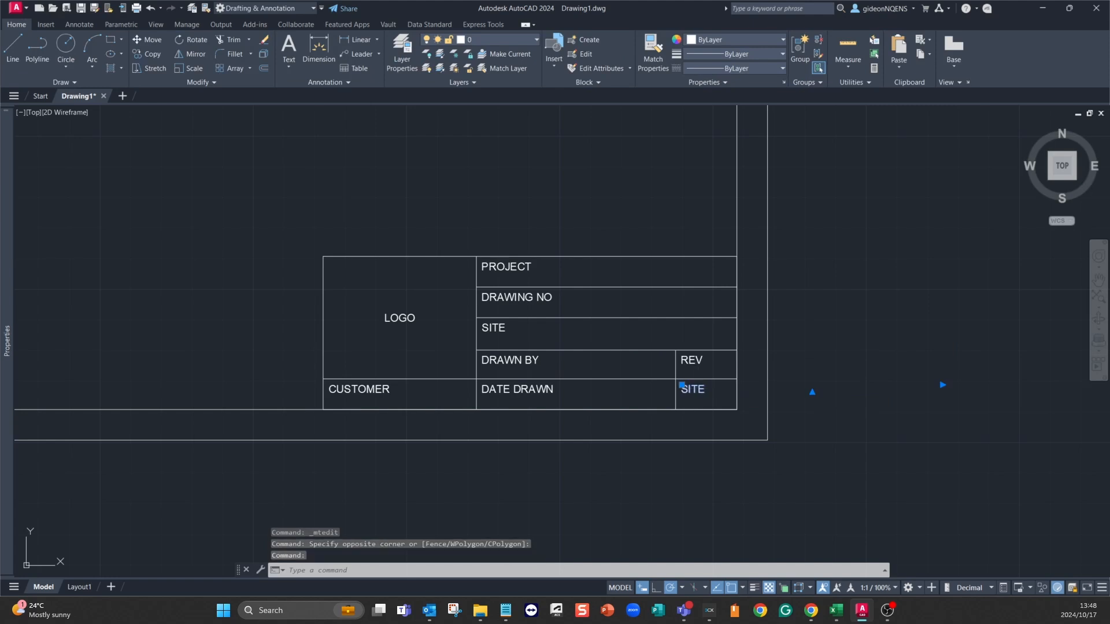
{"action": "double_click", "coordinate": [693, 389]}
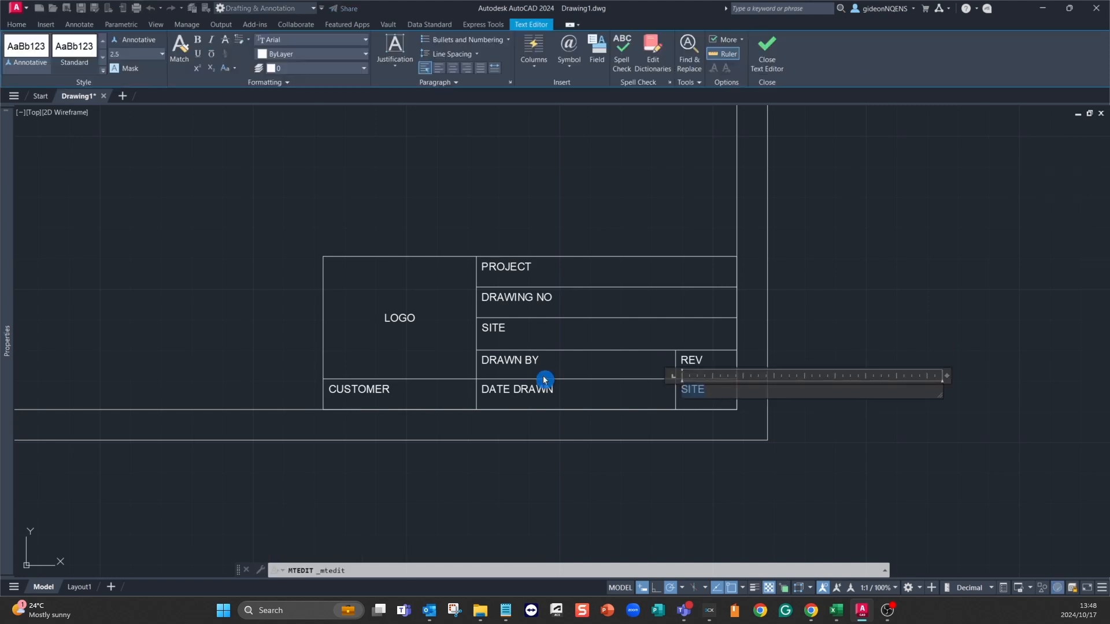
{"action": "type", "text": "SHT"}
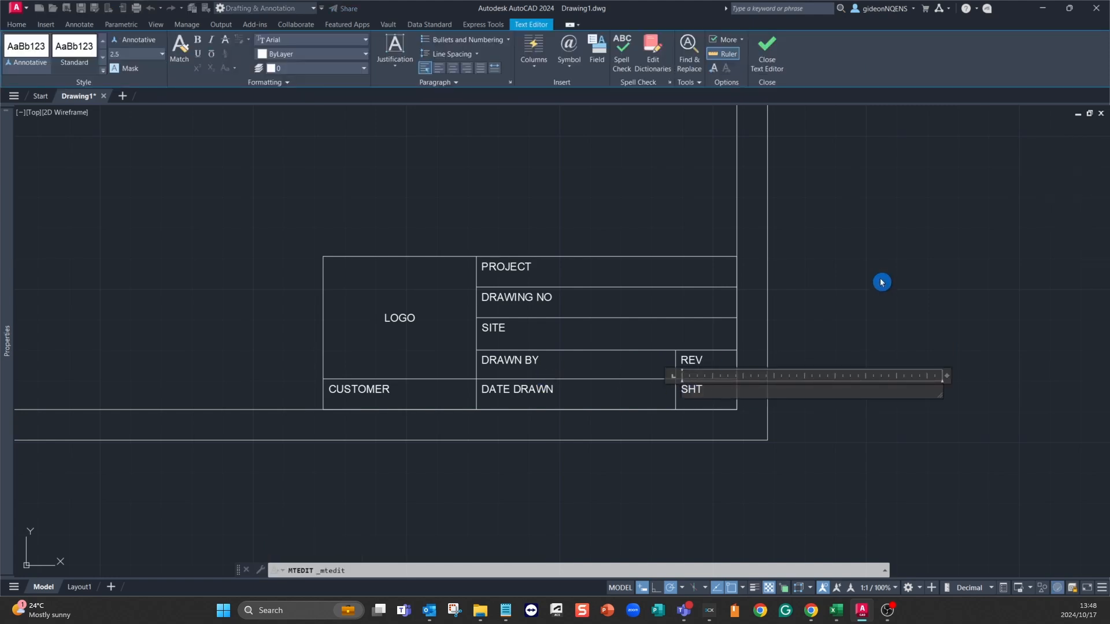
{"action": "left_click", "coordinate": [912, 260]}
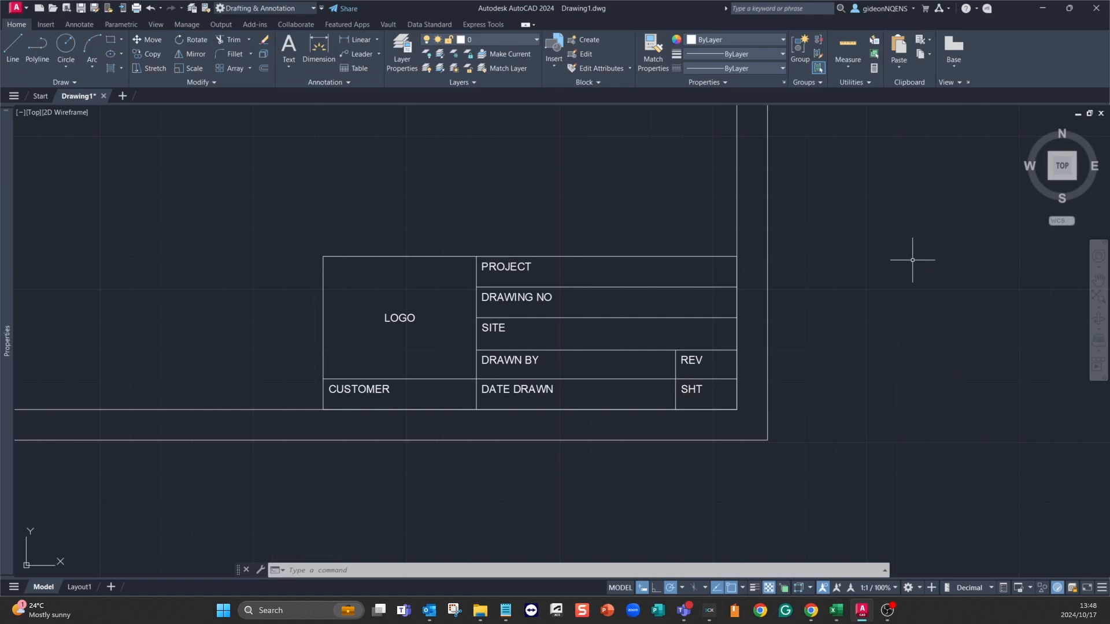
Start the Write Block (WBLOCK) command and set the base point at the geometric center of the outer sheet rectangle.
{"action": "scroll", "coordinate": [541, 271], "scroll_direction": "down", "scroll_amount": 6}
{"action": "scroll", "coordinate": [541, 271], "scroll_direction": "up", "scroll_amount": 2}
{"action": "scroll", "coordinate": [541, 271], "scroll_direction": "down", "scroll_amount": 2}
{"action": "scroll", "coordinate": [607, 162], "scroll_direction": "up", "scroll_amount": 2}
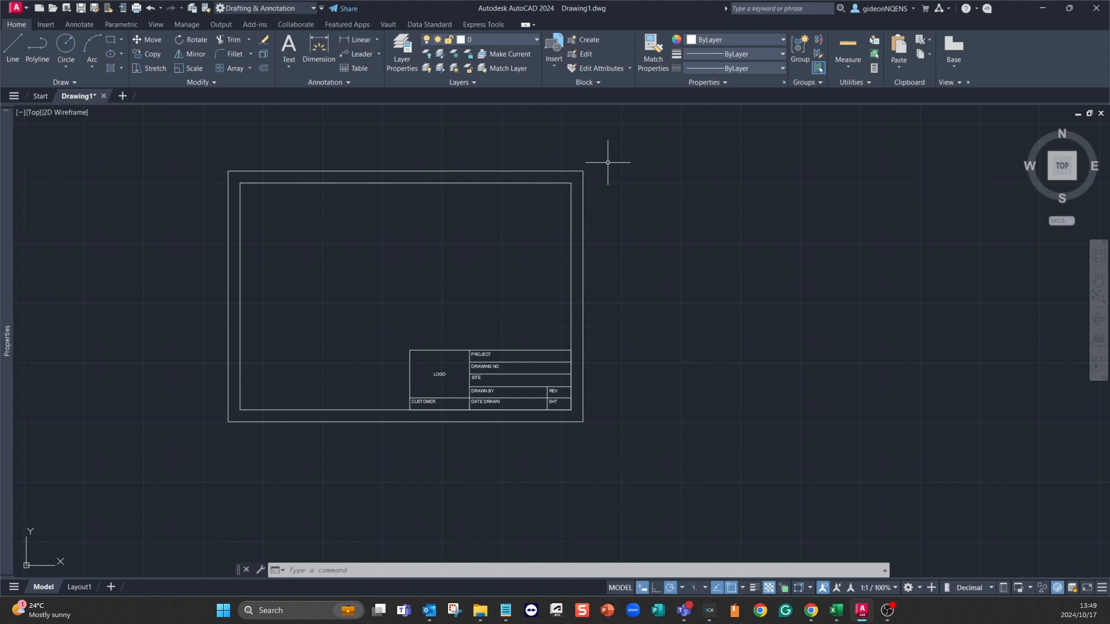
{"action": "type", "text": "W"}
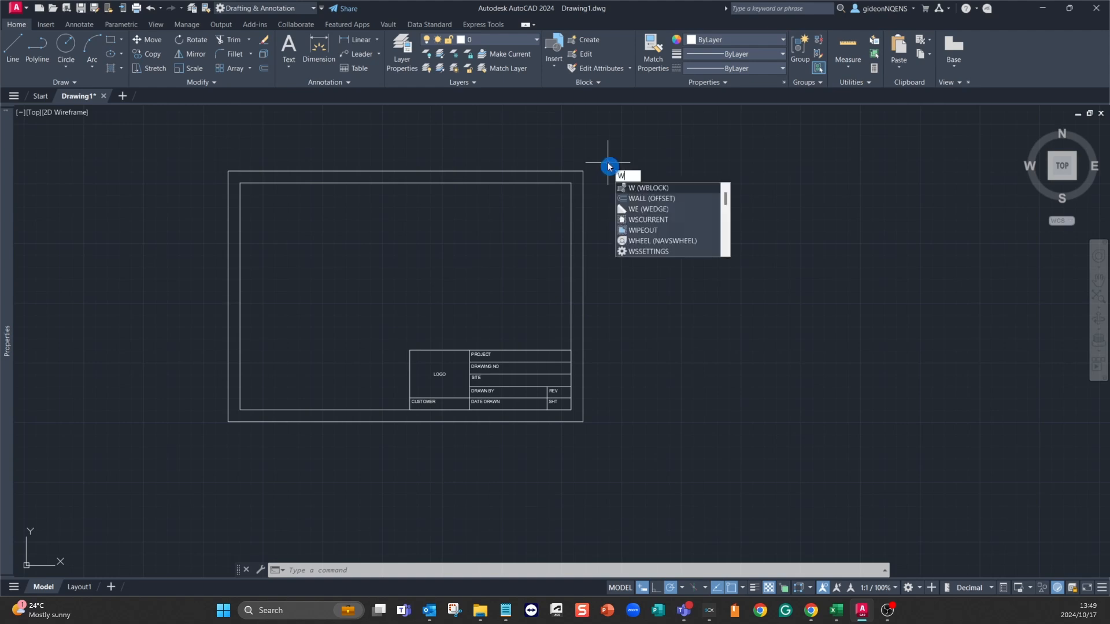
{"action": "left_click", "coordinate": [661, 187]}
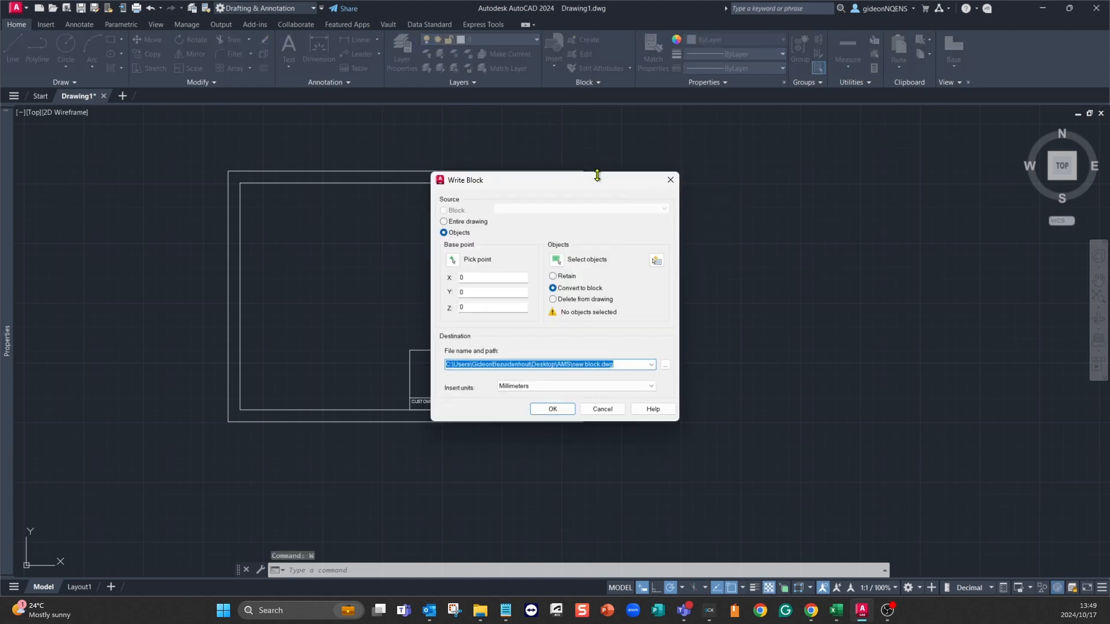
{"action": "left_click_drag", "start_coordinate": [613, 178], "coordinate": [816, 148]}
{"action": "left_click", "coordinate": [655, 232]}
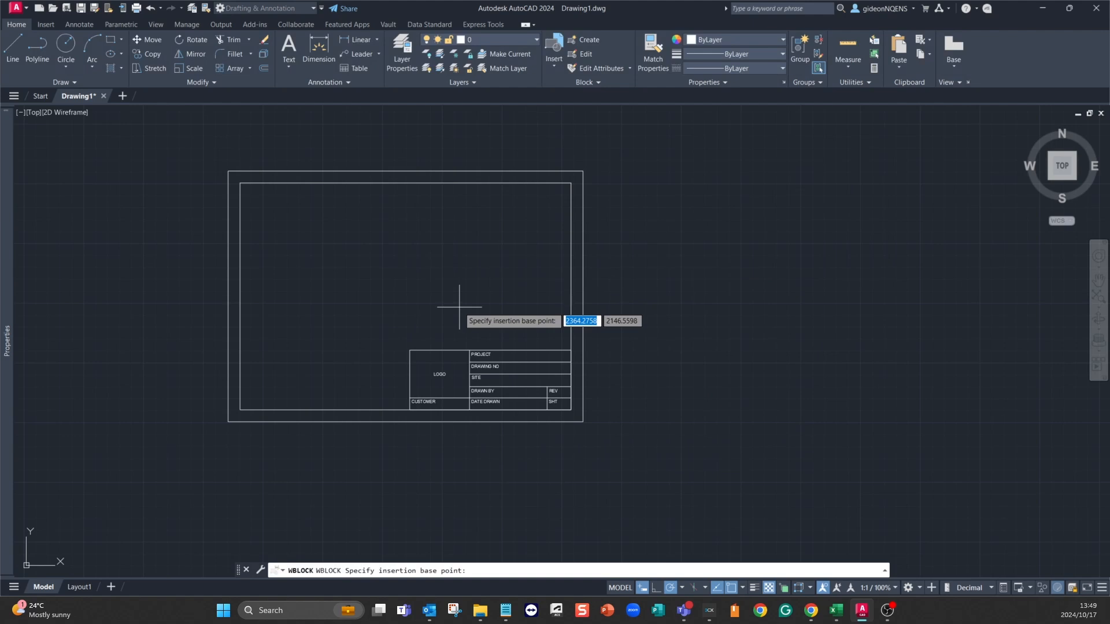
{"action": "right_click", "coordinate": [461, 311], "text": "shift"}
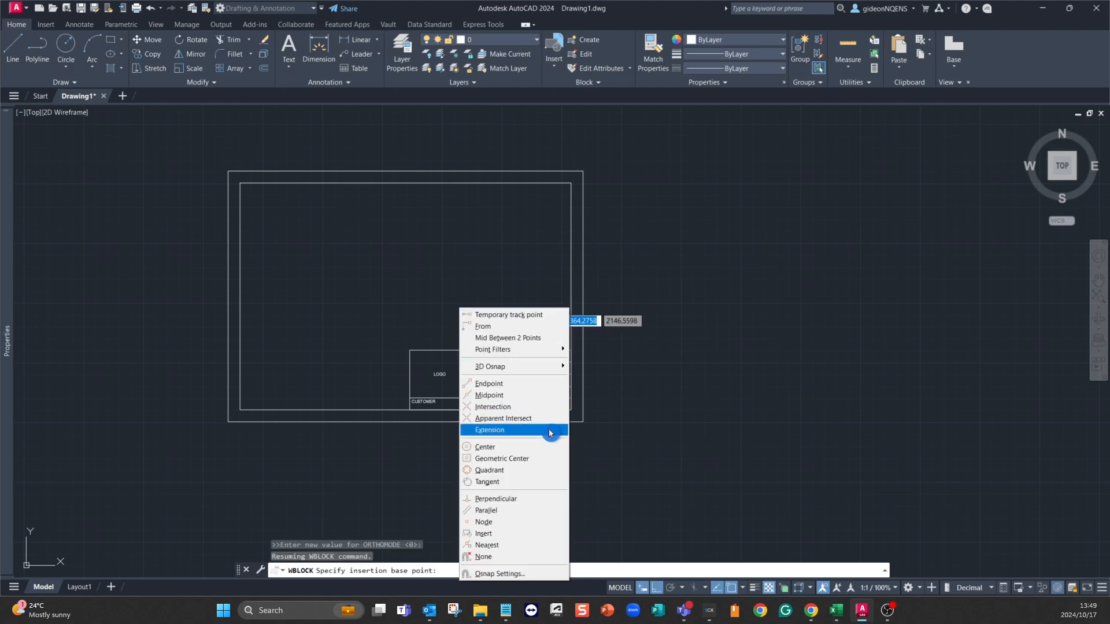
{"action": "left_click", "coordinate": [537, 458]}
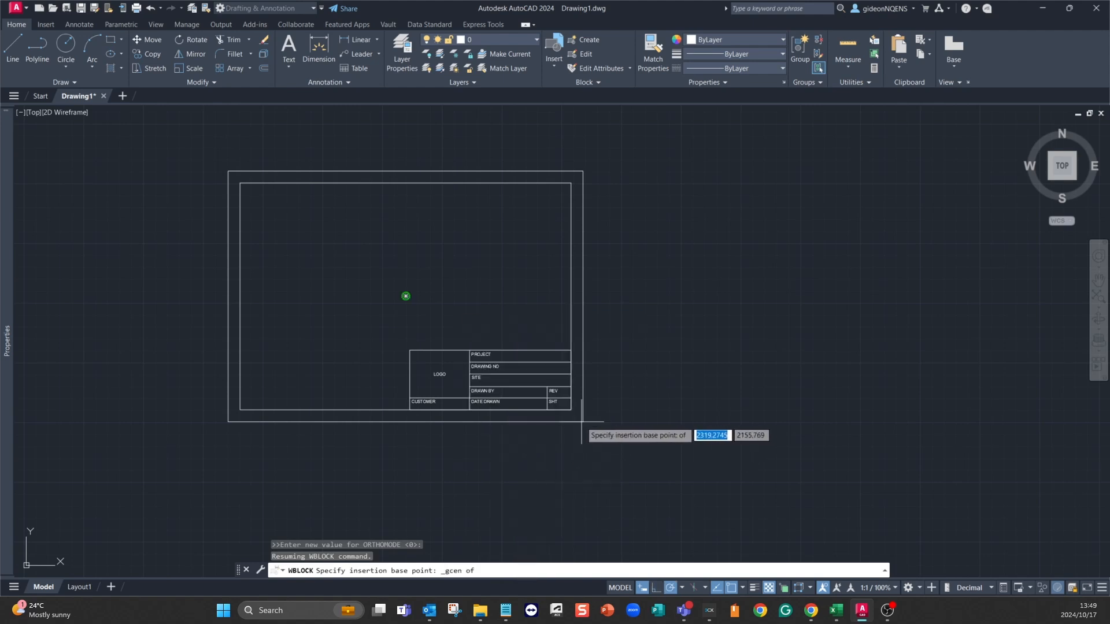
{"action": "left_click", "coordinate": [406, 296]}
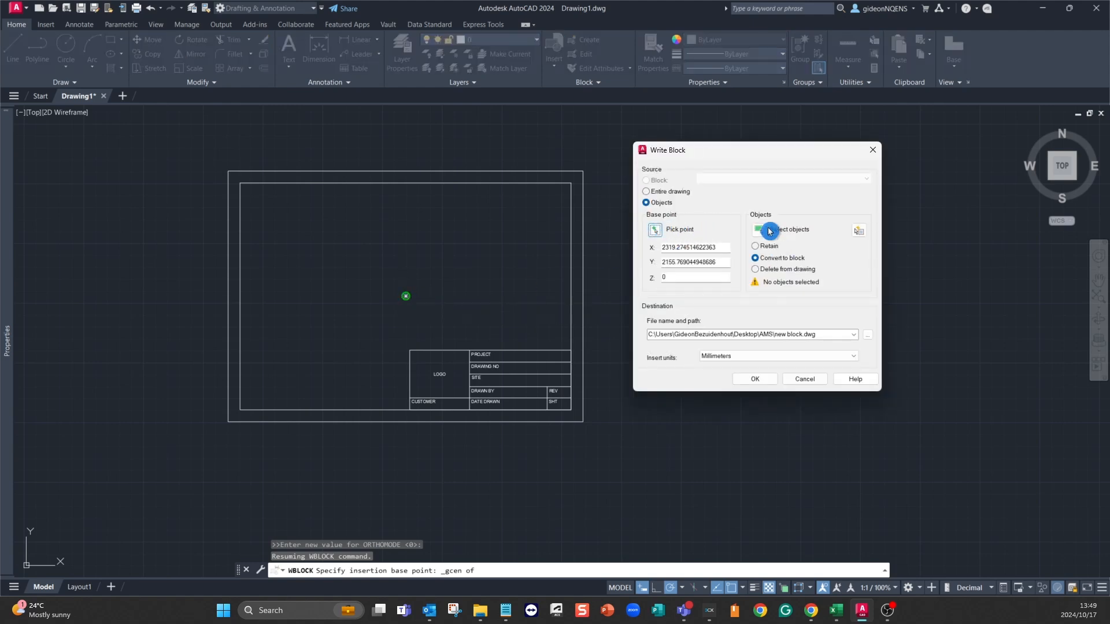
Choose the entire sheet, including the border, title block and labels, as the objects for the block.
{"action": "left_click", "coordinate": [759, 229]}
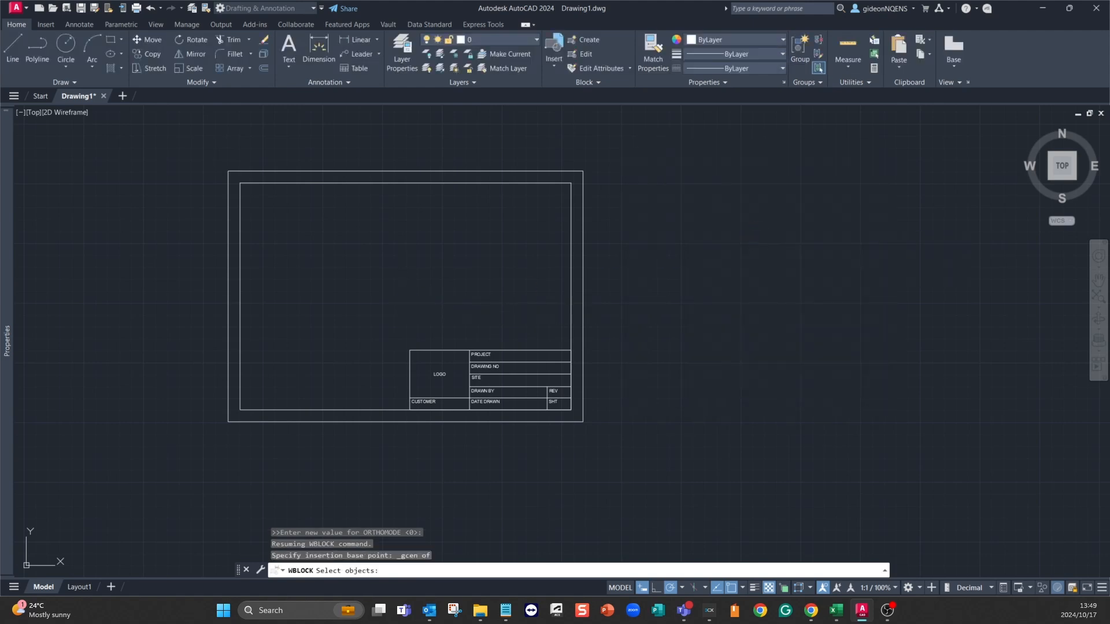
{"action": "left_click", "coordinate": [634, 153]}
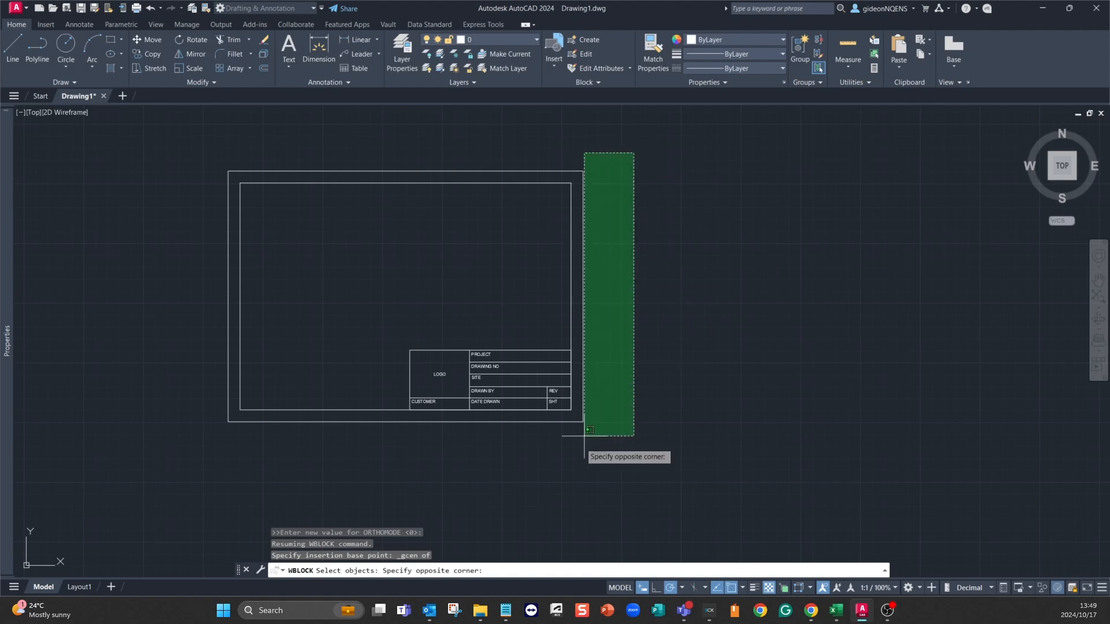
{"action": "left_click", "coordinate": [195, 433]}
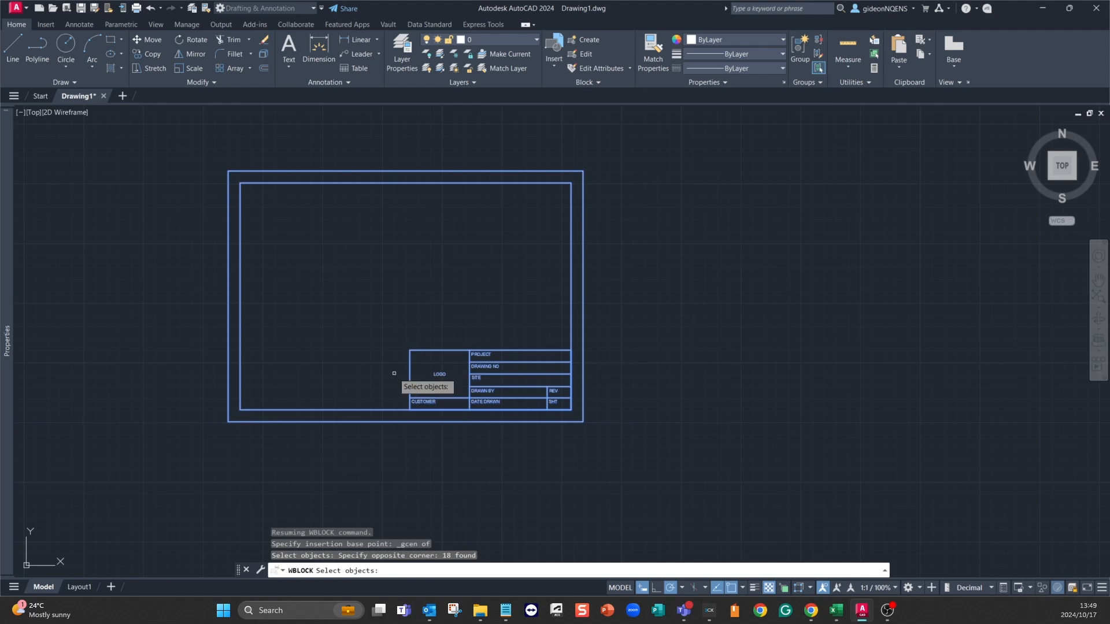
{"action": "key", "text": "Return"}
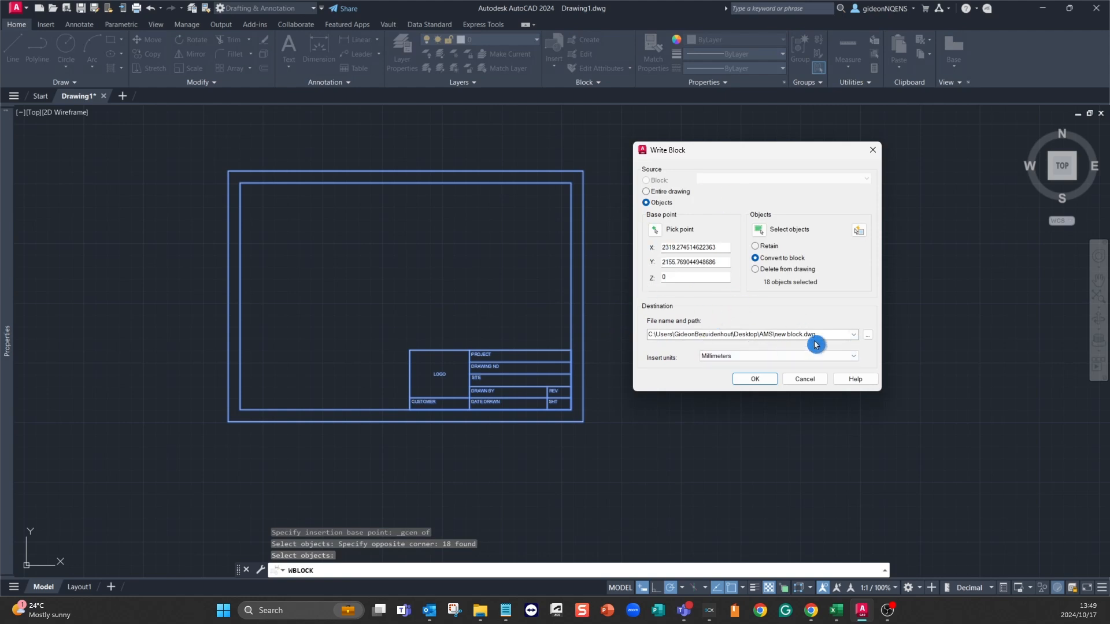
Create a folder named "AUTOCAD TEMPLATE" on the Desktop and open it as the block's save location.
{"action": "left_click", "coordinate": [869, 335]}
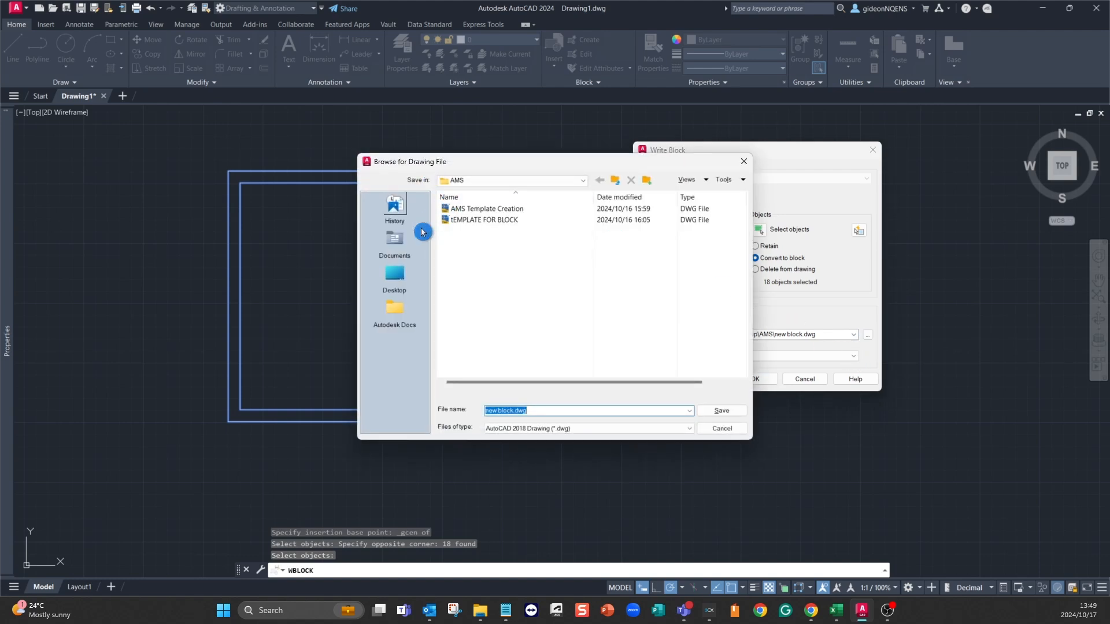
{"action": "left_click", "coordinate": [400, 282]}
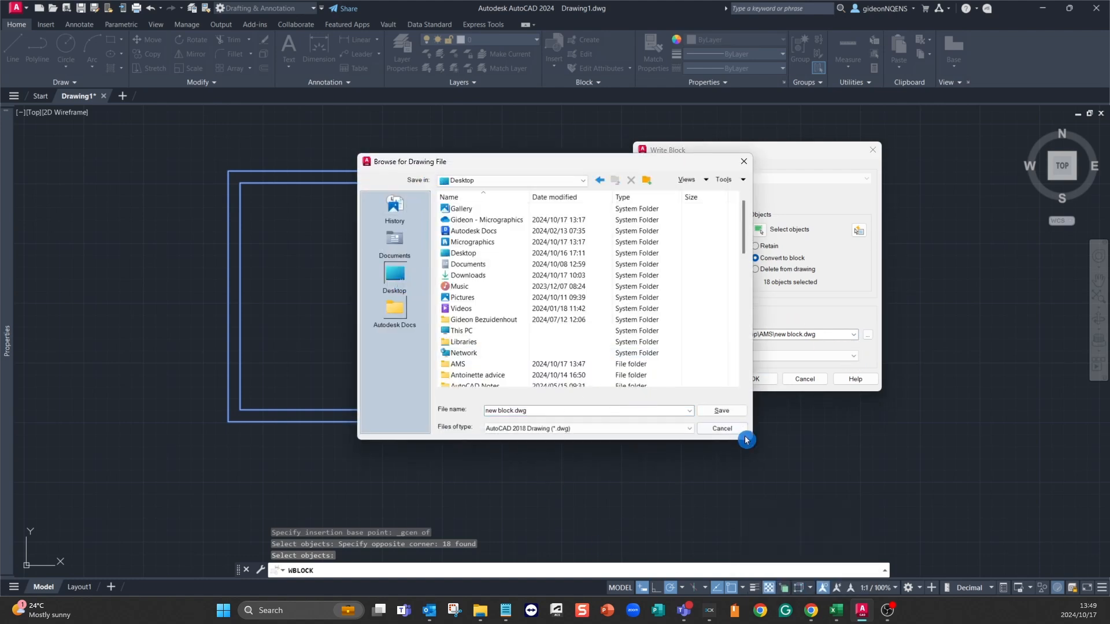
{"action": "right_click", "coordinate": [509, 350]}
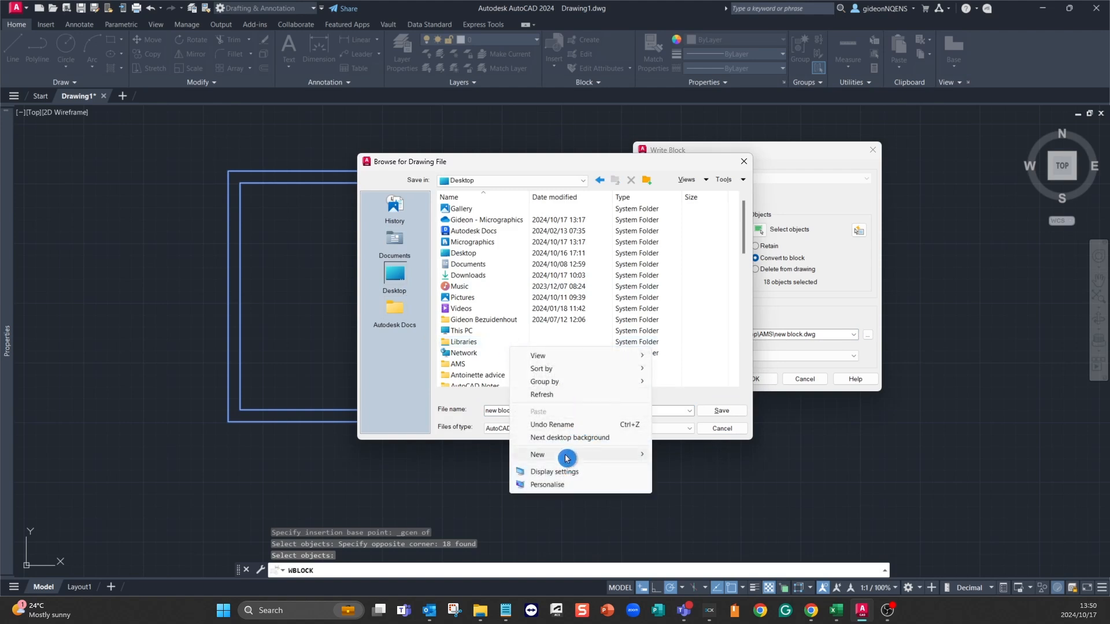
{"action": "mouse_move", "coordinate": [571, 458]}
{"action": "left_click", "coordinate": [665, 451]}
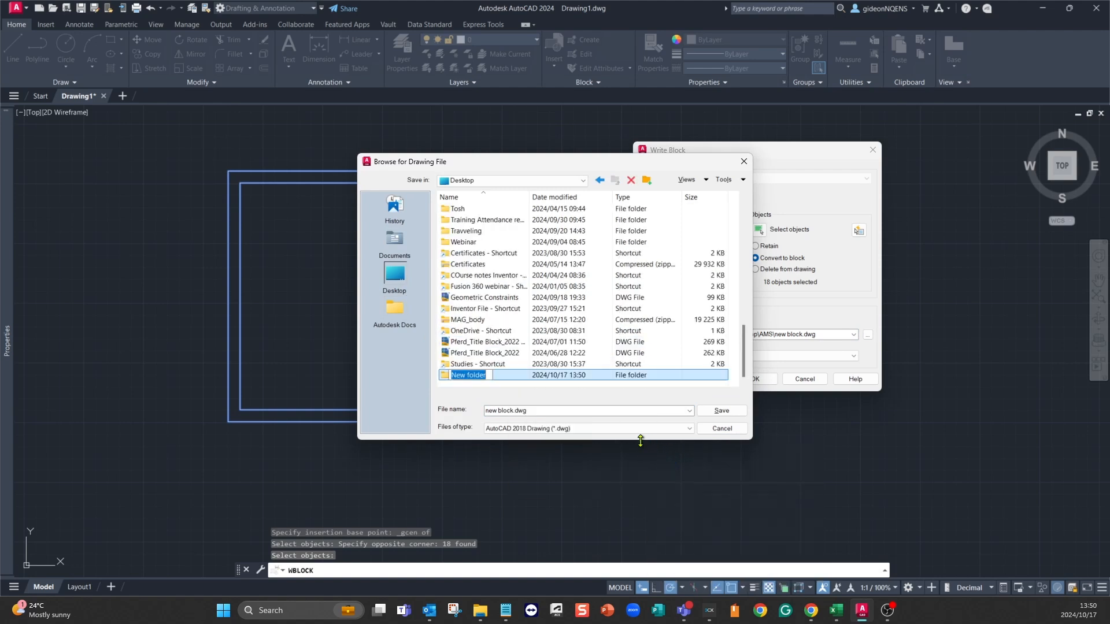
{"action": "type", "text": "aUTOCAD TEMPLATE"}
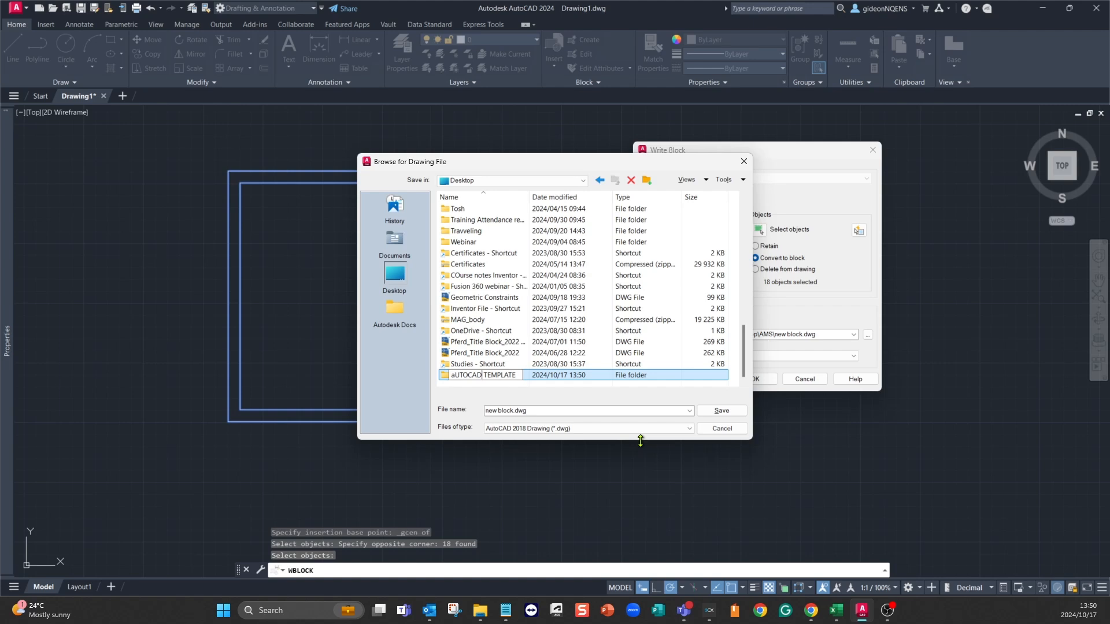
{"action": "key", "text": "BackSpace"}
{"action": "type", "text": "A"}
{"action": "left_click_drag", "start_coordinate": [516, 376], "coordinate": [168, 369]}
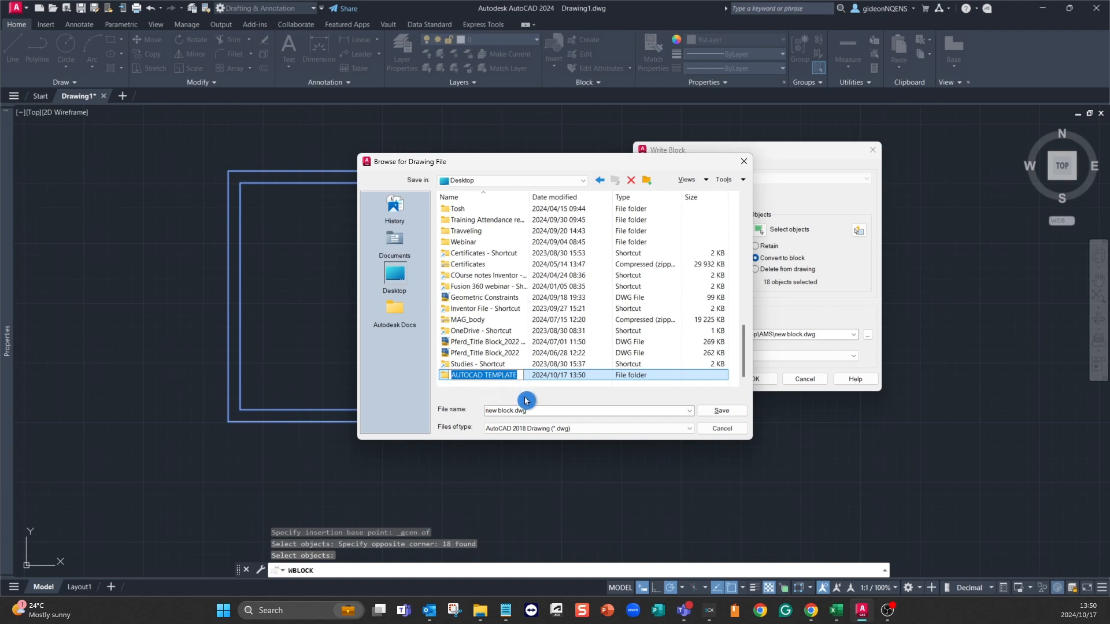
{"action": "left_click", "coordinate": [492, 382]}
{"action": "double_click", "coordinate": [501, 376]}
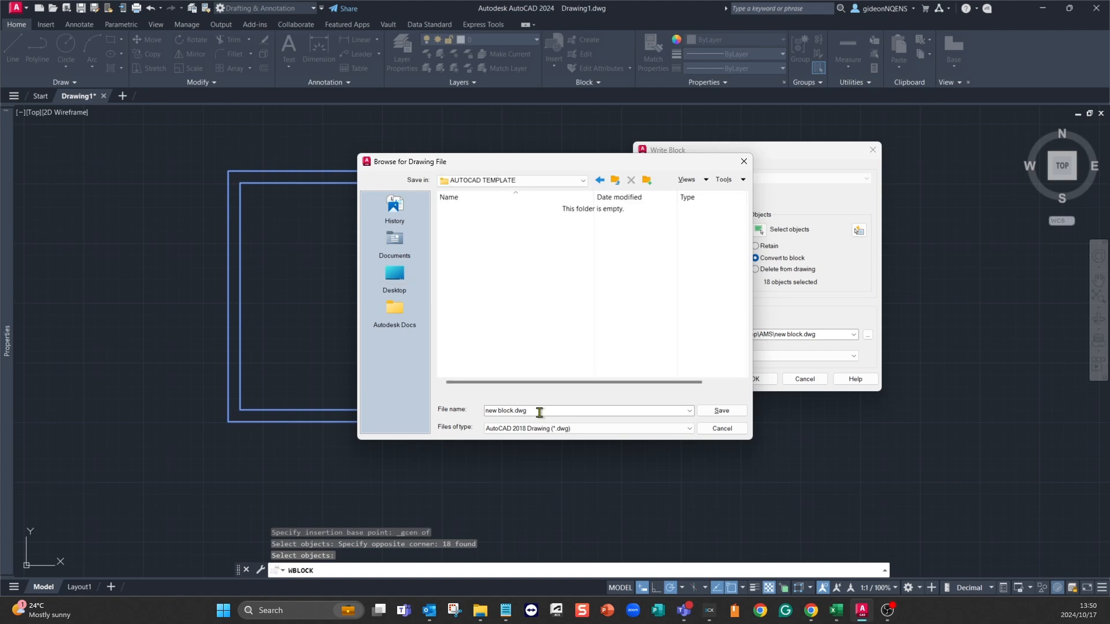
Save the block file in the AUTOCAD TEMPLATE folder as "new block.dwg", keeping millimeters as the insert units, and write the block.
{"action": "left_click_drag", "start_coordinate": [527, 411], "coordinate": [383, 404]}
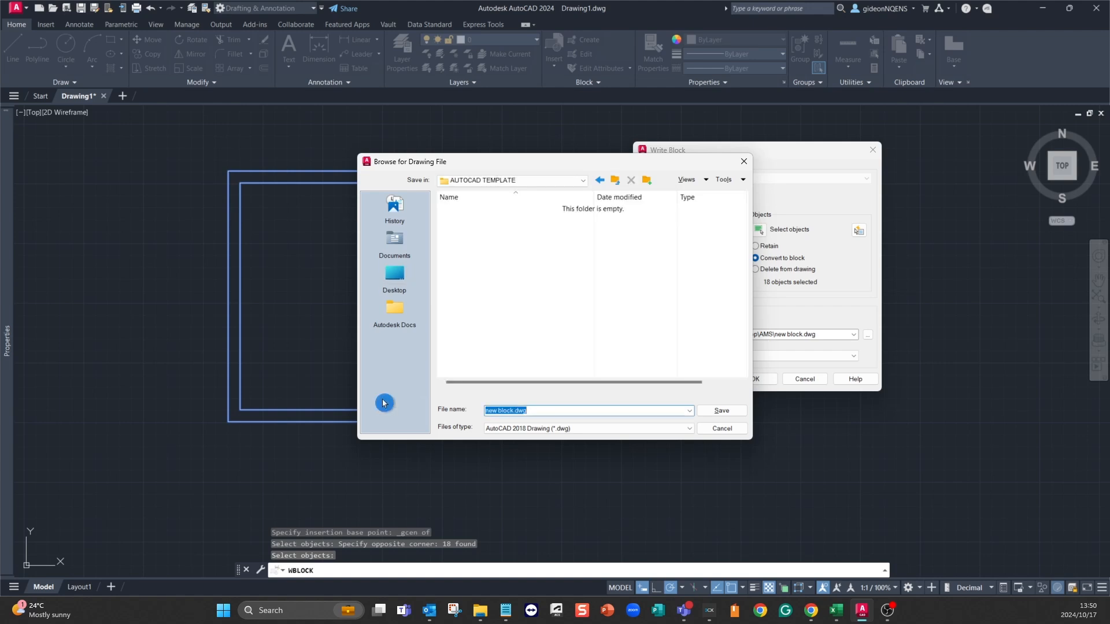
{"action": "left_click", "coordinate": [721, 414]}
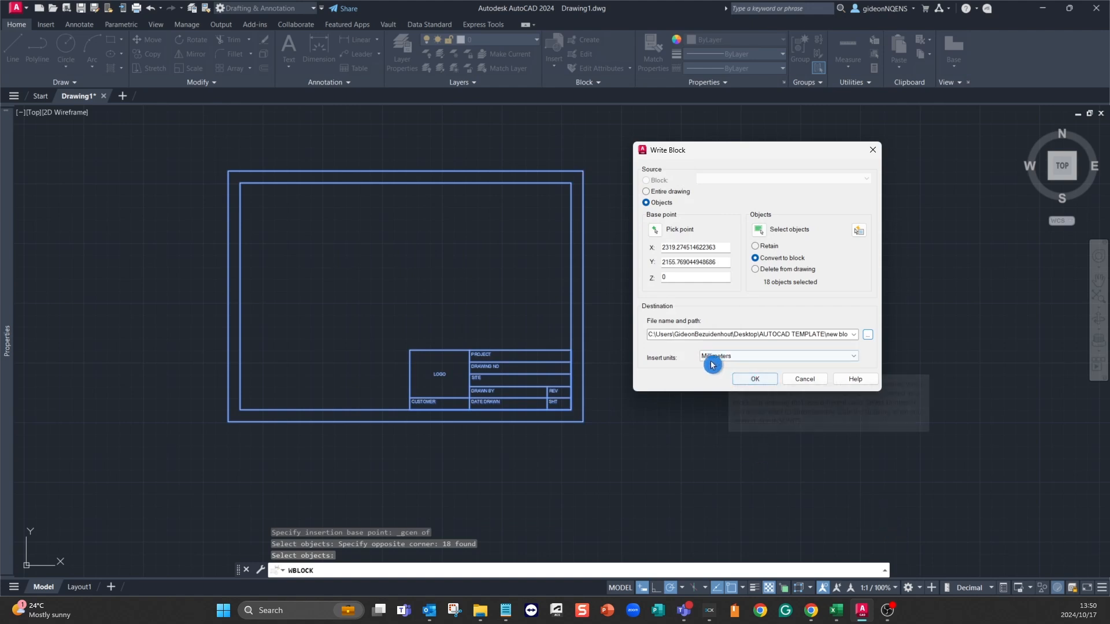
{"action": "left_click", "coordinate": [754, 380]}
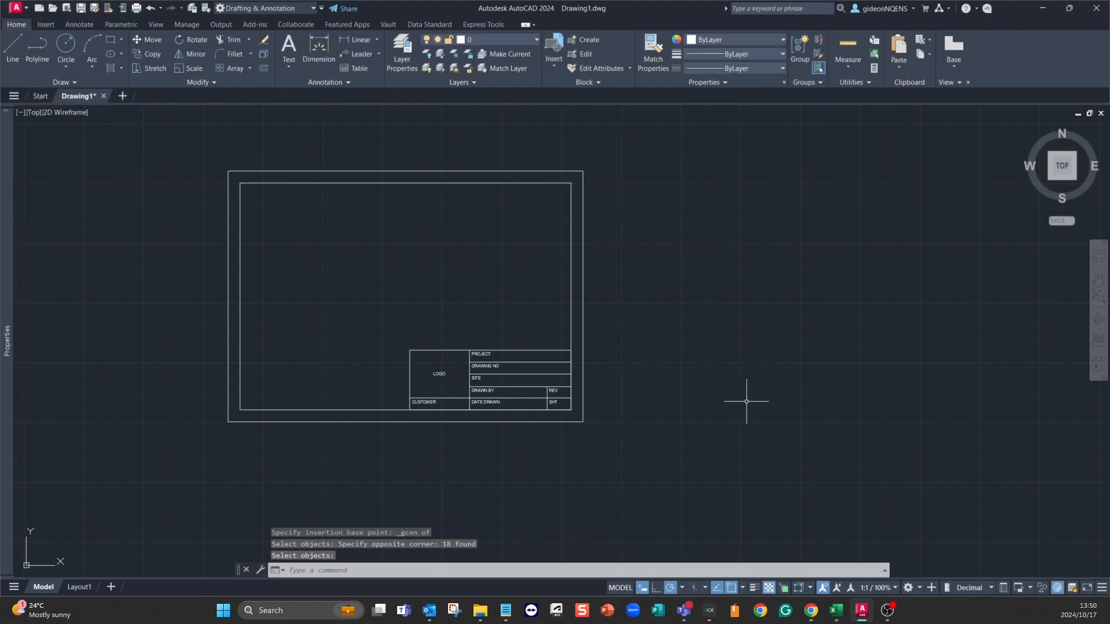
Erase the entire drawing sheet, including its border and title block, from model space.
{"action": "left_click", "coordinate": [90, 590]}
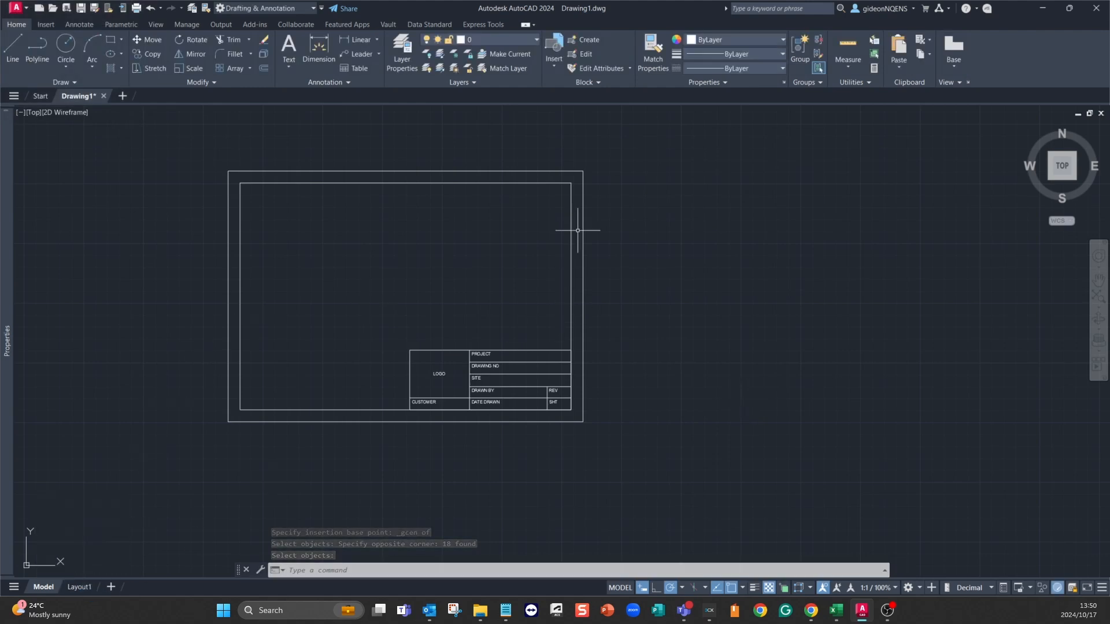
{"action": "left_click", "coordinate": [609, 144]}
{"action": "left_click", "coordinate": [178, 475]}
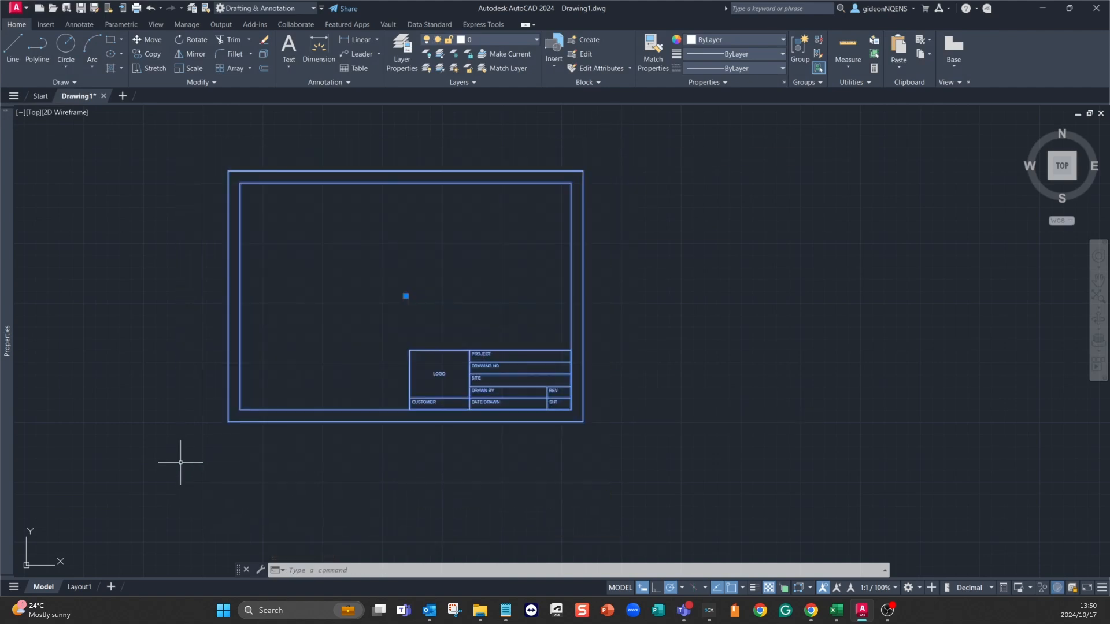
{"action": "key", "text": "Delete"}
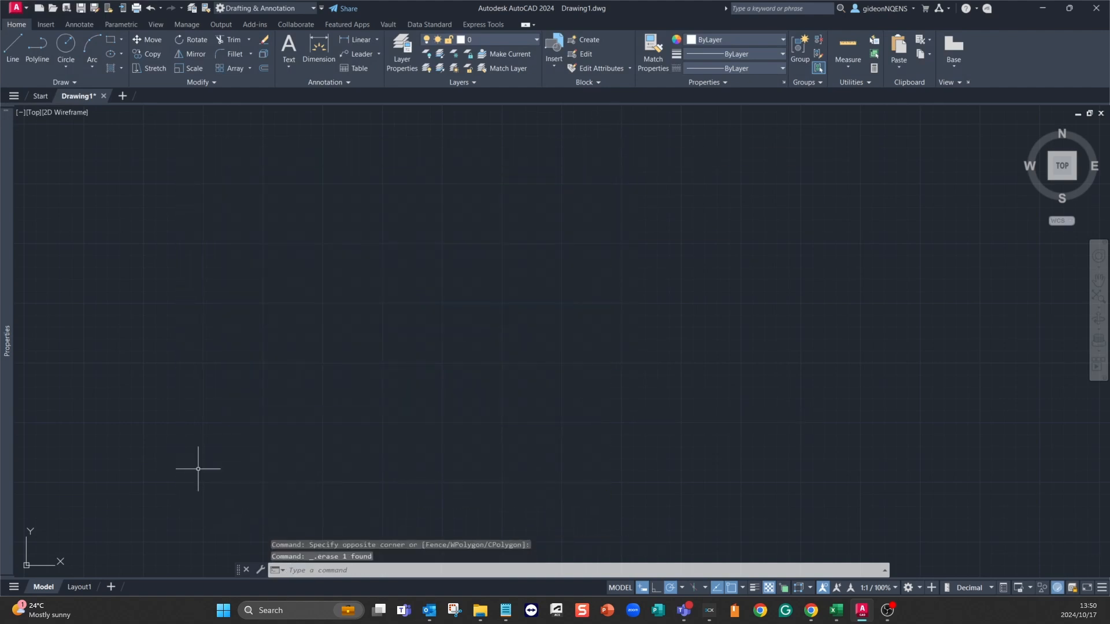
In Layout1, insert the recent "new block" sheet block beside the existing page, with the rotation prompt turned off.
{"action": "left_click", "coordinate": [80, 587]}
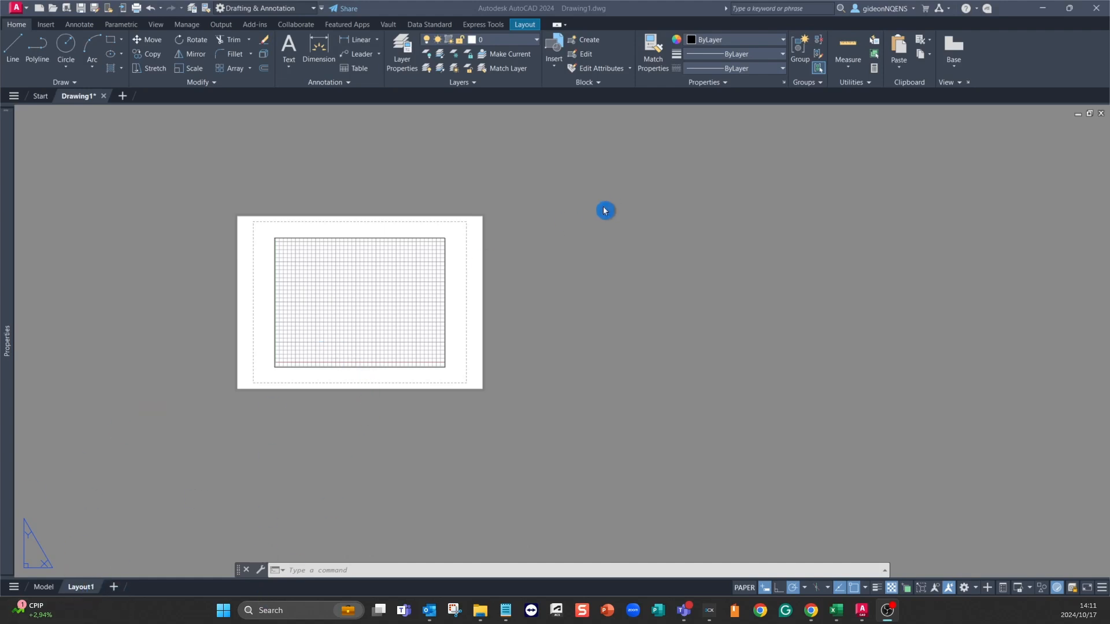
{"action": "left_click", "coordinate": [564, 222]}
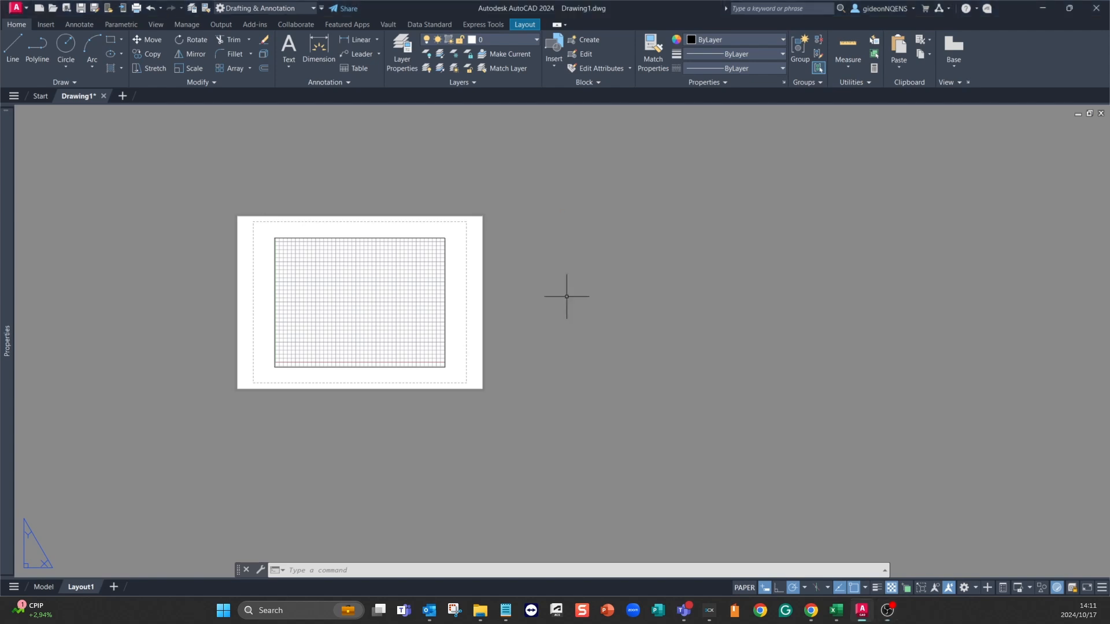
{"action": "type", "text": "IN"}
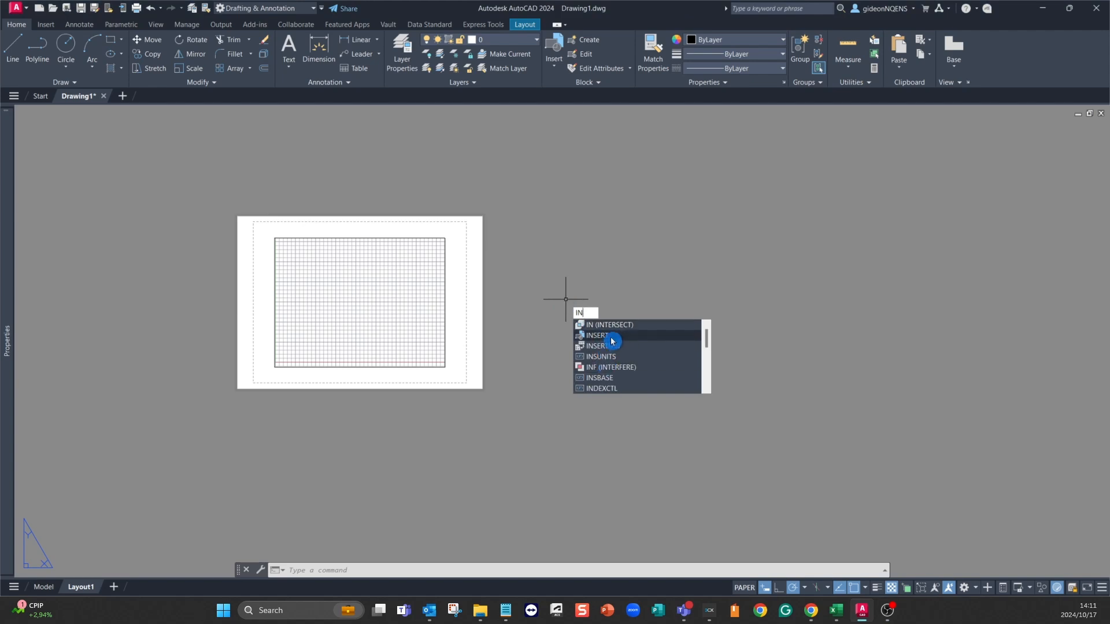
{"action": "left_click", "coordinate": [603, 335]}
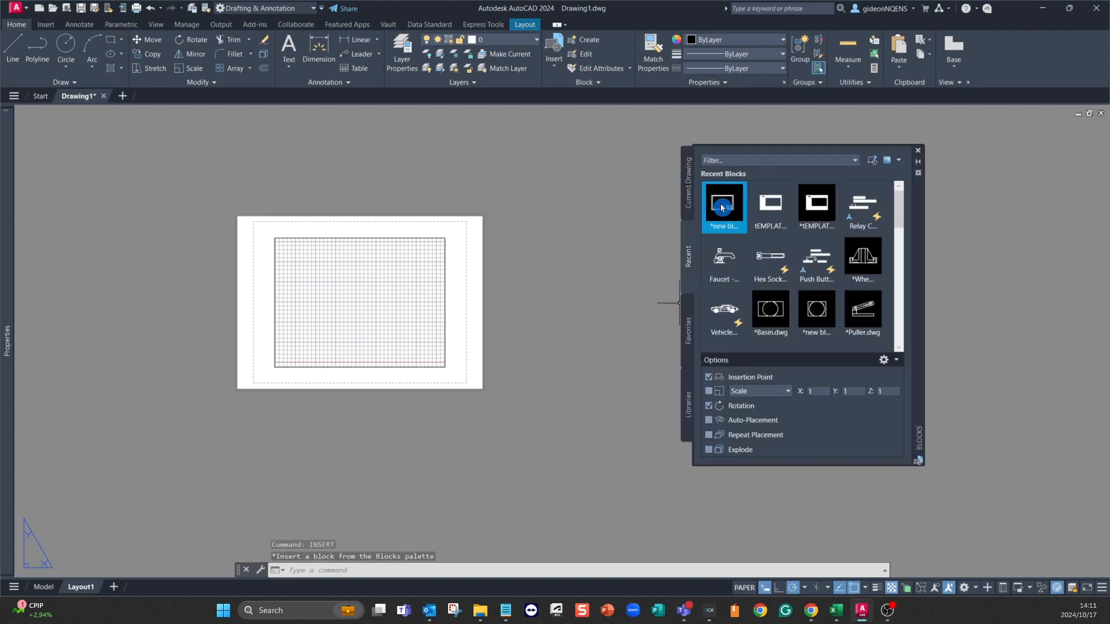
{"action": "left_click", "coordinate": [710, 407]}
{"action": "left_click", "coordinate": [720, 211]}
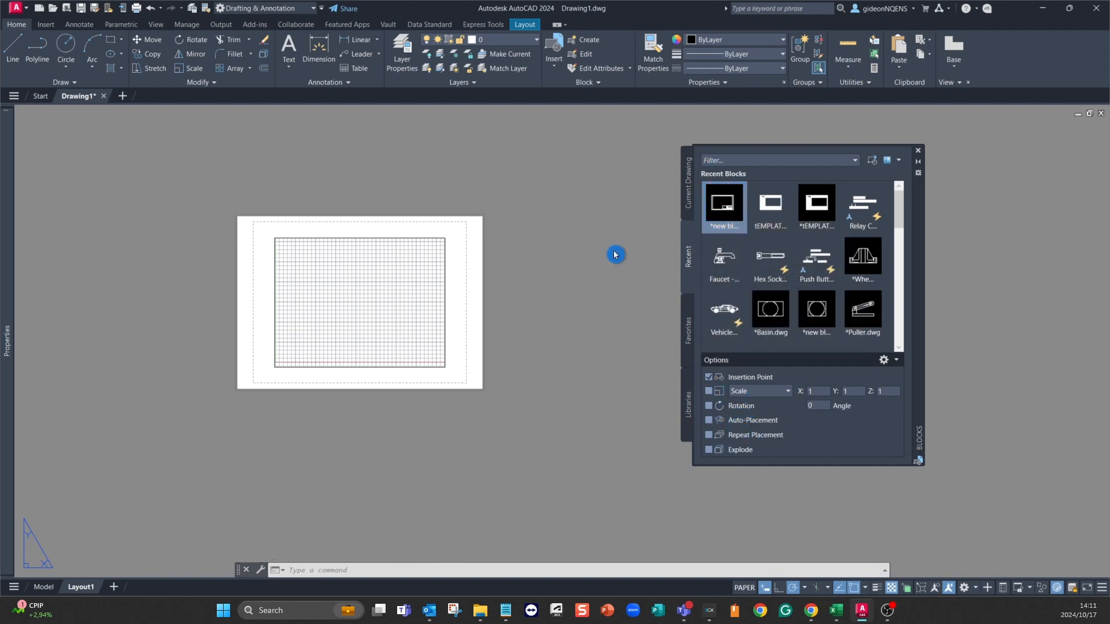
{"action": "left_click", "coordinate": [663, 375]}
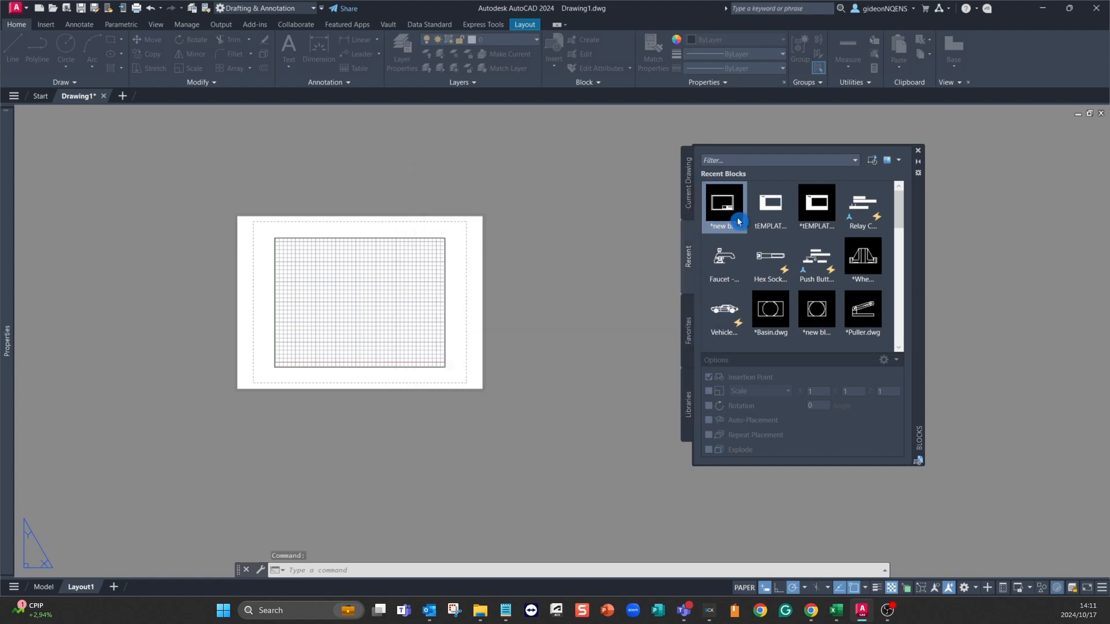
{"action": "right_click", "coordinate": [726, 204]}
{"action": "left_click", "coordinate": [768, 212]}
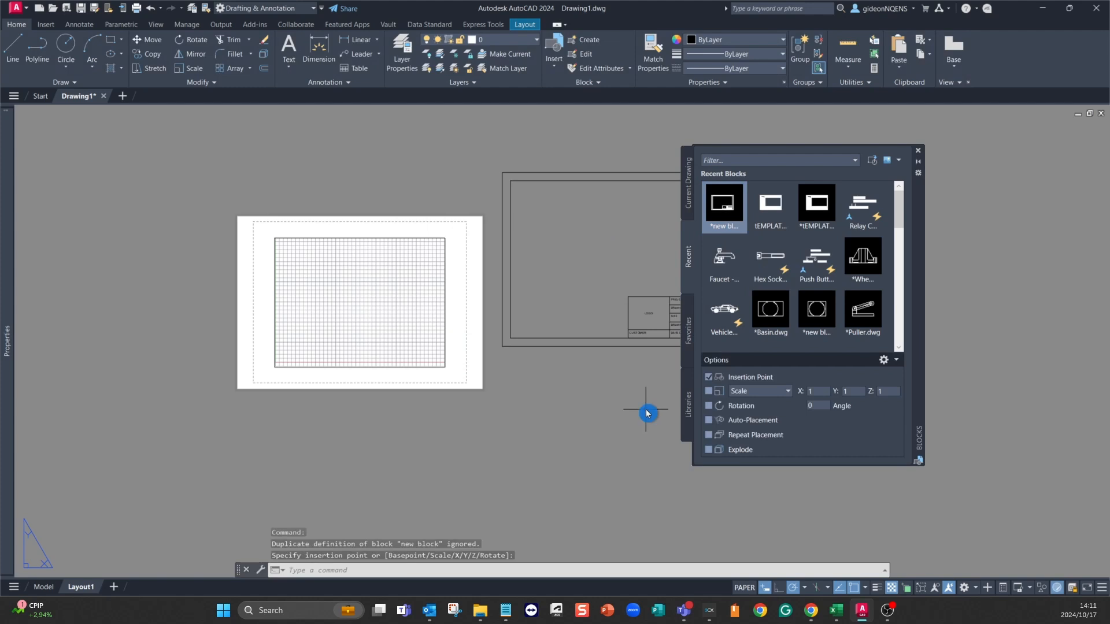
{"action": "left_click", "coordinate": [917, 150]}
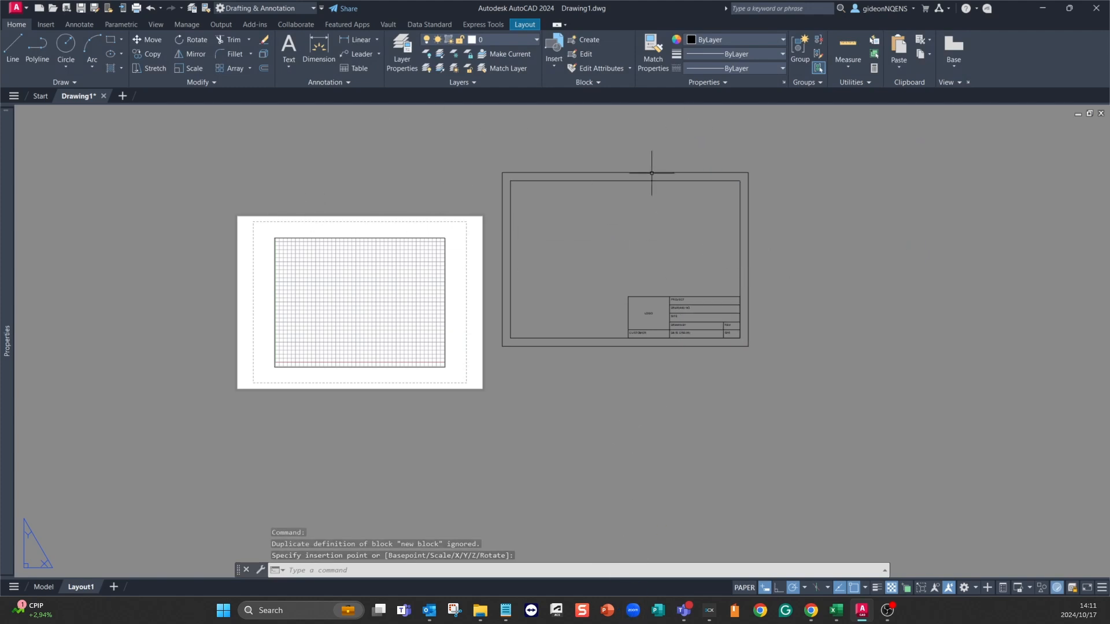
Create a new page setup for Layout1 named "AUTOCAD TEMPLATE", based on the existing layout settings.
{"action": "right_click", "coordinate": [100, 588]}
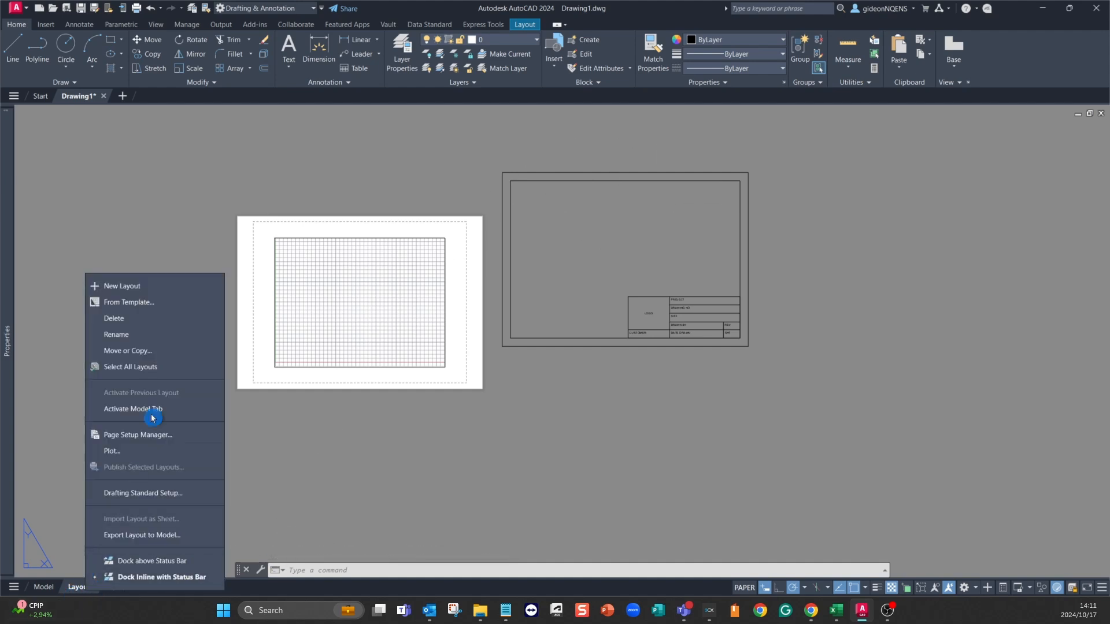
{"action": "left_click", "coordinate": [171, 437]}
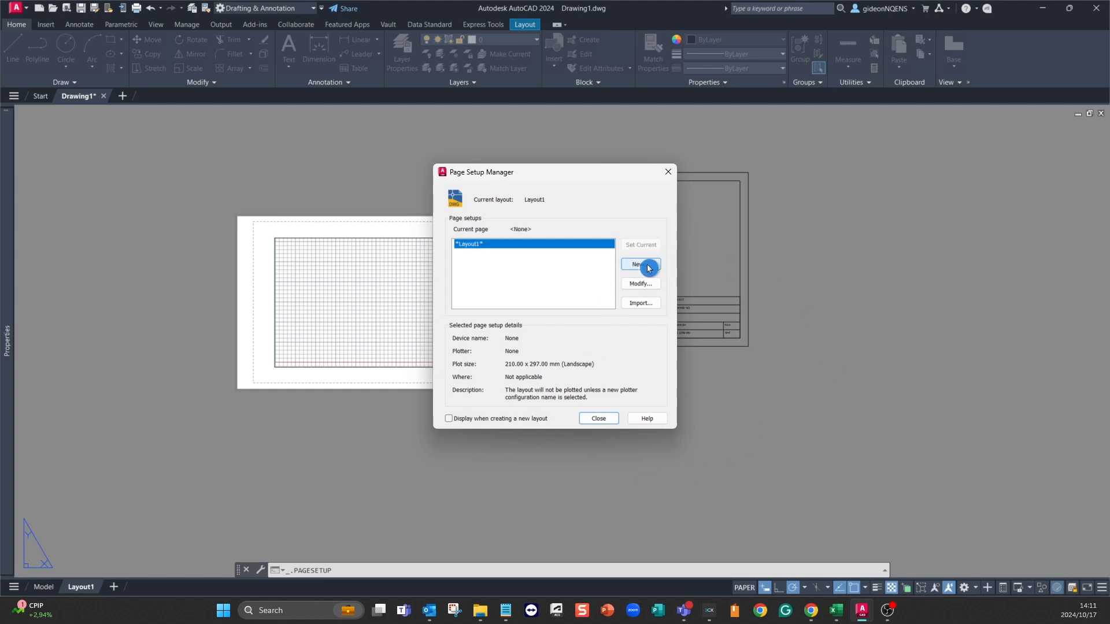
{"action": "left_click", "coordinate": [645, 267]}
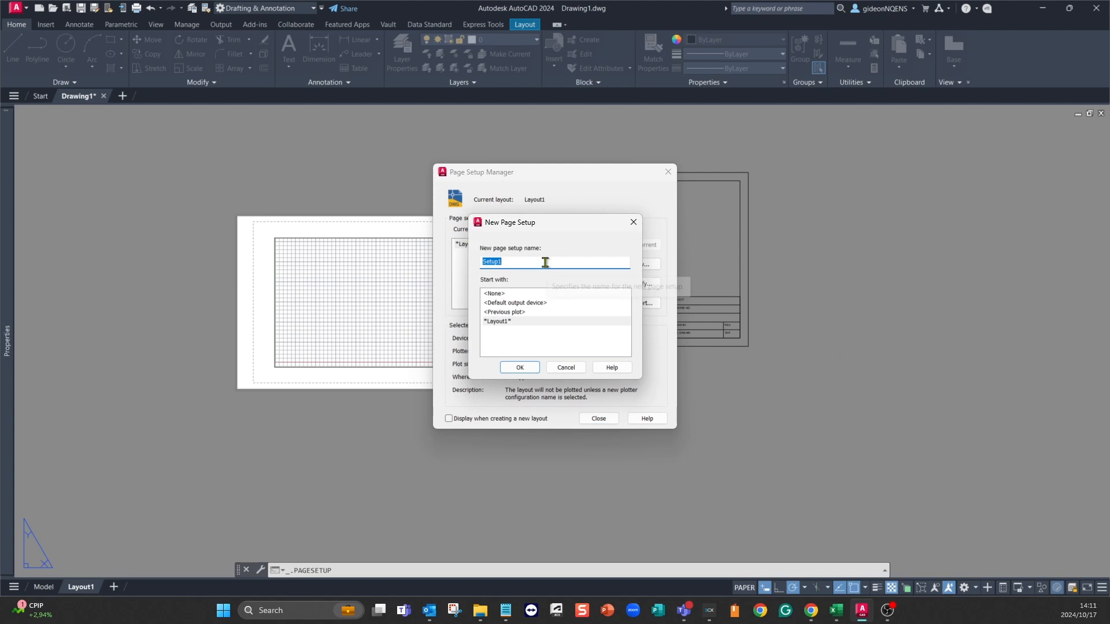
{"action": "type", "text": "AUTOCAD TEMPLATE"}
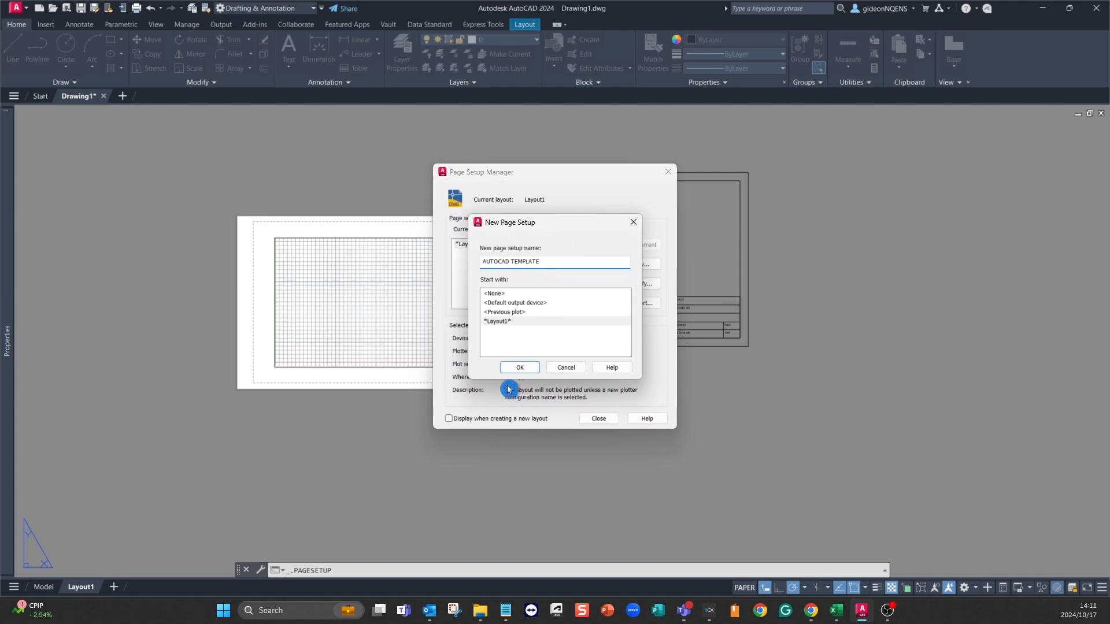
{"action": "left_click", "coordinate": [517, 367]}
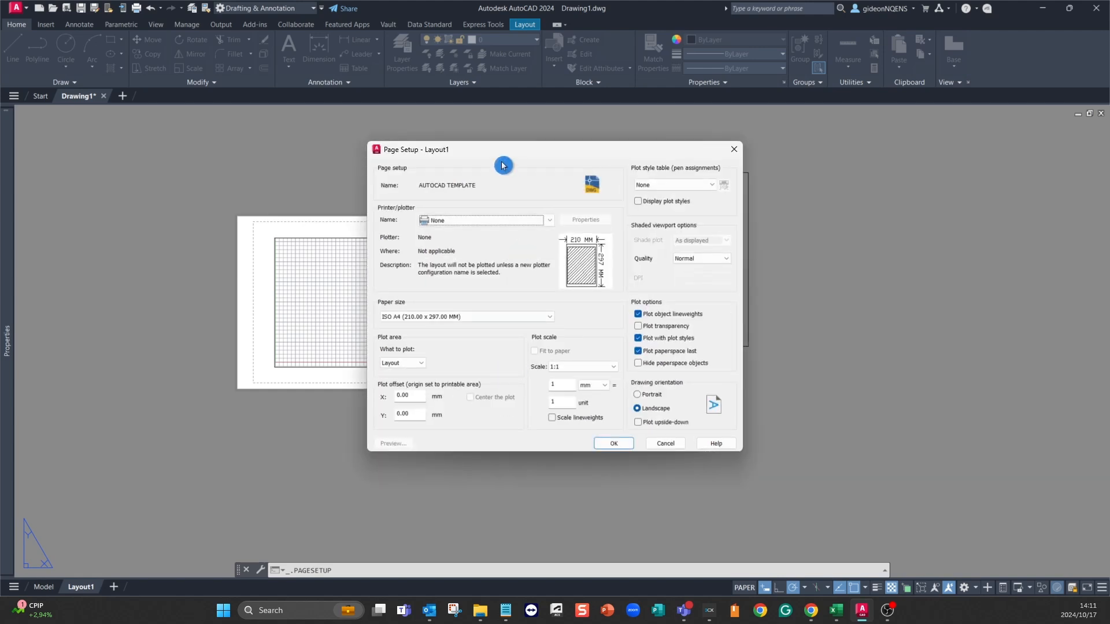
Set the plotter to Microsoft Print to PDF and define the plot area as a window around the inserted sheet's outer corners.
{"action": "left_click", "coordinate": [548, 226]}
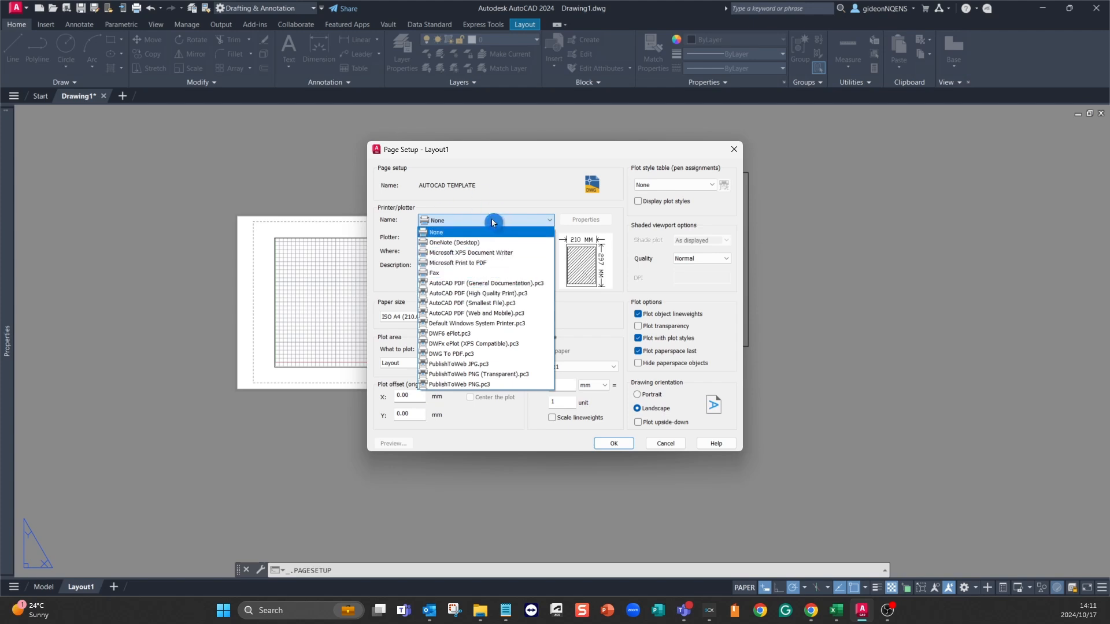
{"action": "left_click", "coordinate": [479, 268]}
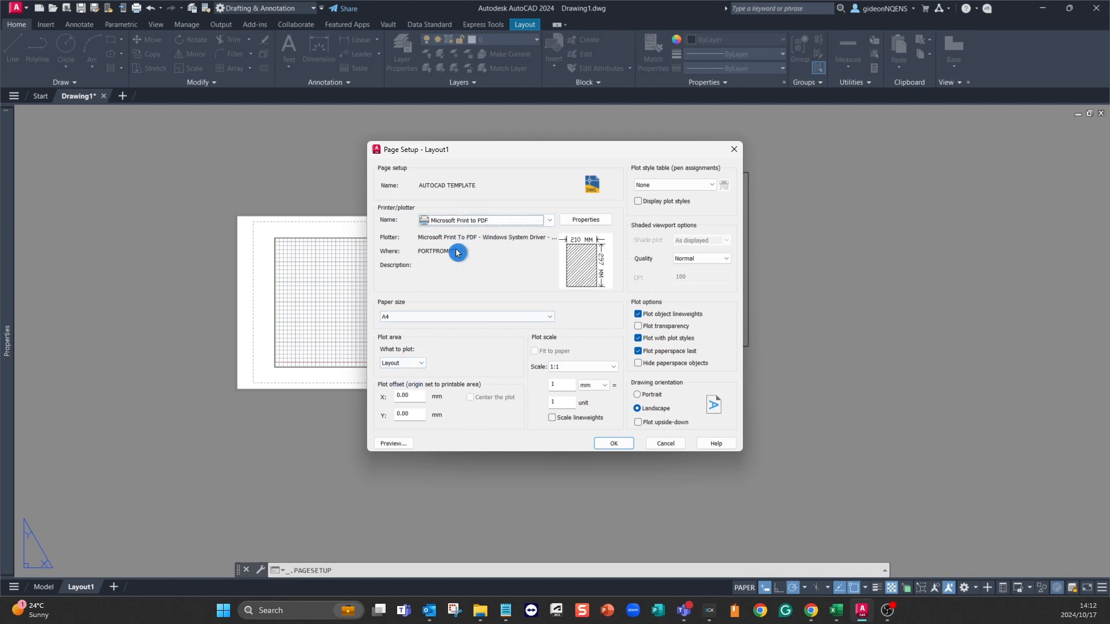
{"action": "left_click", "coordinate": [422, 364]}
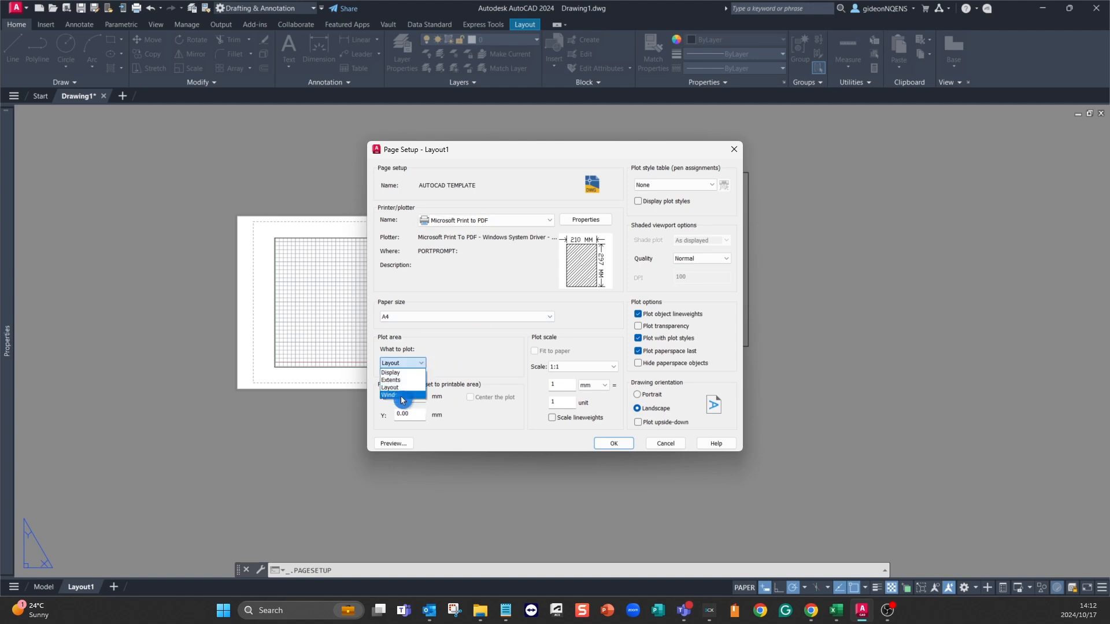
{"action": "left_click", "coordinate": [402, 396]}
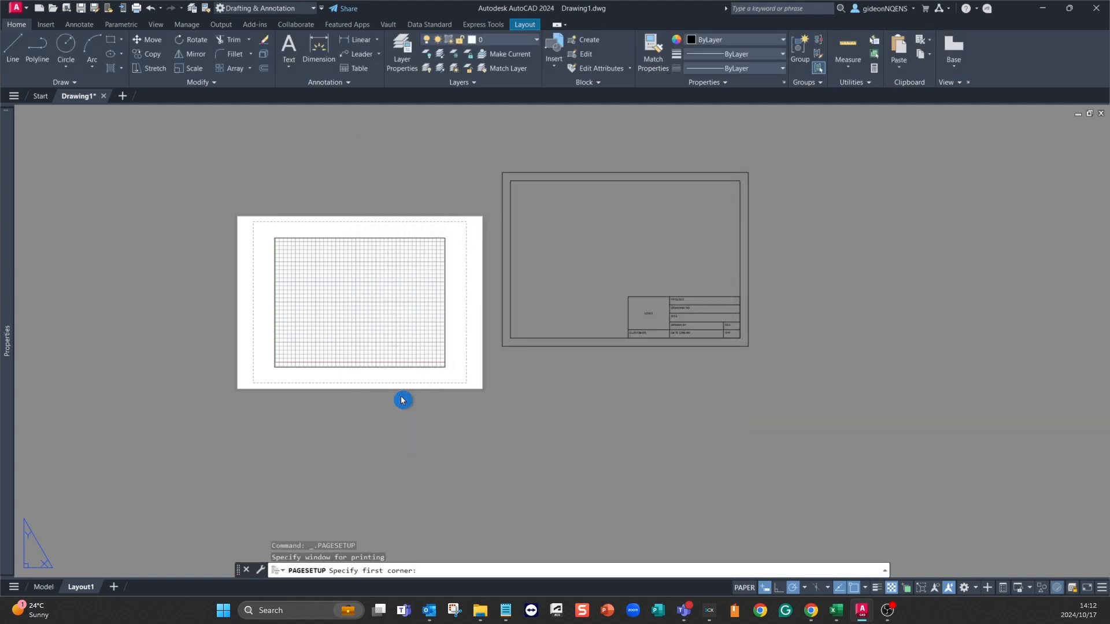
{"action": "left_click", "coordinate": [502, 171]}
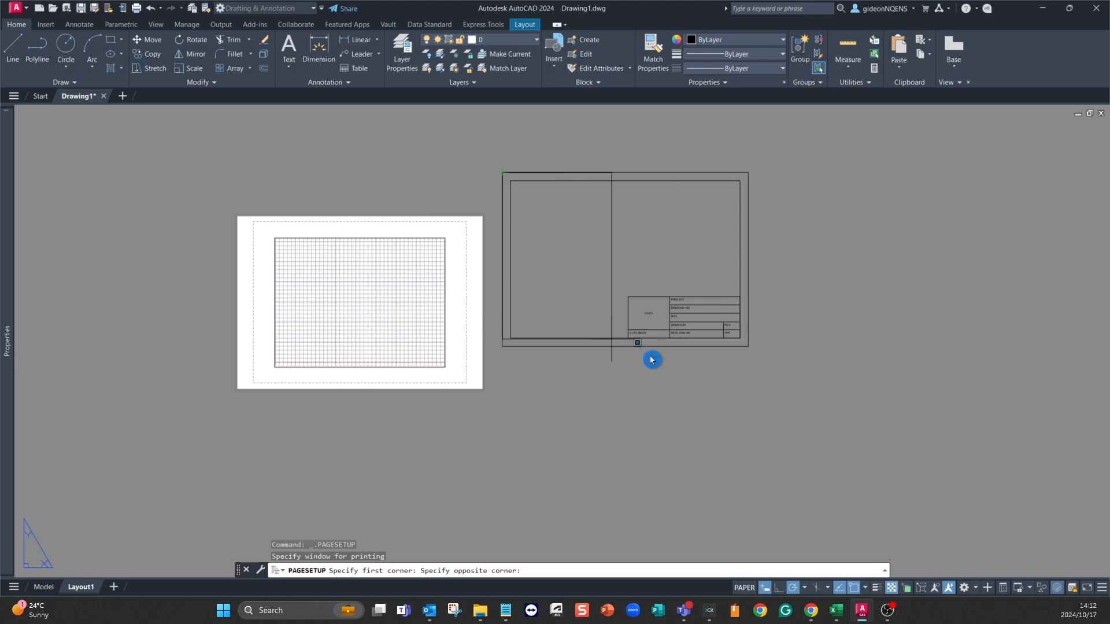
{"action": "left_click", "coordinate": [748, 346]}
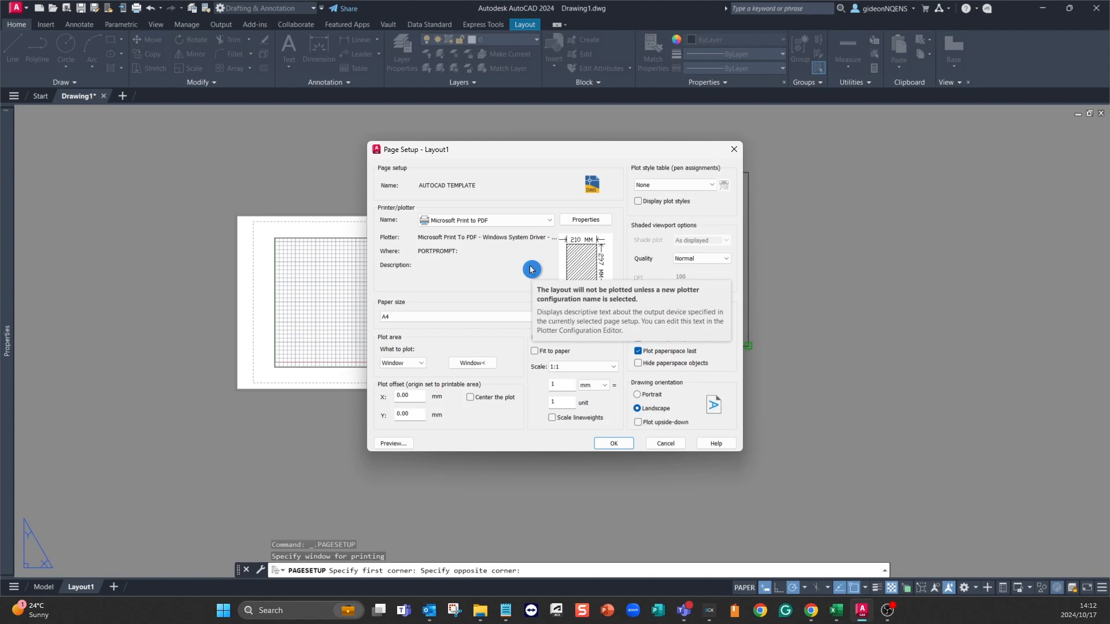
Preview the plot, accept the page setup, and make AUTOCAD TEMPLATE the current setup for Layout1.
{"action": "left_click", "coordinate": [401, 449]}
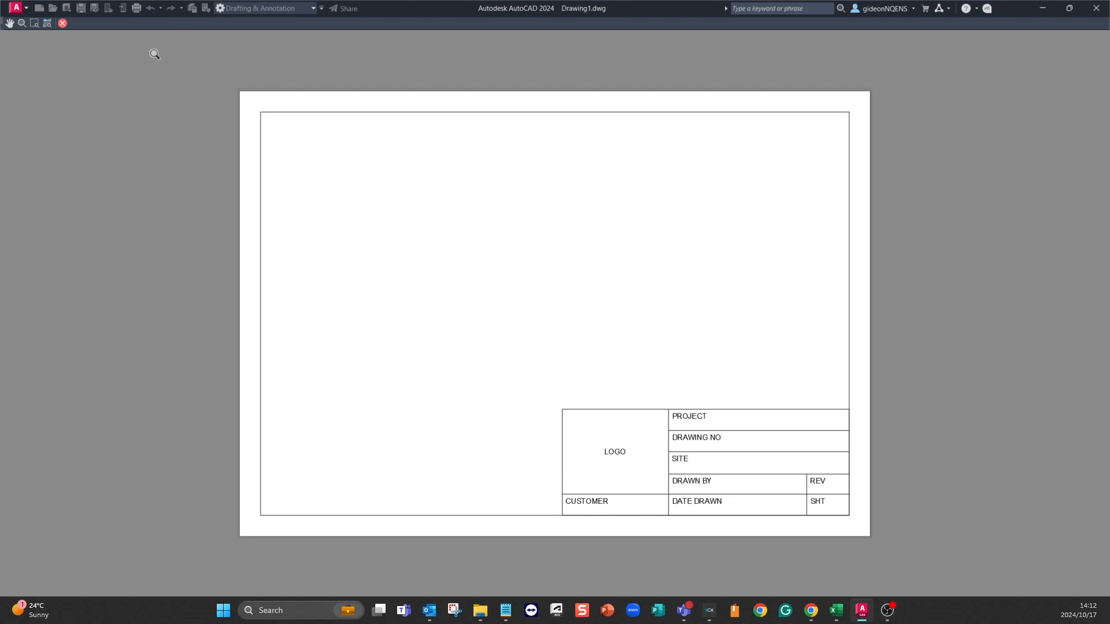
{"action": "left_click", "coordinate": [62, 23]}
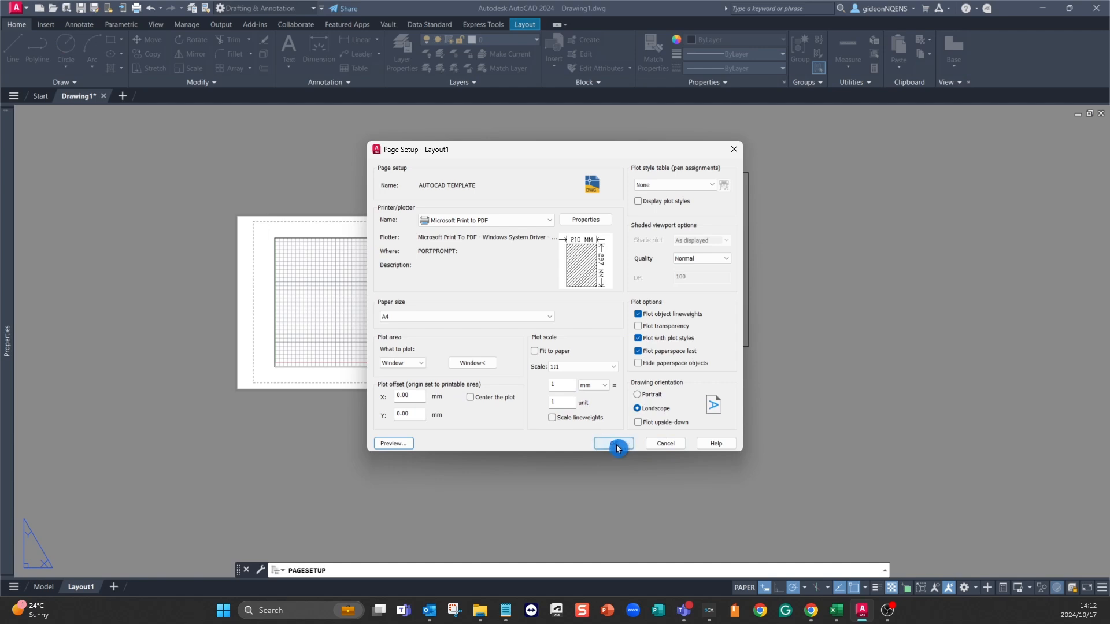
{"action": "left_click", "coordinate": [614, 443]}
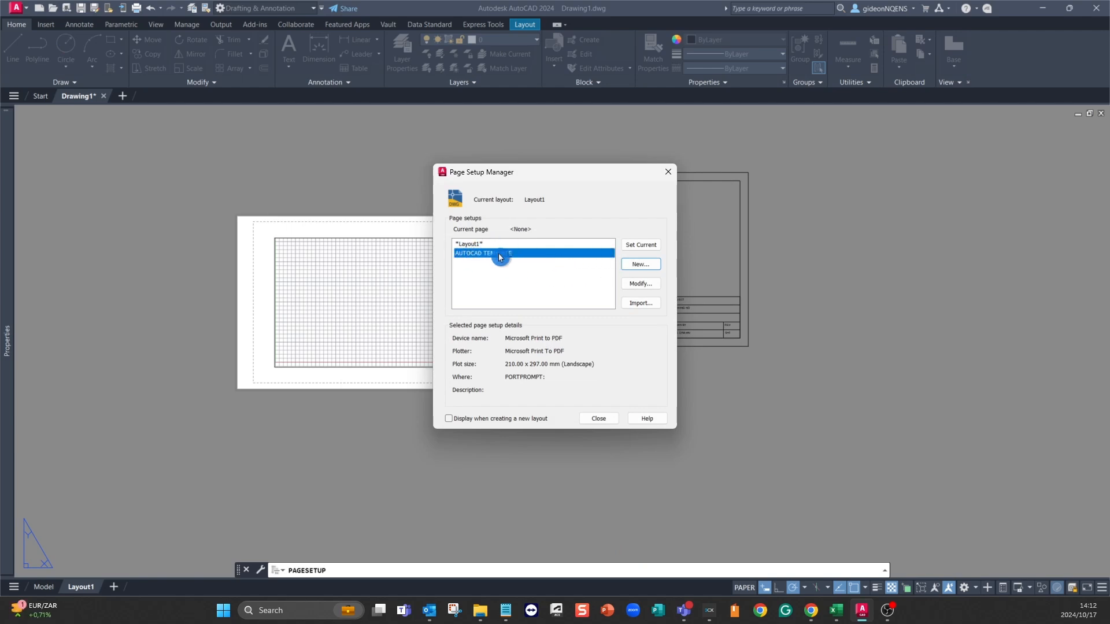
{"action": "left_click", "coordinate": [653, 250]}
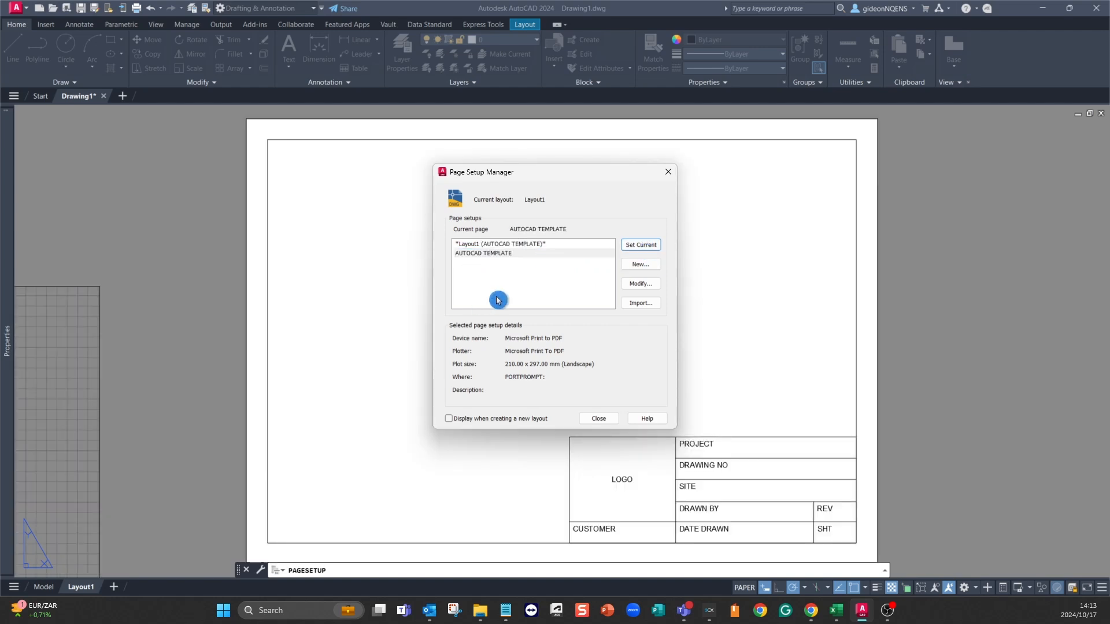
{"action": "left_click", "coordinate": [659, 176]}
Delete the default viewport lying outside the sheet in Layout1.
{"action": "scroll", "coordinate": [740, 220], "scroll_direction": "down", "scroll_amount": 4}
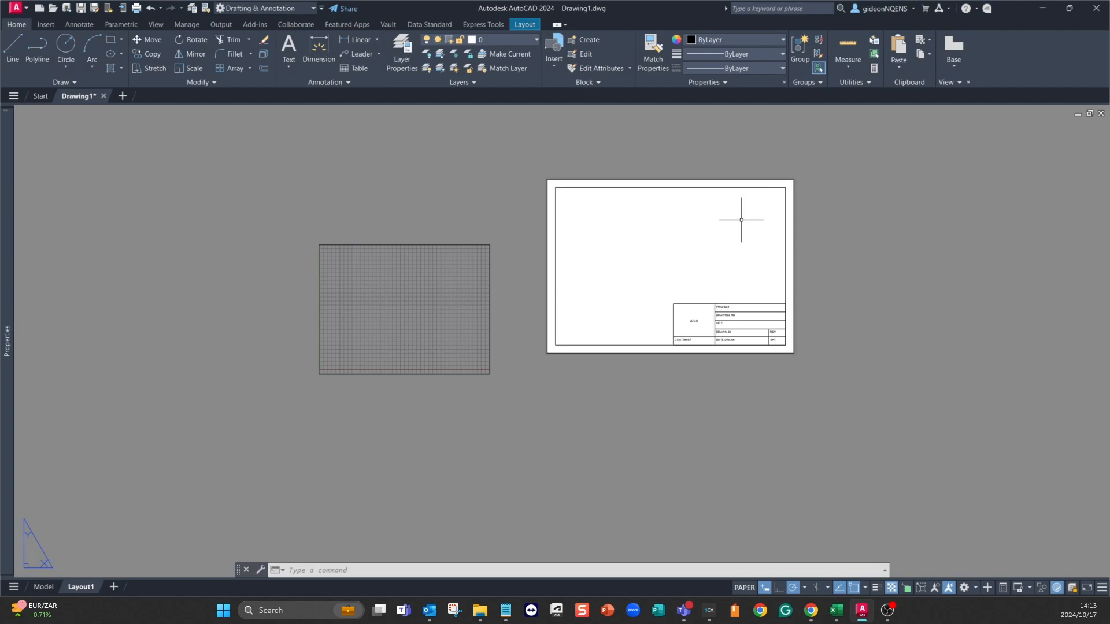
{"action": "left_click", "coordinate": [523, 218]}
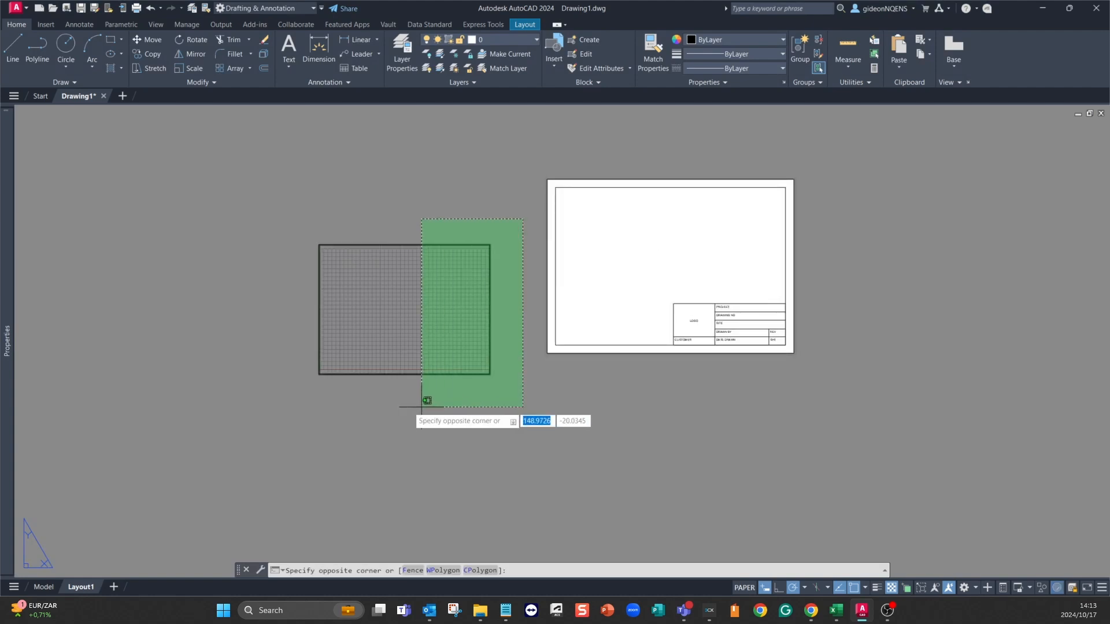
{"action": "left_click", "coordinate": [245, 383]}
{"action": "key", "text": "Delete"}
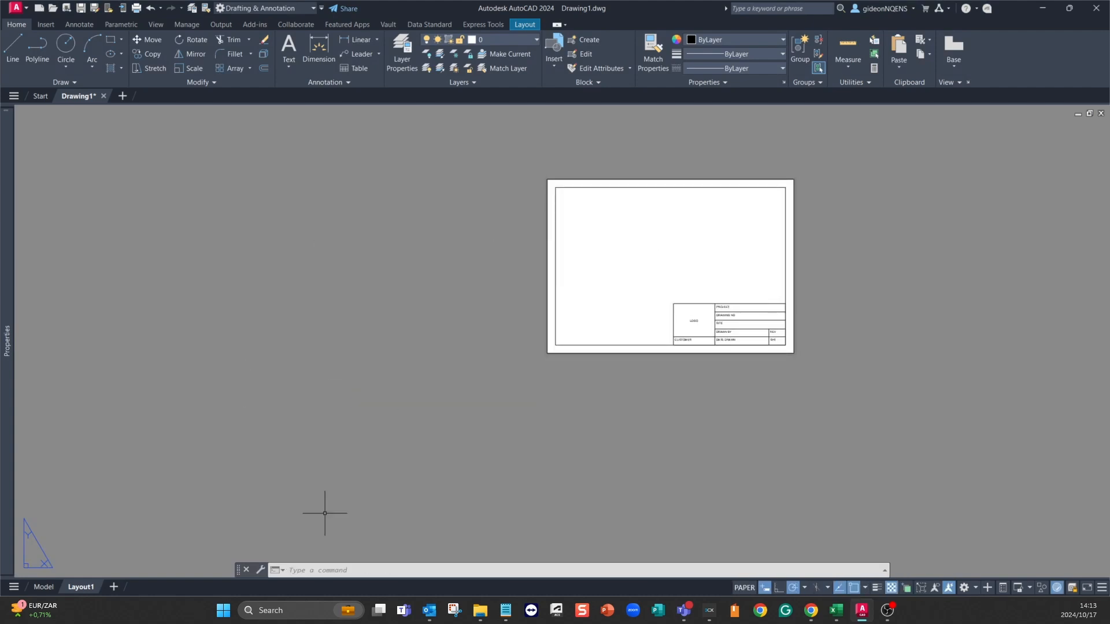
{"action": "scroll", "coordinate": [860, 194], "scroll_direction": "up", "scroll_amount": 2}
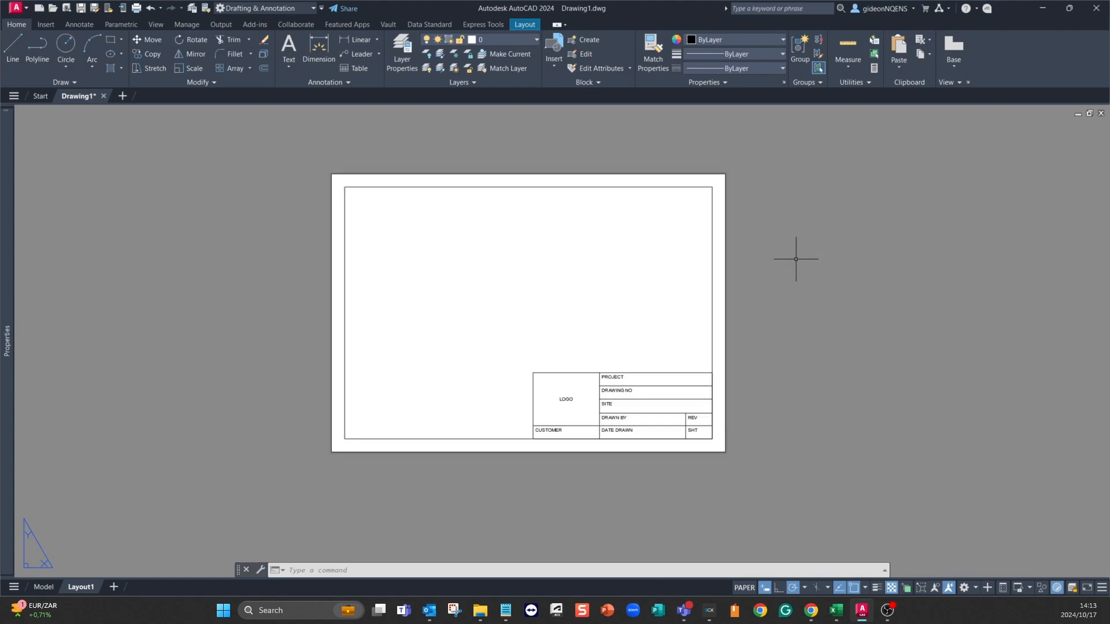
Start saving a copy of the drawing as a Drawing Template (DWT) file.
{"action": "left_click", "coordinate": [29, 10]}
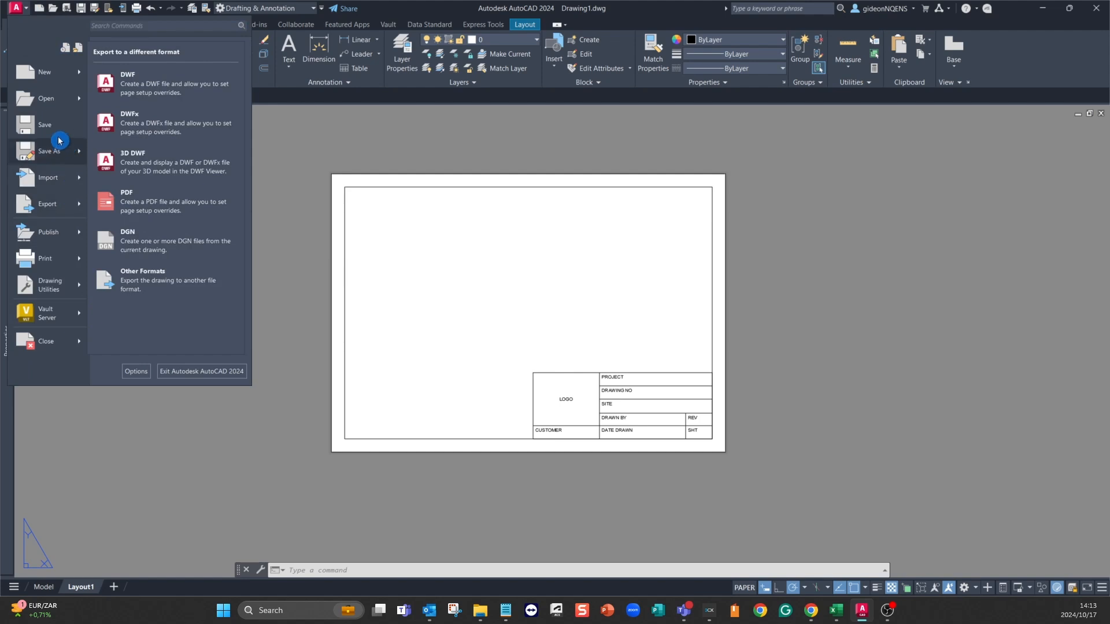
{"action": "mouse_move", "coordinate": [58, 145]}
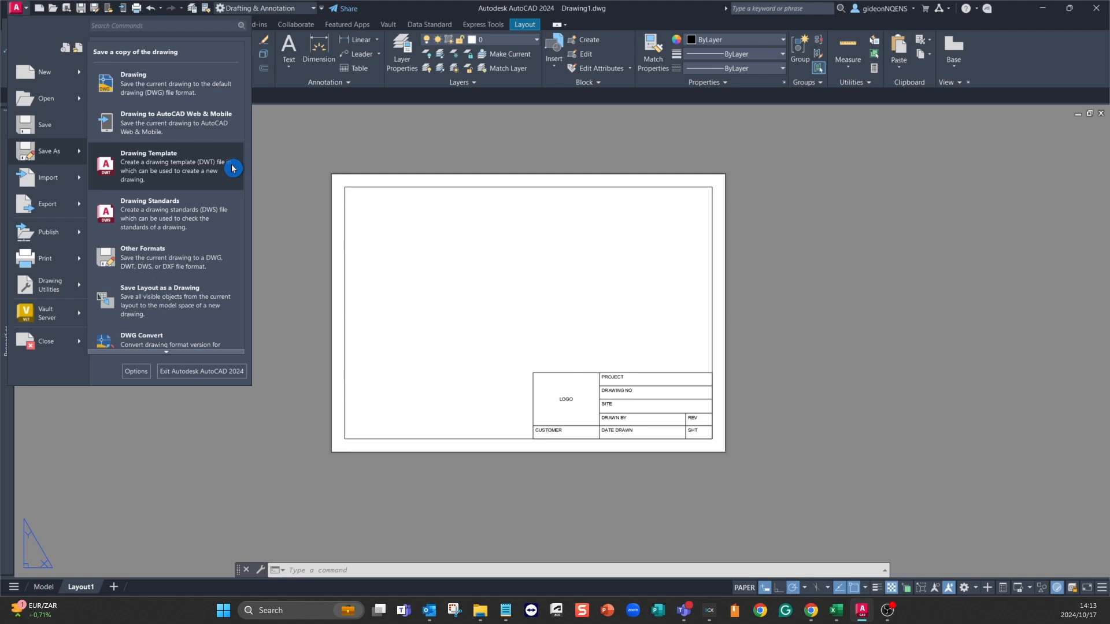
{"action": "left_click", "coordinate": [185, 171]}
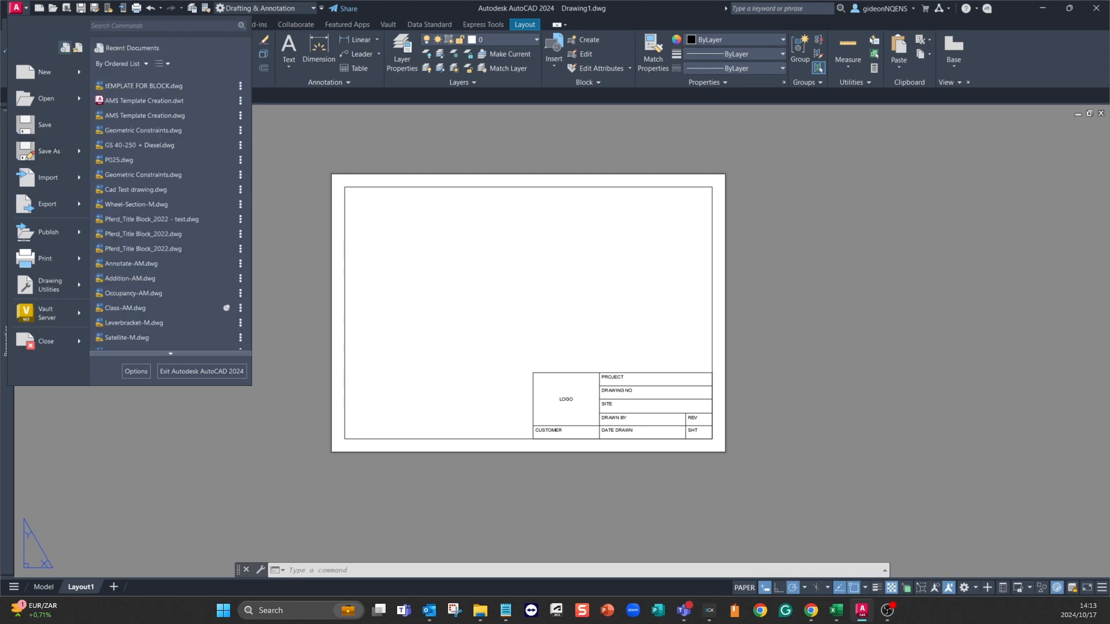